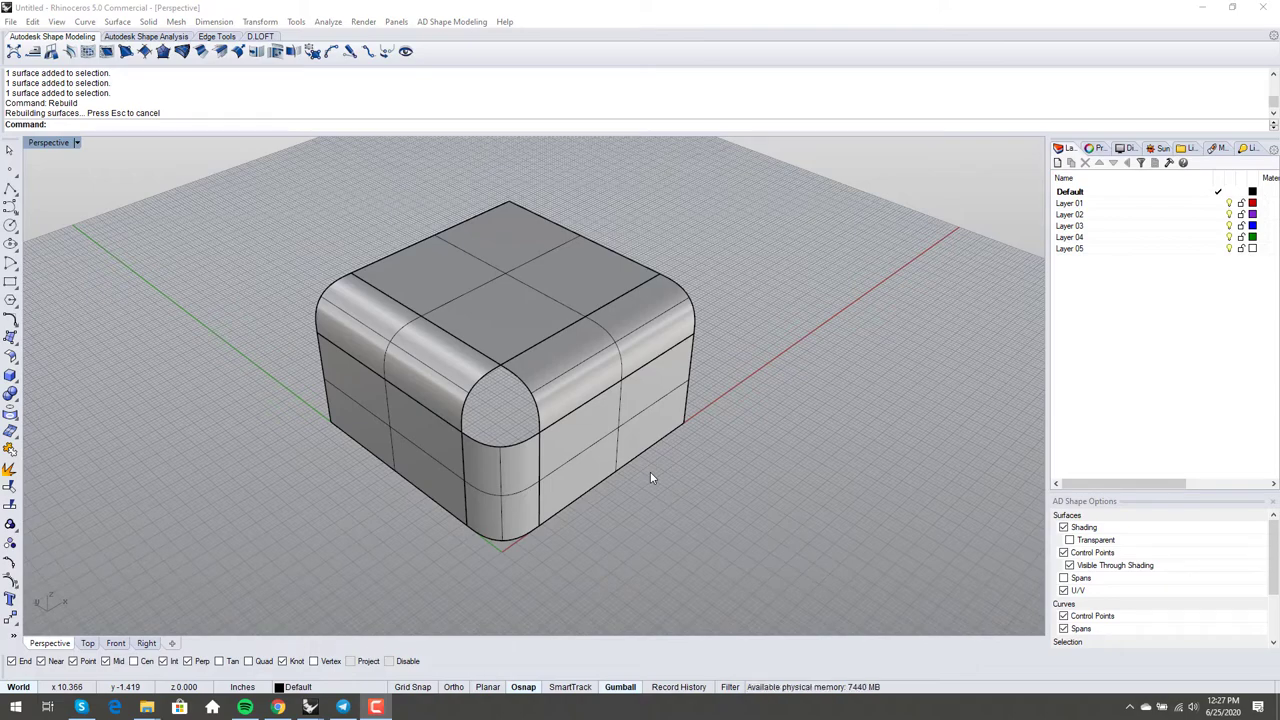
Step: Turn on control points for all surfaces of the rounded box, examine them around the open corner, and hide them again
{"action": "right_click_drag", "start_coordinate": [507, 471], "coordinate": [536, 502]}
{"action": "left_click", "coordinate": [565, 352]}
{"action": "left_click", "coordinate": [560, 327]}
{"action": "left_click", "coordinate": [417, 415]}
{"action": "right_click_drag", "start_coordinate": [424, 481], "coordinate": [644, 636]}
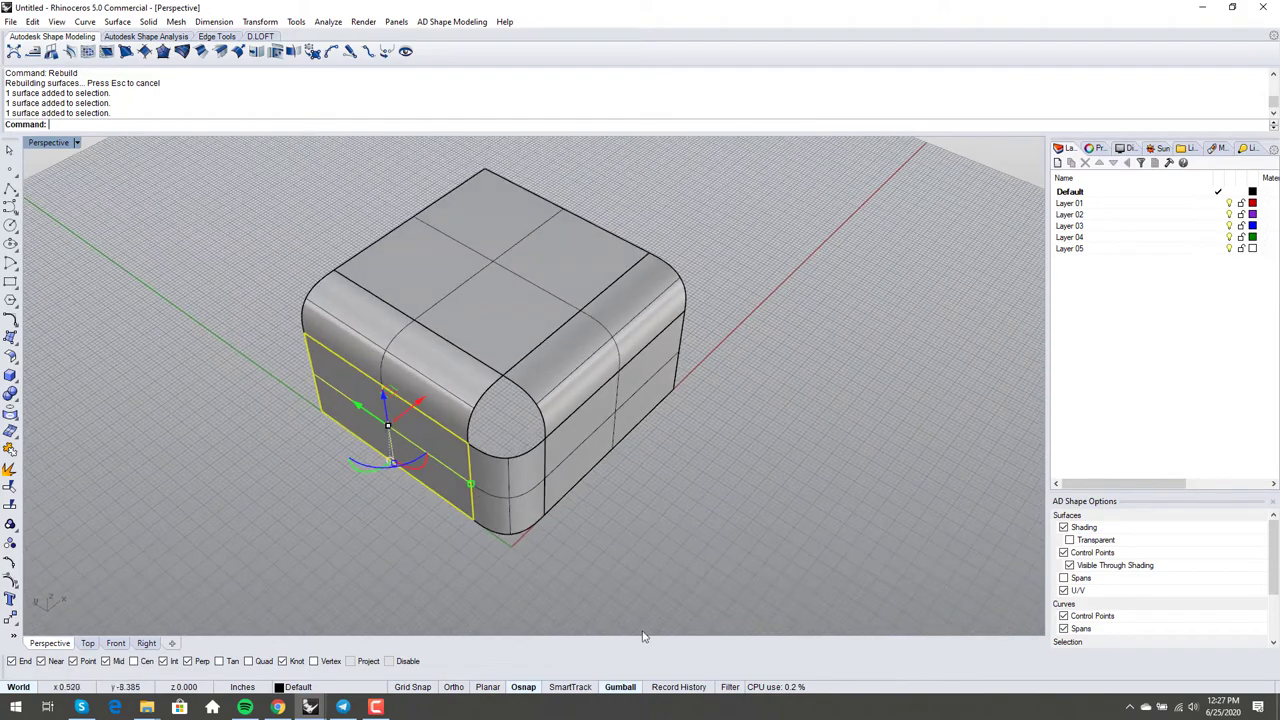
{"action": "key", "text": "Escape"}
{"action": "right_click_drag", "start_coordinate": [645, 566], "coordinate": [443, 340]}
{"action": "key", "text": "ctrl+a"}
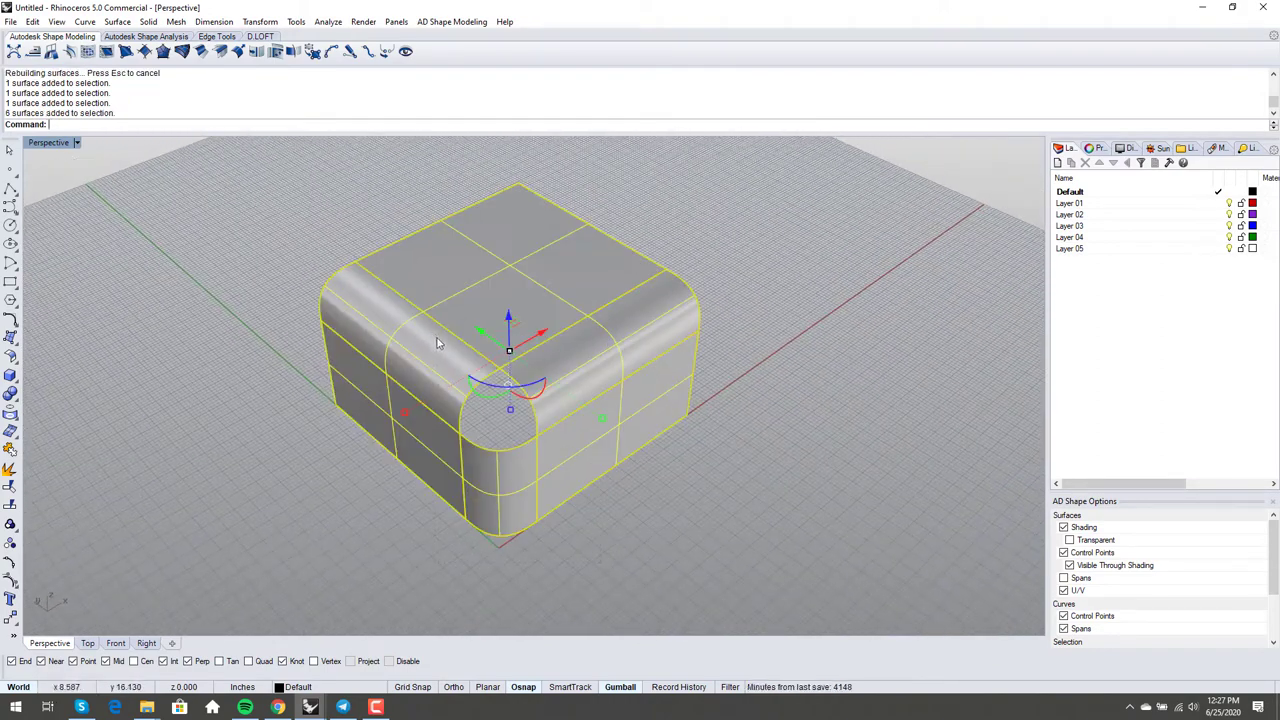
{"action": "key", "text": "F10"}
{"action": "scroll", "coordinate": [474, 450], "scroll_direction": "up", "scroll_amount": 5}
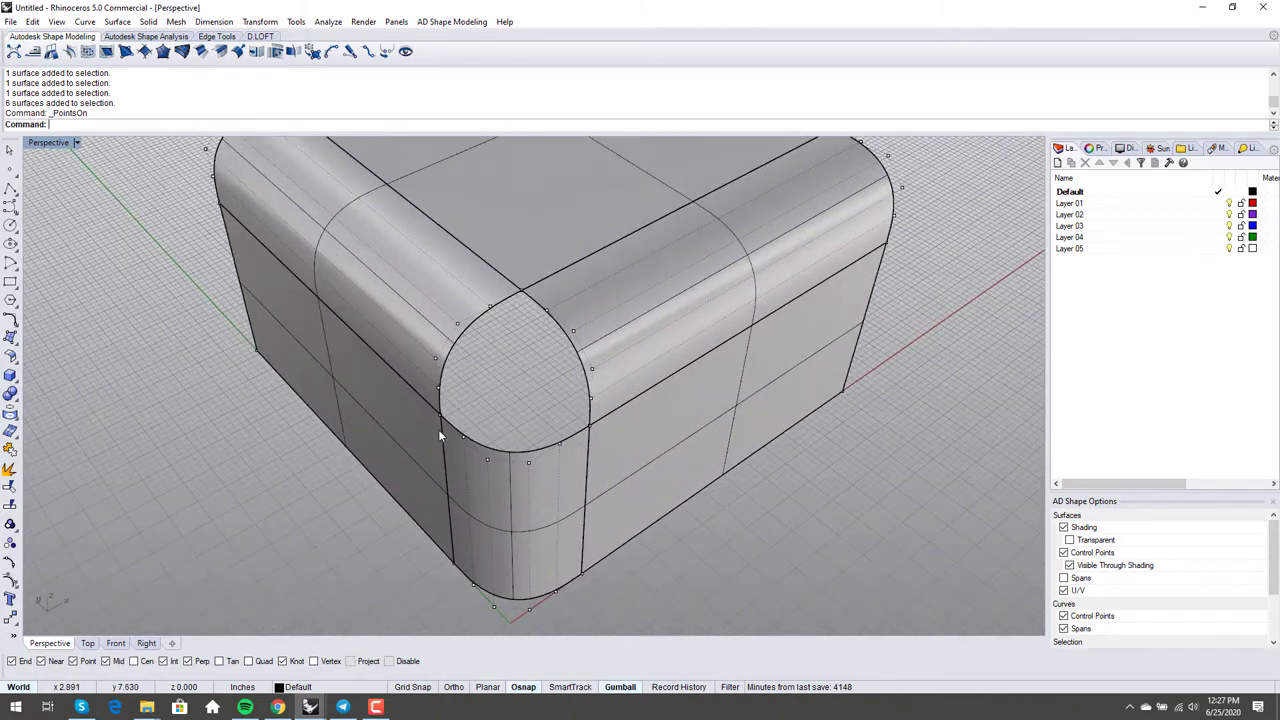
{"action": "scroll", "coordinate": [565, 425], "scroll_direction": "down", "scroll_amount": 5}
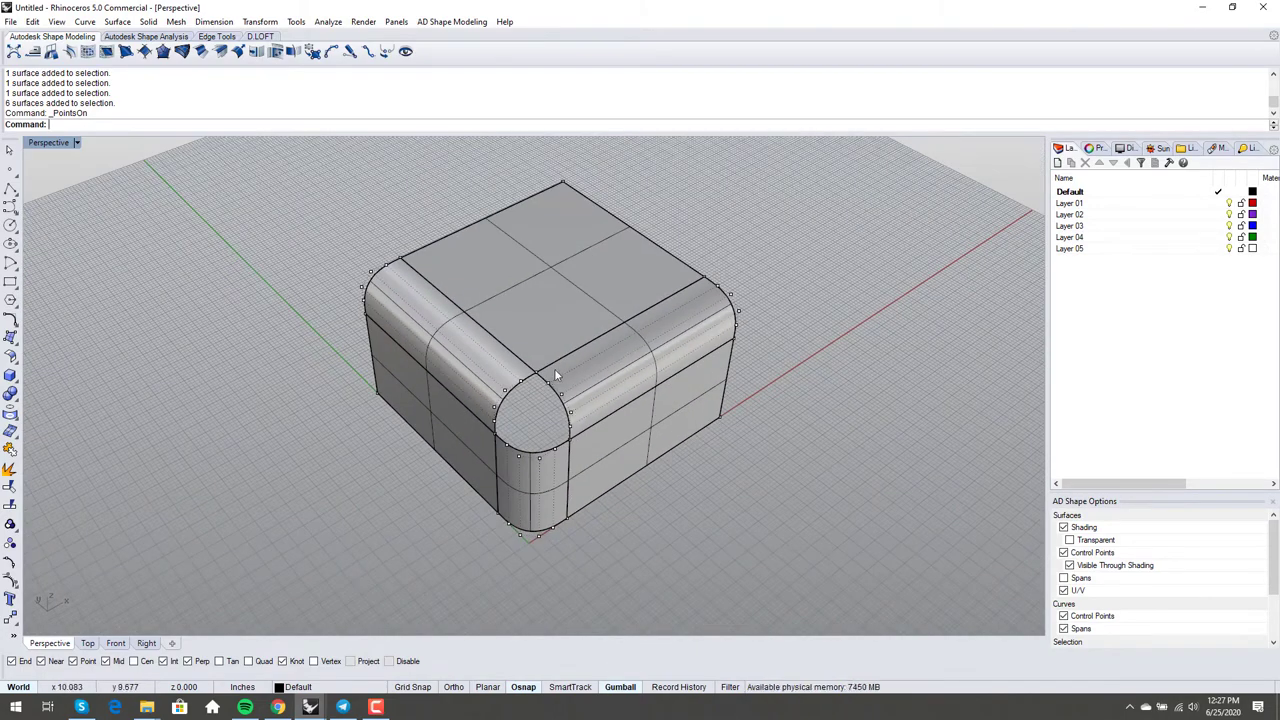
{"action": "scroll", "coordinate": [540, 384], "scroll_direction": "up", "scroll_amount": 3}
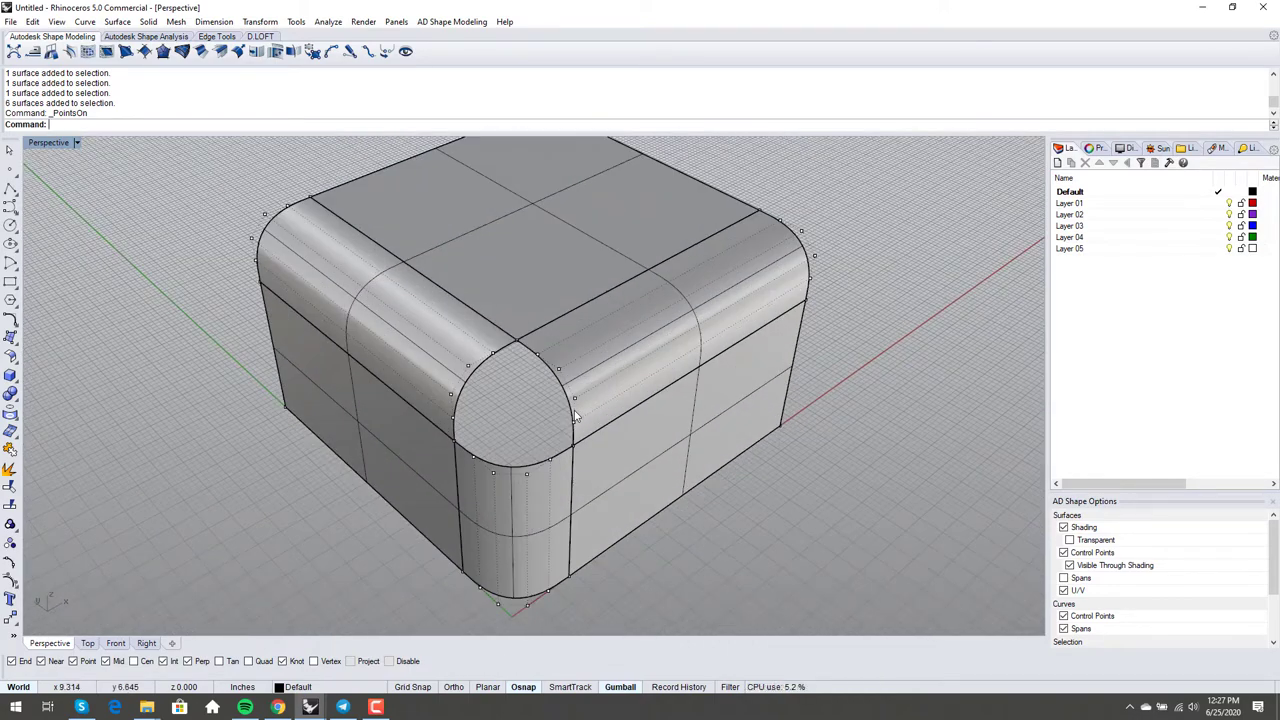
{"action": "scroll", "coordinate": [574, 410], "scroll_direction": "down", "scroll_amount": 3}
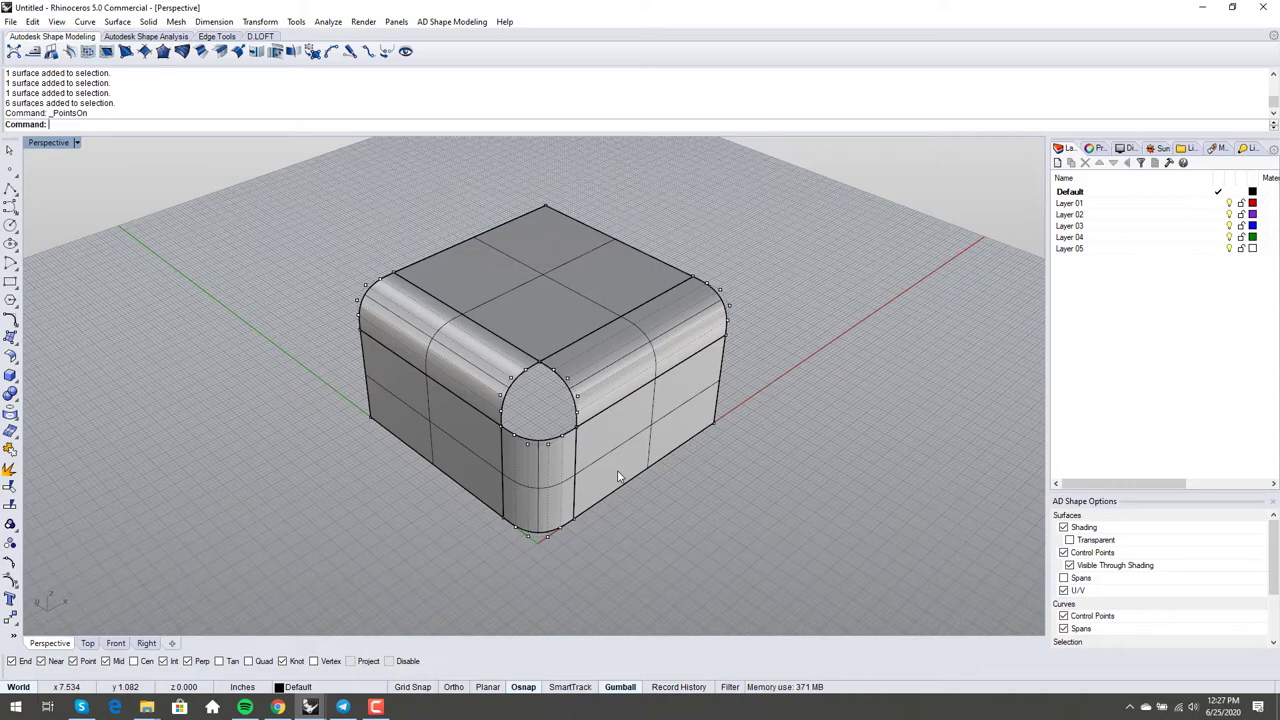
{"action": "scroll", "coordinate": [633, 442], "scroll_direction": "up", "scroll_amount": 5}
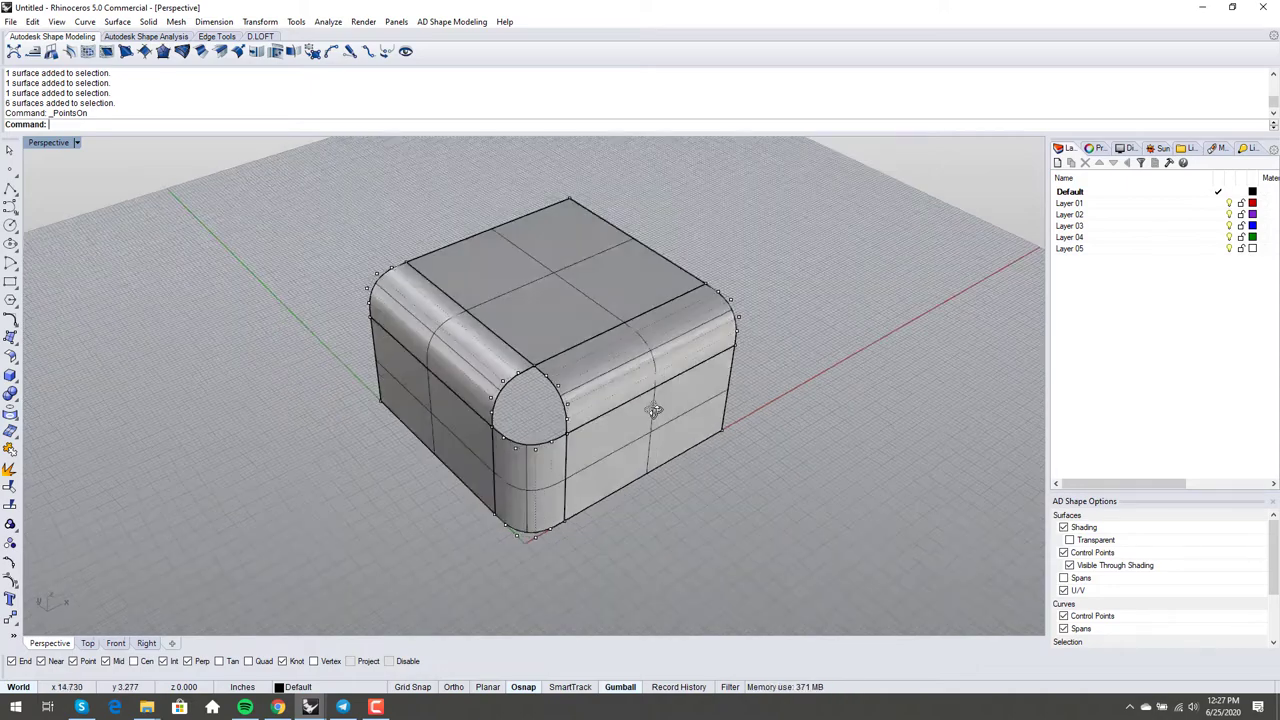
{"action": "scroll", "coordinate": [518, 512], "scroll_direction": "down", "scroll_amount": 5}
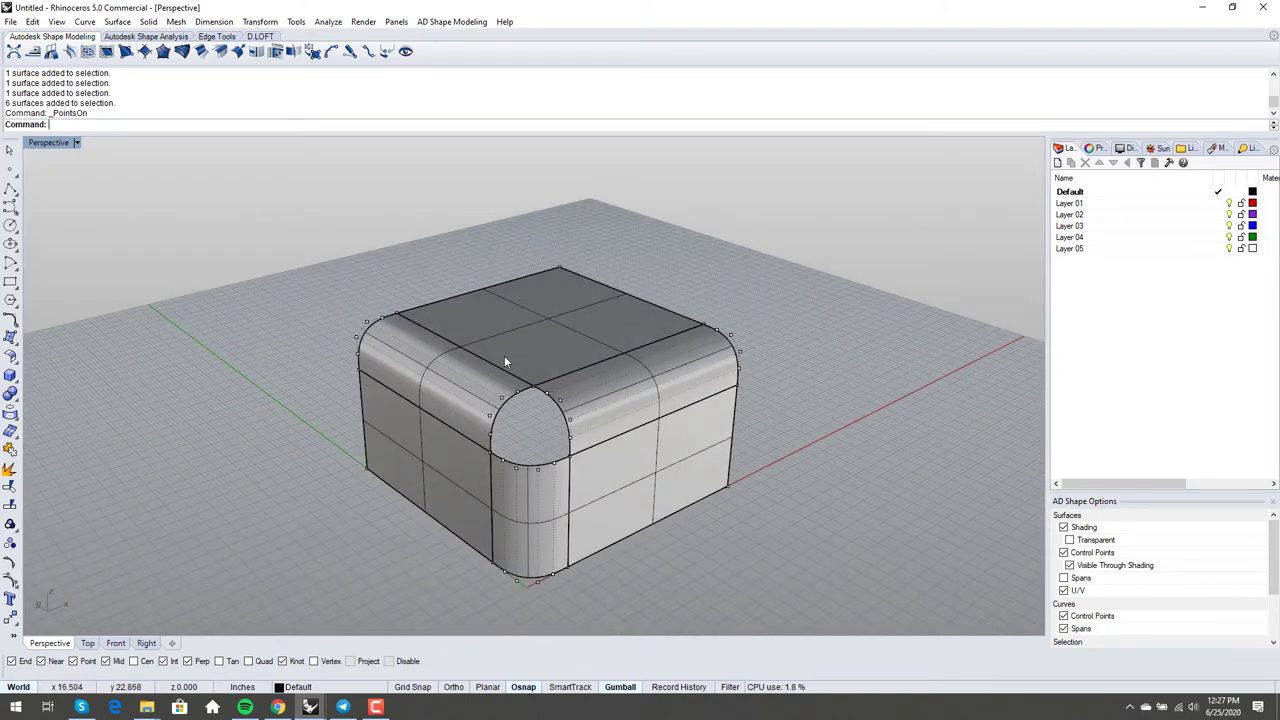
{"action": "right_click_drag", "start_coordinate": [504, 355], "coordinate": [699, 478]}
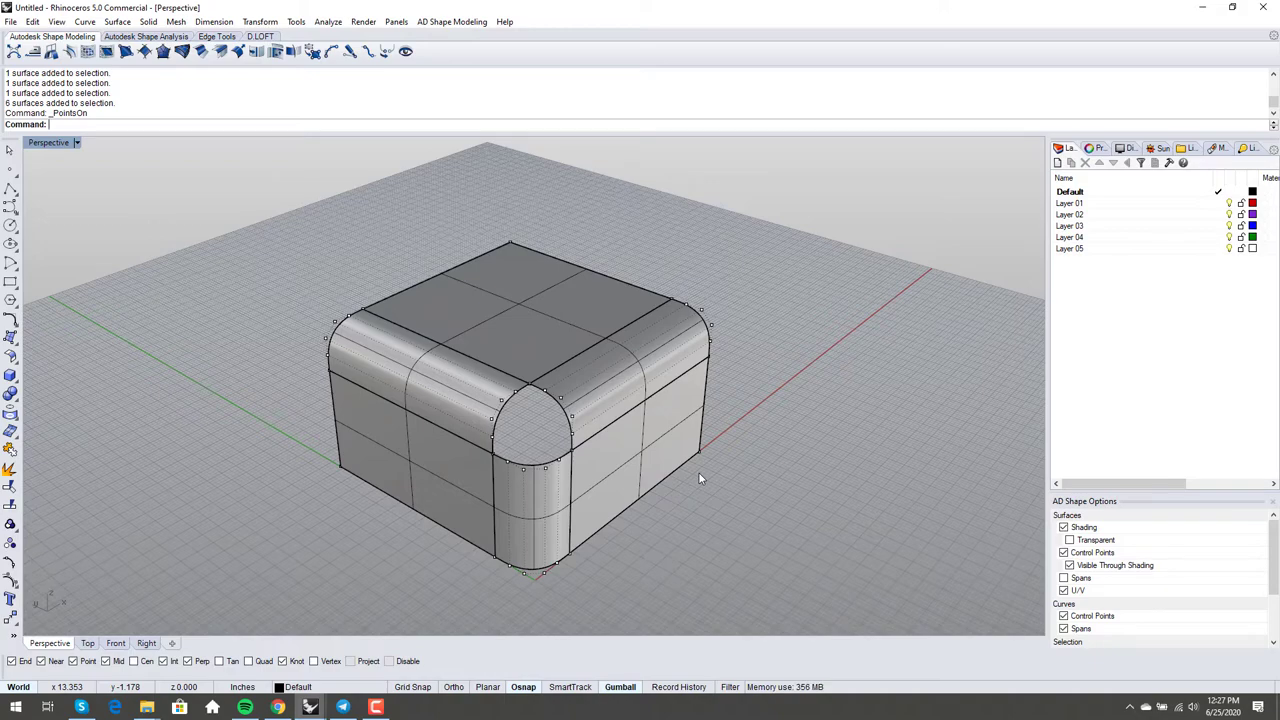
{"action": "key", "text": "F11"}
{"action": "scroll", "coordinate": [552, 450], "scroll_direction": "up", "scroll_amount": 3}
{"action": "scroll", "coordinate": [553, 447], "scroll_direction": "up", "scroll_amount": 1}
{"action": "right_click_drag", "start_coordinate": [553, 447], "coordinate": [530, 473]}
{"action": "left_click_drag", "start_coordinate": [571, 463], "coordinate": [586, 456]}
{"action": "left_click", "coordinate": [592, 428]}
{"action": "key", "text": "ctrl+z"}
{"action": "key", "text": "Escape"}
{"action": "right_click_drag", "start_coordinate": [637, 481], "coordinate": [544, 501]}
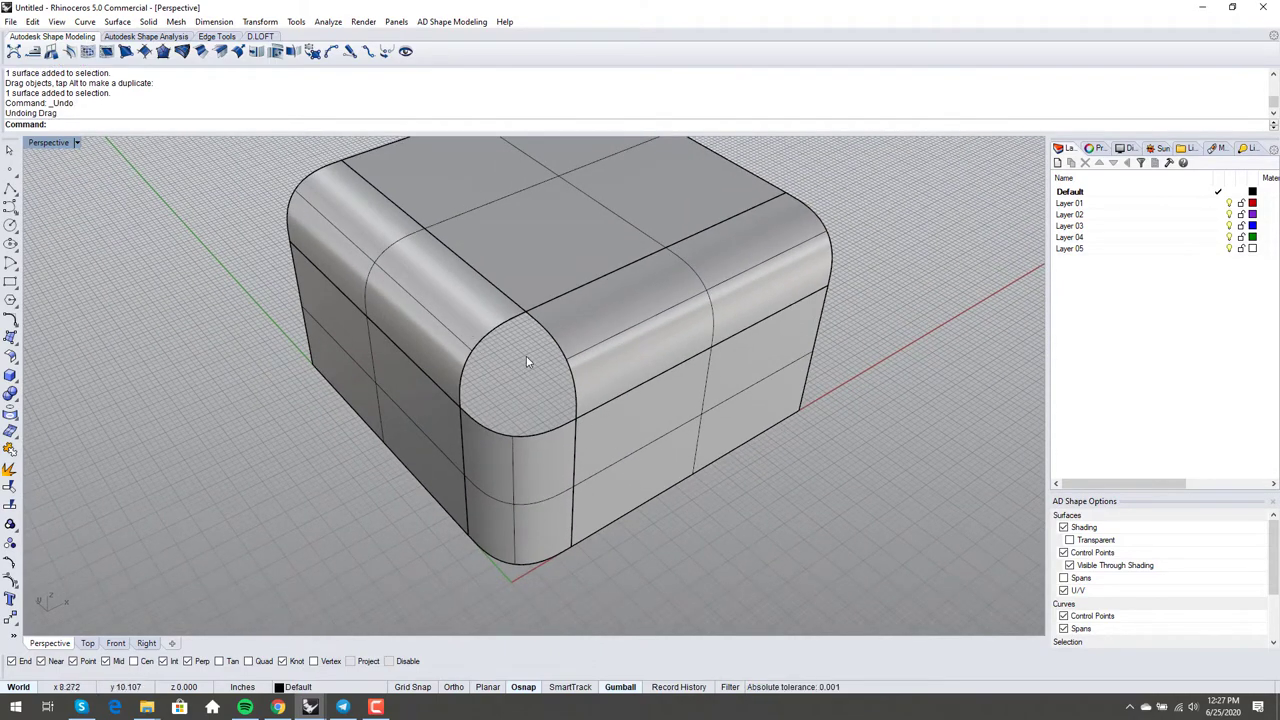
Step: Examine the three fillet surfaces bordering the open corner by selecting each one in turn, leaving nothing selected
{"action": "right_click_drag", "start_coordinate": [531, 357], "coordinate": [530, 383], "text": "shift"}
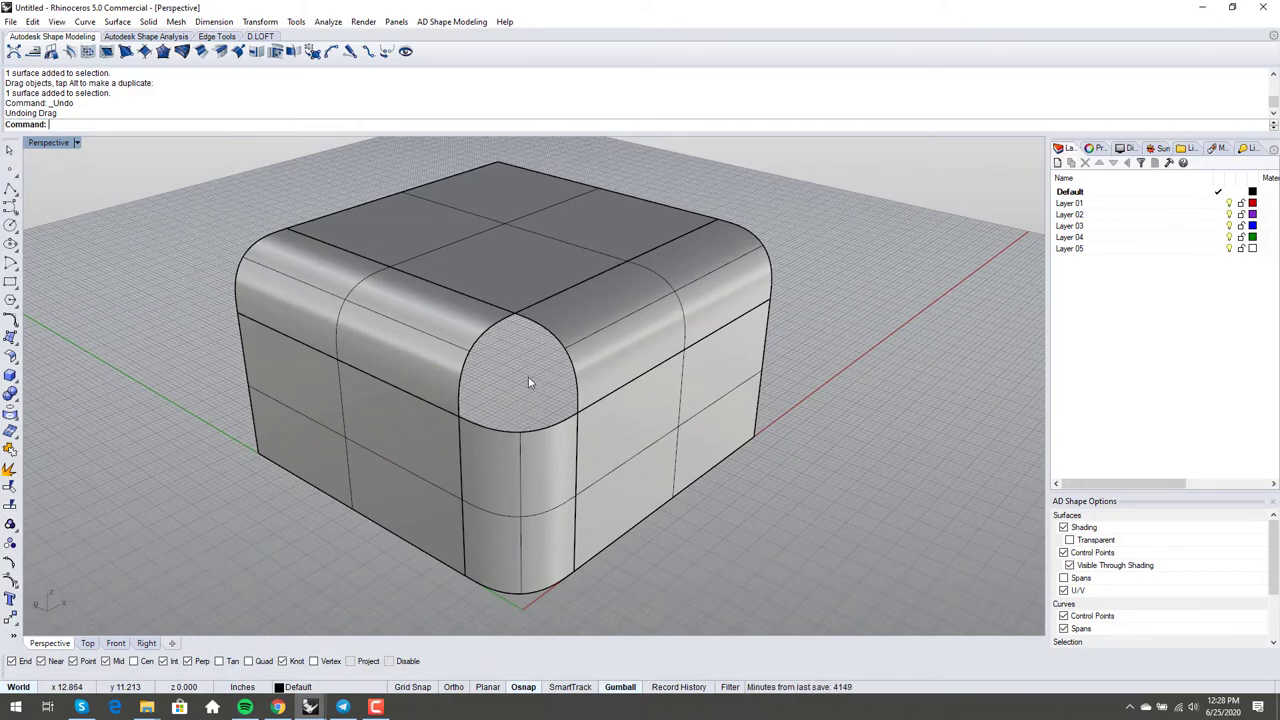
{"action": "right_click_drag", "start_coordinate": [548, 306], "coordinate": [512, 308]}
{"action": "left_click", "coordinate": [637, 356]}
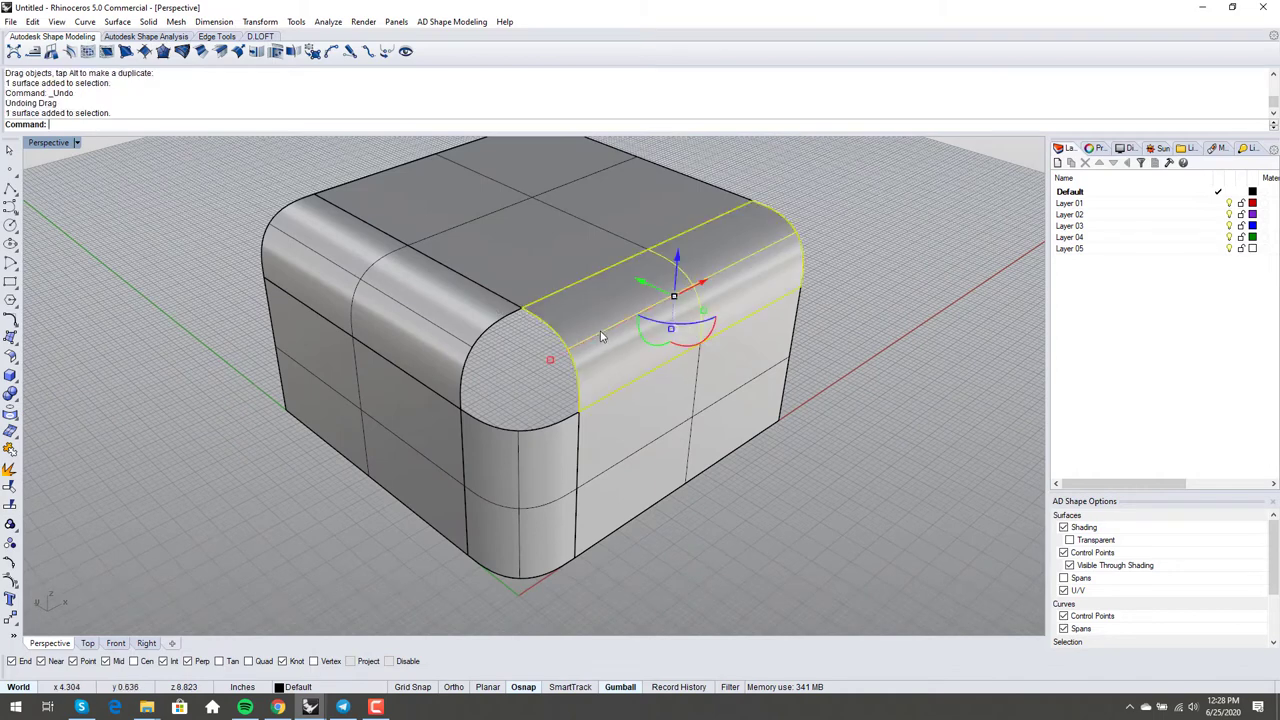
{"action": "left_click", "coordinate": [470, 315]}
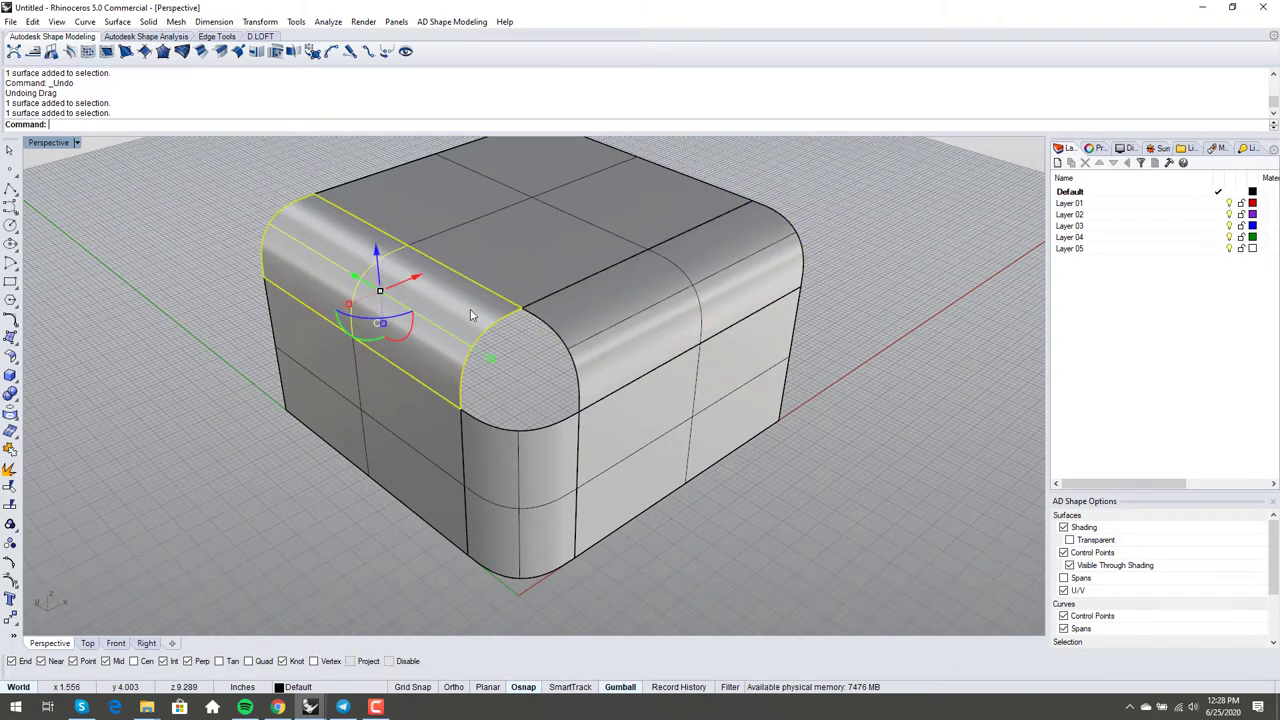
{"action": "left_click", "coordinate": [518, 438]}
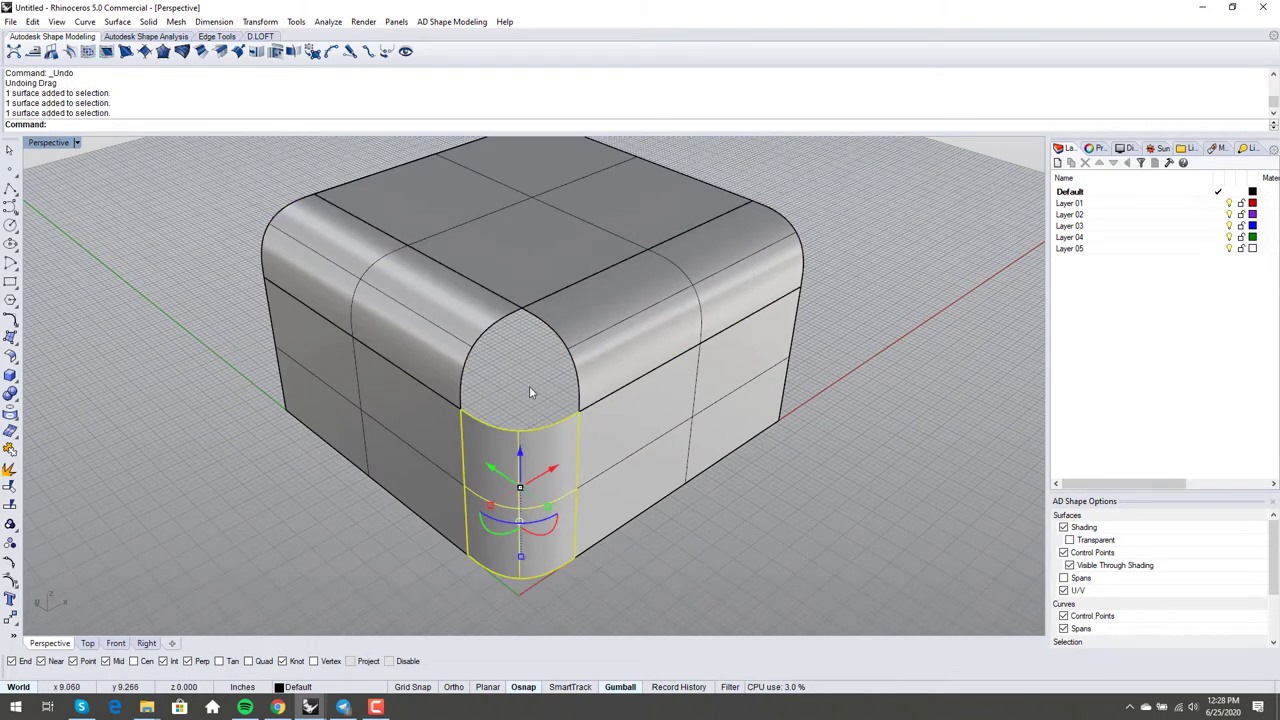
{"action": "key", "text": "Escape"}
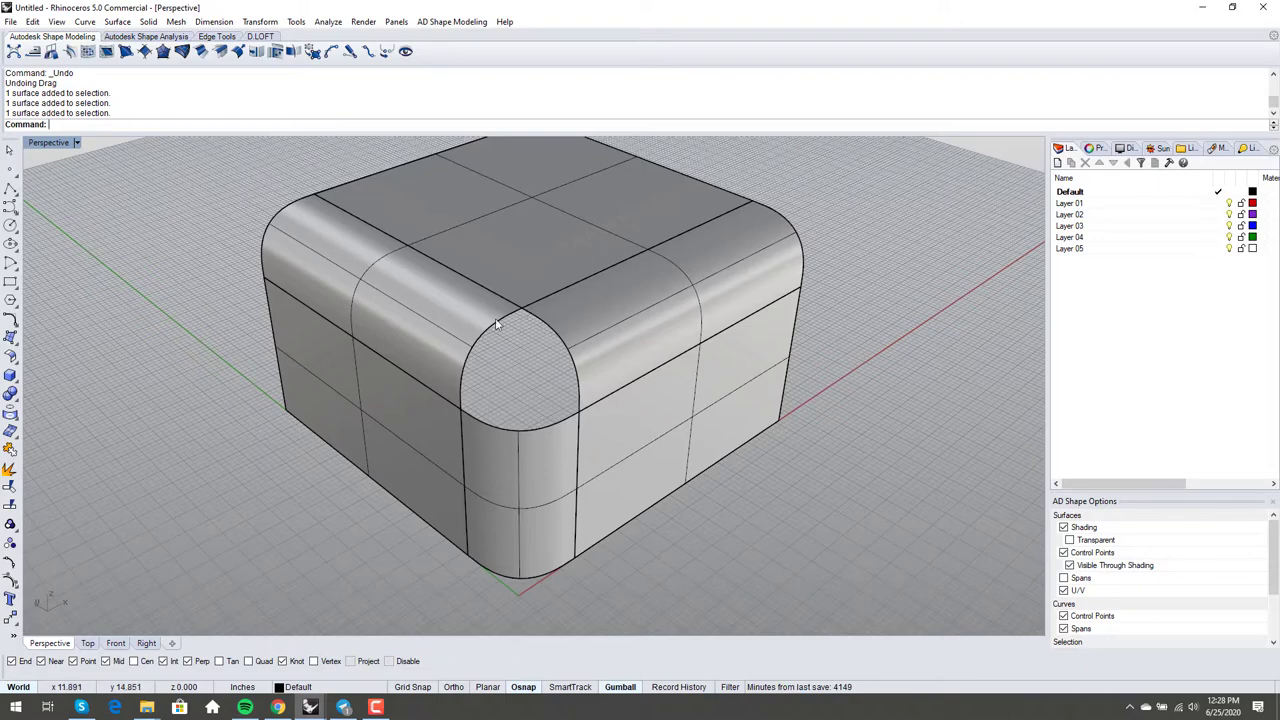
{"action": "scroll", "coordinate": [519, 320], "scroll_direction": "down", "scroll_amount": 5}
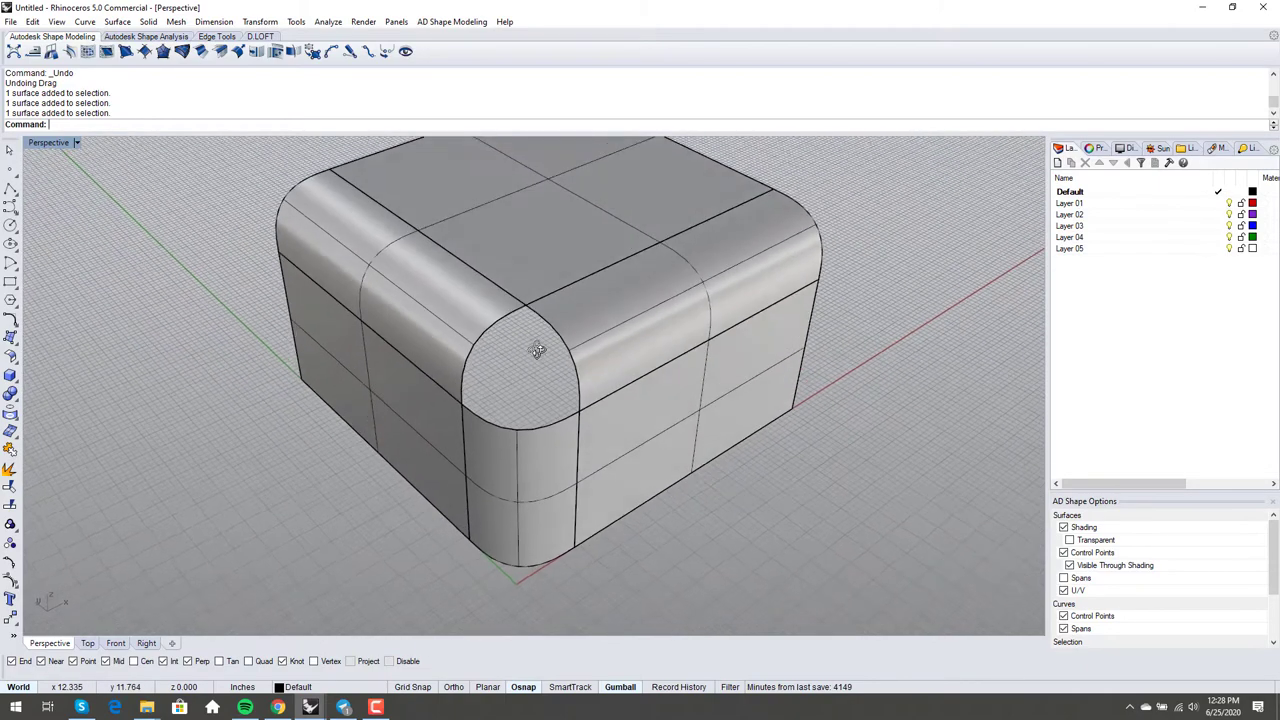
Step: Turn on the control points of the upper fillet surface that runs from the open corner along the X axis
{"action": "scroll", "coordinate": [545, 338], "scroll_direction": "up", "scroll_amount": 3}
{"action": "left_click", "coordinate": [550, 332]}
{"action": "key", "text": "F10"}
{"action": "mouse_move", "coordinate": [548, 370]}
{"action": "right_mouse_down"}
{"action": "mouse_move", "coordinate": [537, 374]}
{"action": "mouse_move", "coordinate": [562, 371]}
{"action": "right_mouse_up"}
{"action": "right_click_drag", "start_coordinate": [513, 423], "coordinate": [554, 408]}
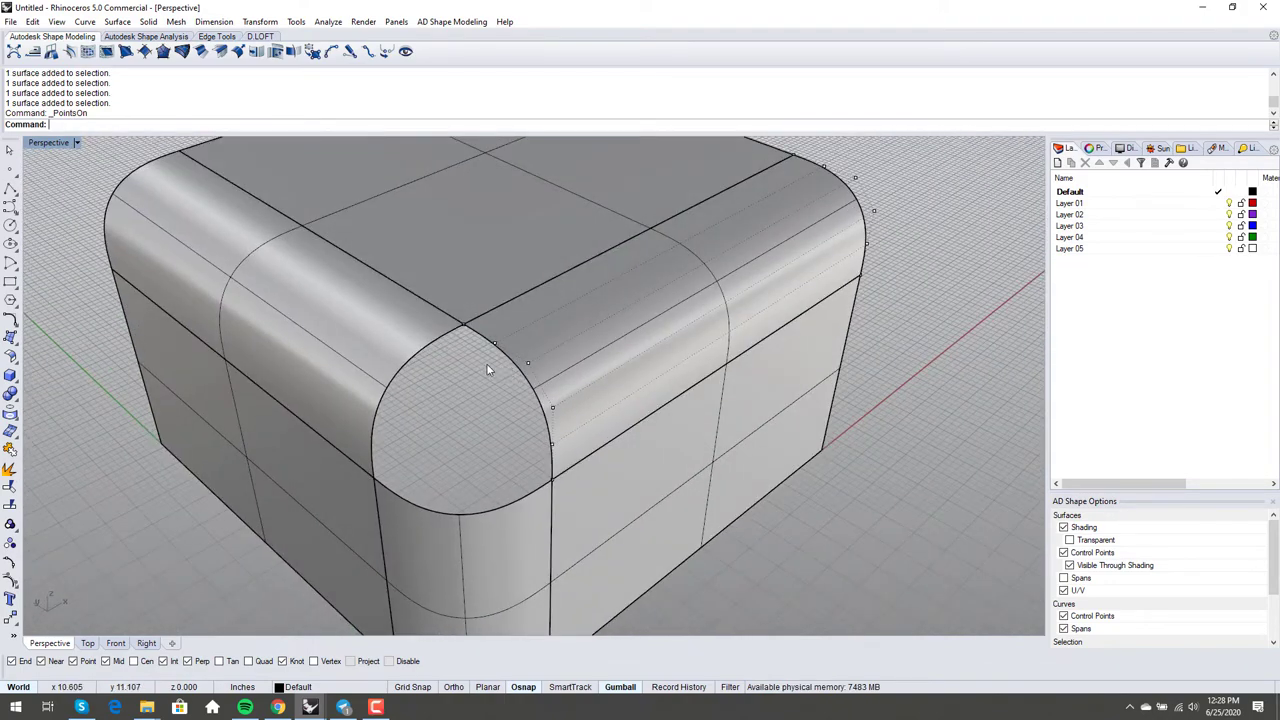
Step: Move the top three control points of the fillet's end edge along X, away from the open corner
{"action": "right_click_drag", "start_coordinate": [487, 367], "coordinate": [434, 388]}
{"action": "left_click", "coordinate": [486, 307]}
{"action": "left_click", "coordinate": [520, 341]}
{"action": "scroll", "coordinate": [535, 293], "scroll_direction": "up", "scroll_amount": 4}
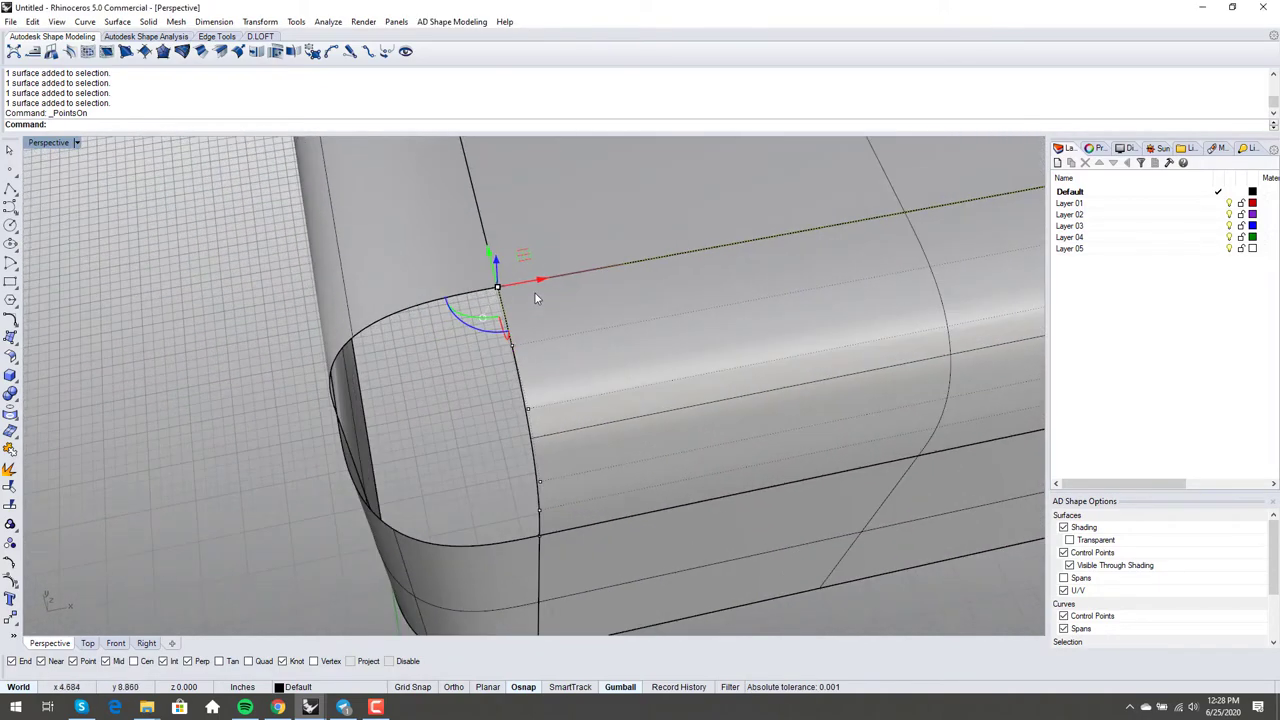
{"action": "left_click_drag", "start_coordinate": [541, 283], "coordinate": [586, 276]}
{"action": "left_click", "coordinate": [512, 345]}
{"action": "left_click_drag", "start_coordinate": [548, 344], "coordinate": [576, 344]}
{"action": "left_click", "coordinate": [529, 408]}
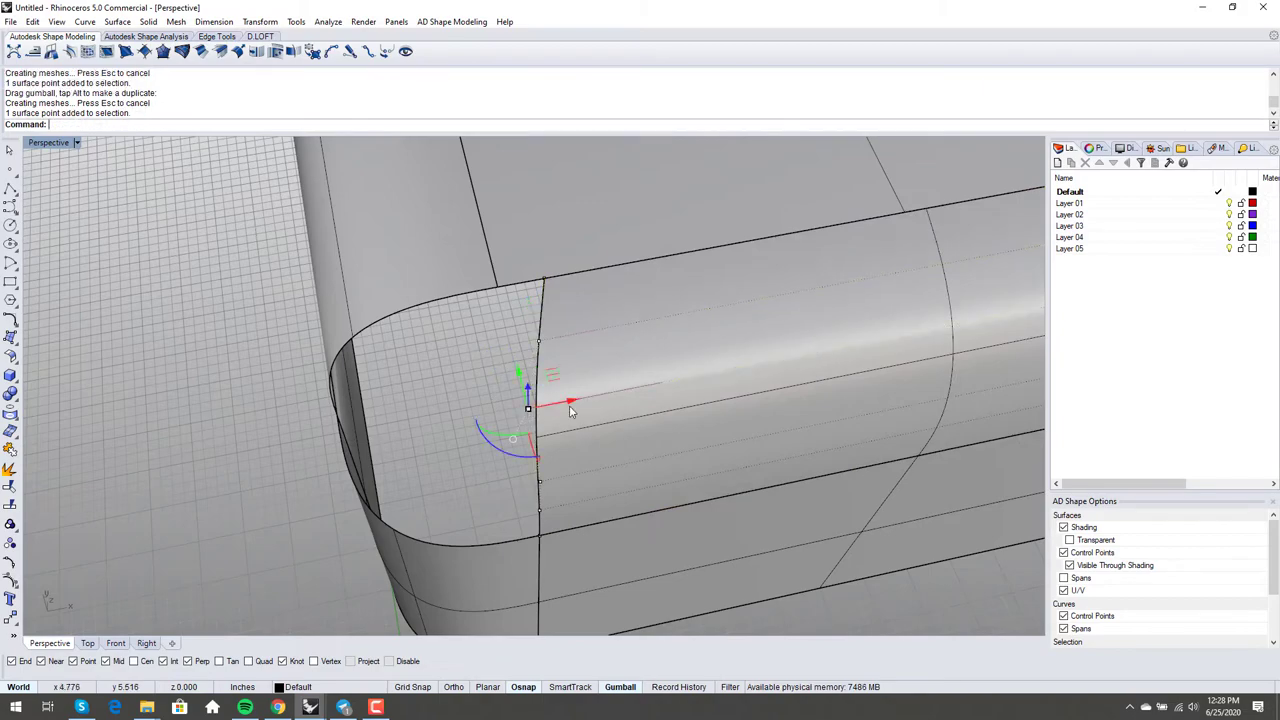
{"action": "left_click_drag", "start_coordinate": [570, 403], "coordinate": [582, 401]}
{"action": "left_click", "coordinate": [470, 427]}
Step: Delete the other upper fillet surface at the open corner, the one running along the Y axis
{"action": "right_click_drag", "start_coordinate": [470, 430], "coordinate": [455, 346]}
{"action": "left_click", "coordinate": [448, 338]}
{"action": "scroll", "coordinate": [443, 412], "scroll_direction": "down", "scroll_amount": 5}
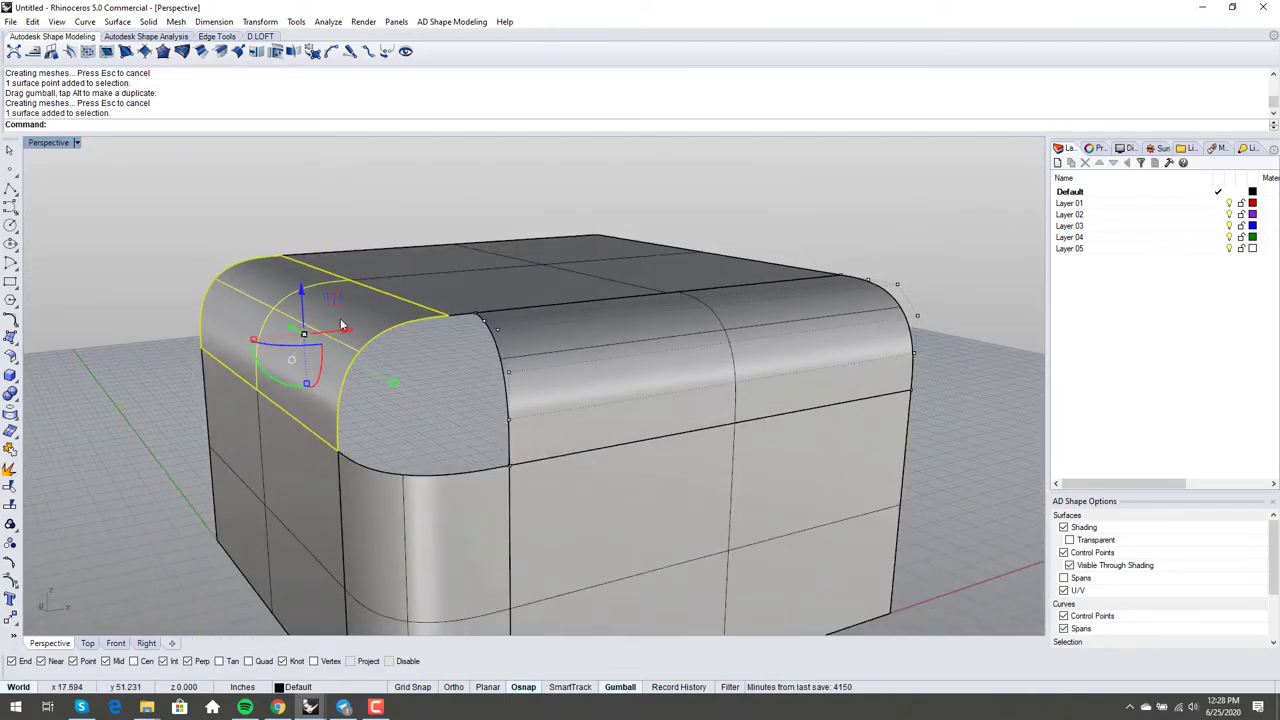
{"action": "right_click_drag", "start_coordinate": [340, 318], "coordinate": [441, 354]}
{"action": "right_click_drag", "start_coordinate": [527, 357], "coordinate": [495, 336]}
{"action": "key", "text": "Delete"}
Step: Nudge a control point near the upper part of the remaining fillet's end edge slightly along X
{"action": "scroll", "coordinate": [484, 356], "scroll_direction": "up", "scroll_amount": 5}
{"action": "left_click", "coordinate": [497, 331]}
{"action": "left_click_drag", "start_coordinate": [528, 335], "coordinate": [532, 334]}
{"action": "left_click", "coordinate": [454, 356]}
{"action": "left_click", "coordinate": [408, 371]}
{"action": "scroll", "coordinate": [405, 377], "scroll_direction": "down", "scroll_amount": 5}
{"action": "right_click_drag", "start_coordinate": [405, 377], "coordinate": [466, 359]}
{"action": "scroll", "coordinate": [445, 425], "scroll_direction": "down", "scroll_amount": 3}
{"action": "scroll", "coordinate": [434, 416], "scroll_direction": "up", "scroll_amount": 4}
Step: Display the viewport in rendered mode and examine the top surface and the reshaped end edge of the fillet
{"action": "left_click", "coordinate": [464, 308]}
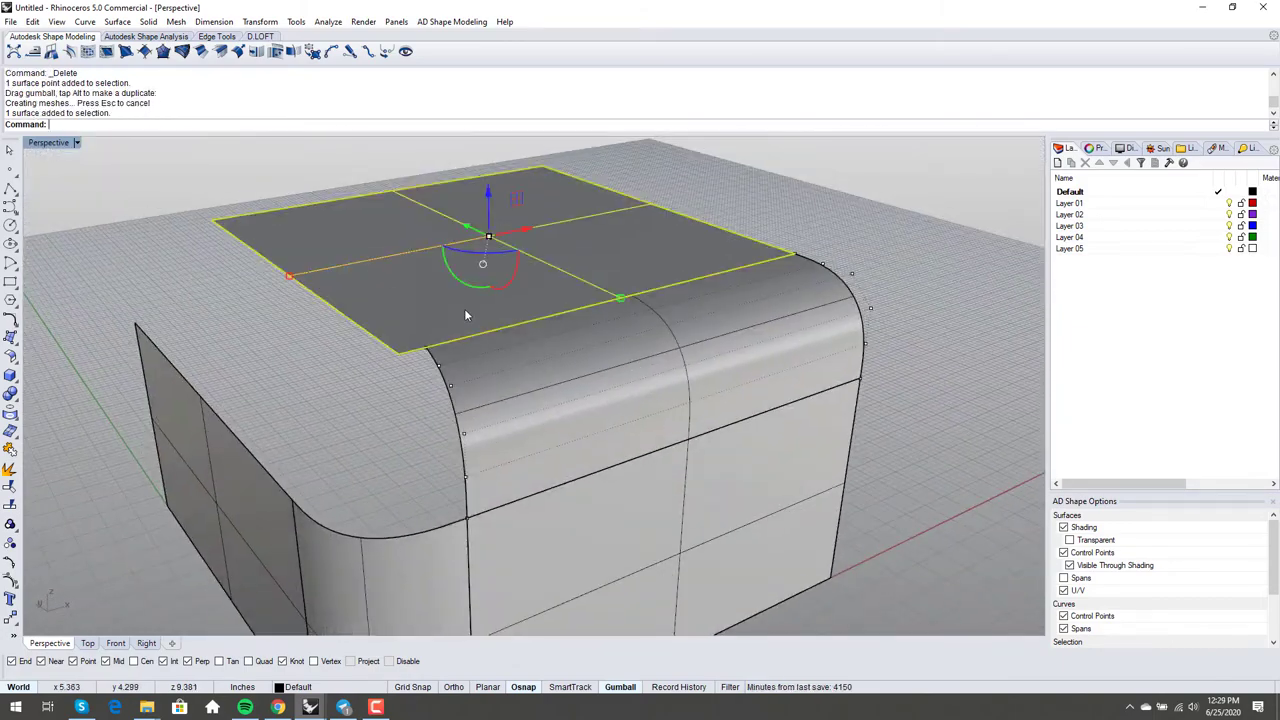
{"action": "key", "text": "Escape"}
{"action": "left_click", "coordinate": [430, 318]}
{"action": "key", "text": "Escape"}
{"action": "mouse_move", "coordinate": [436, 389]}
{"action": "right_mouse_down"}
{"action": "mouse_move", "coordinate": [394, 366]}
{"action": "mouse_move", "coordinate": [468, 340]}
{"action": "mouse_move", "coordinate": [445, 369]}
{"action": "right_mouse_up"}
{"action": "middle_click", "coordinate": [445, 369]}
{"action": "left_click", "coordinate": [425, 378]}
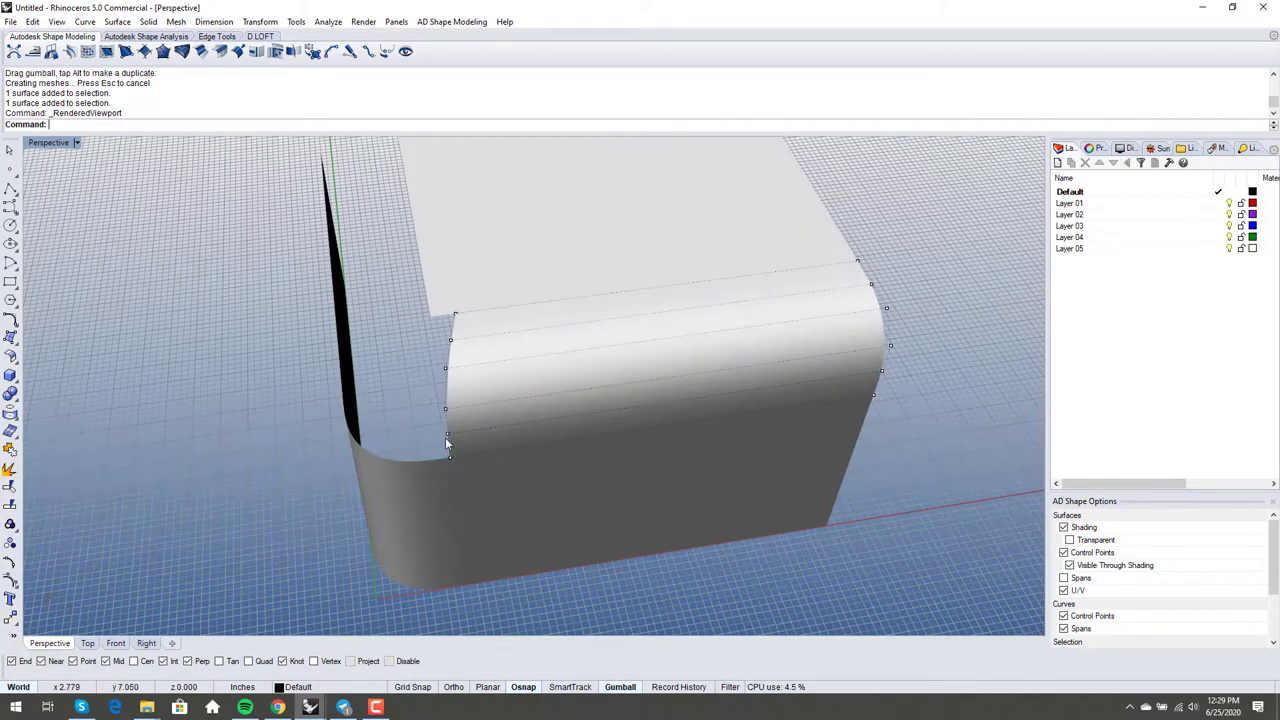
{"action": "right_click_drag", "start_coordinate": [513, 409], "coordinate": [526, 438]}
Step: Run a Global Matching Analysis on the fillet and its neighbouring top and side surfaces, and close it
{"action": "scroll", "coordinate": [549, 504], "scroll_direction": "down", "scroll_amount": 4}
{"action": "right_click", "coordinate": [638, 580]}
{"action": "left_click_drag", "start_coordinate": [579, 325], "coordinate": [579, 326]}
{"action": "right_click", "coordinate": [579, 326]}
{"action": "left_click", "coordinate": [235, 422]}
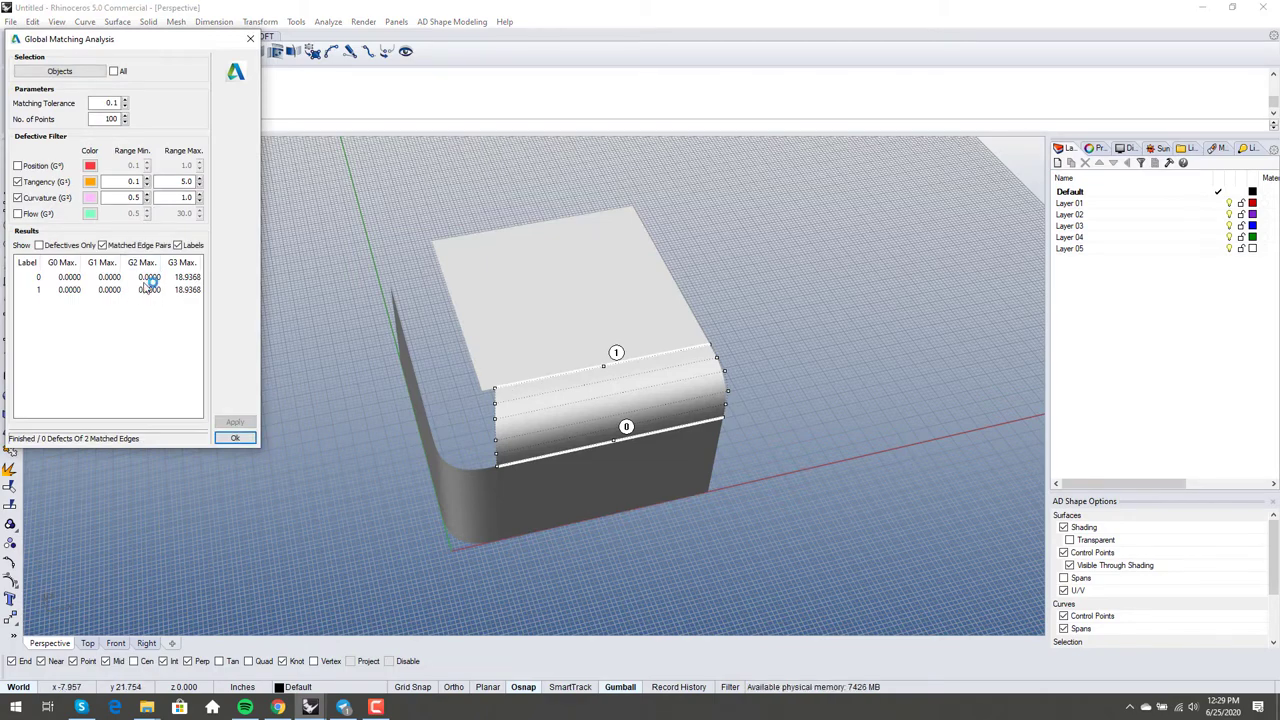
{"action": "left_click", "coordinate": [234, 438]}
Step: Turn off the control points and set the Perspective viewport back to shaded display
{"action": "right_click_drag", "start_coordinate": [493, 454], "coordinate": [466, 420]}
{"action": "scroll", "coordinate": [478, 415], "scroll_direction": "up", "scroll_amount": 4}
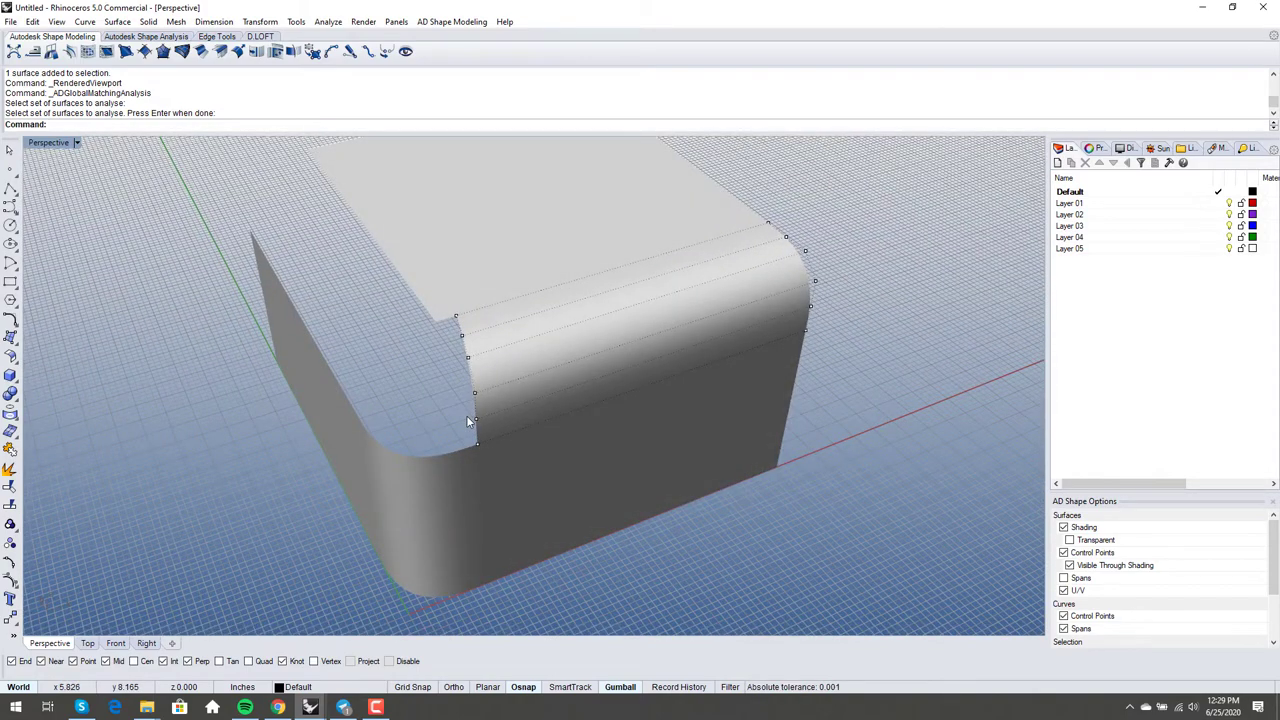
{"action": "right_click_drag", "start_coordinate": [466, 420], "coordinate": [514, 418]}
{"action": "key", "text": "F11"}
{"action": "middle_click", "coordinate": [528, 415]}
{"action": "left_click", "coordinate": [530, 411]}
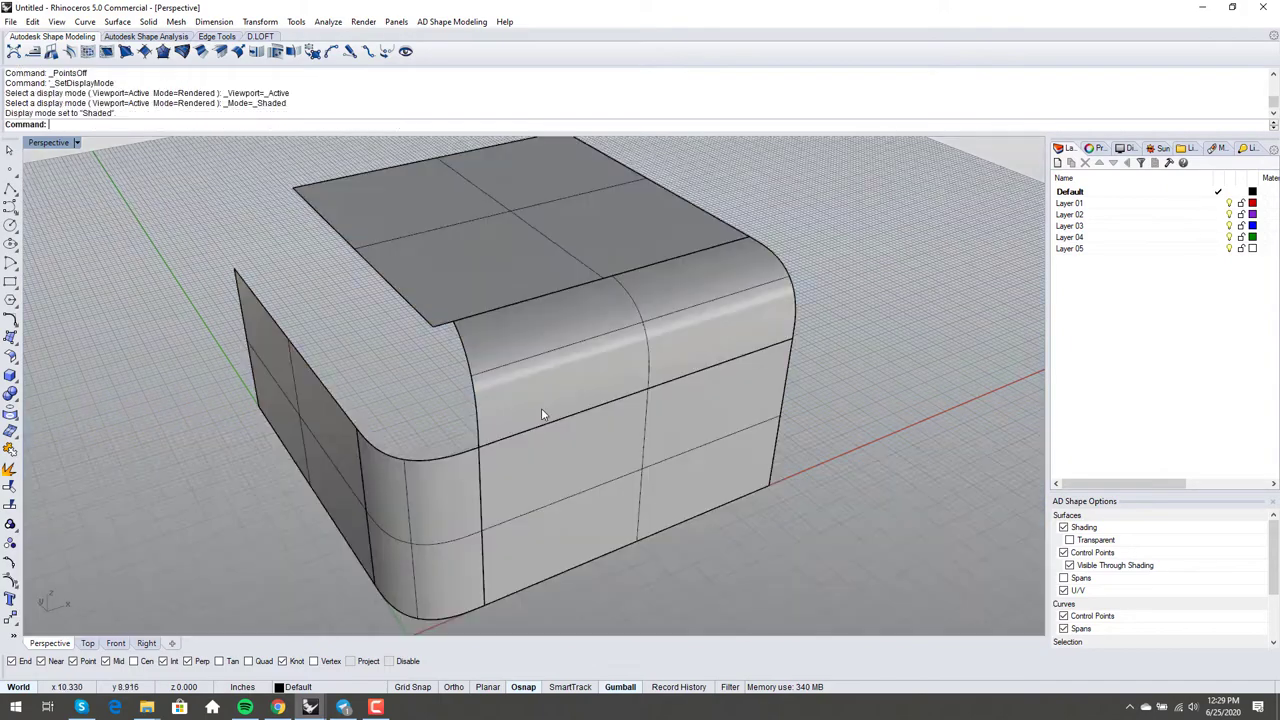
Step: Draw a straight line connecting the lower and upper ends of the fillet's curved end edge
{"action": "scroll", "coordinate": [510, 402], "scroll_direction": "up", "scroll_amount": 3}
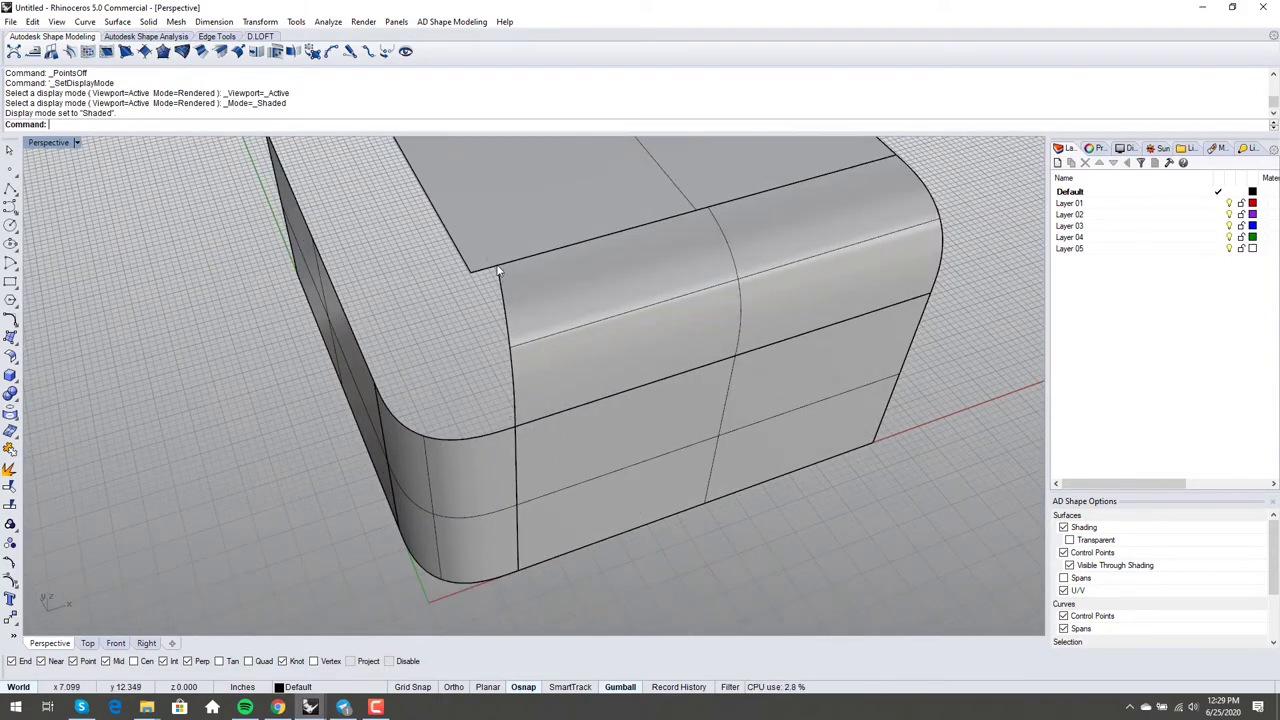
{"action": "right_click_drag", "start_coordinate": [502, 358], "coordinate": [527, 343]}
{"action": "type", "text": "l"}
{"action": "key", "text": "Return"}
{"action": "left_click", "coordinate": [543, 410]}
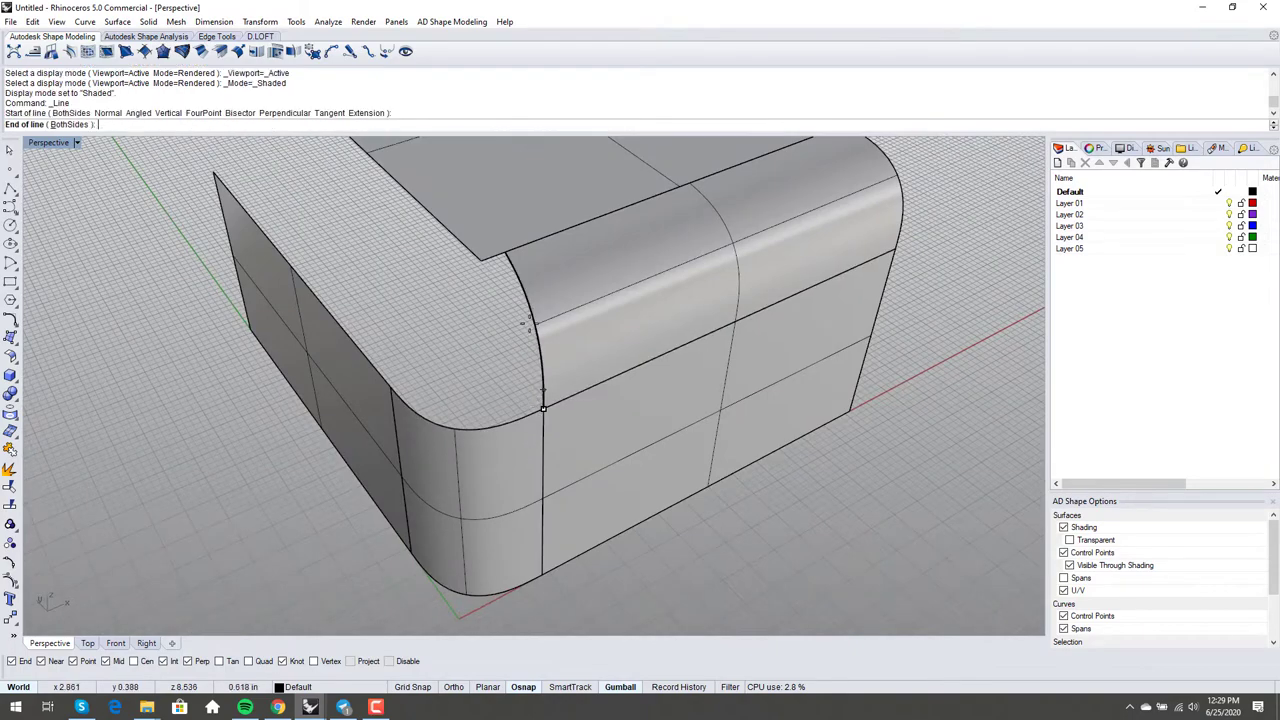
{"action": "left_click", "coordinate": [500, 257]}
Step: Extrude the diagonal line straight up into a vertical planar surface
{"action": "left_click", "coordinate": [529, 339]}
{"action": "right_click_drag", "start_coordinate": [530, 338], "coordinate": [537, 417]}
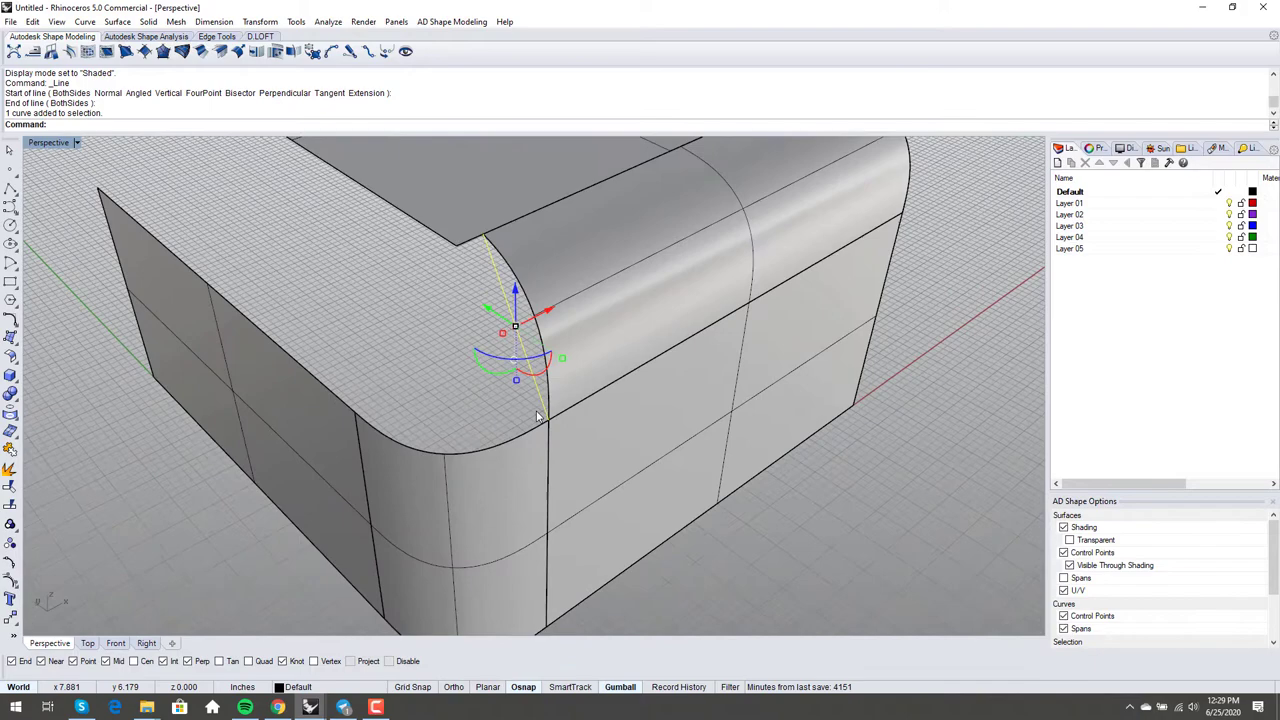
{"action": "right_click_drag", "start_coordinate": [487, 295], "coordinate": [501, 287]}
{"action": "left_click_drag", "start_coordinate": [522, 290], "coordinate": [556, 196]}
Step: Turn on the fillet's control points and move one near the top of its end edge slightly along X
{"action": "right_click_drag", "start_coordinate": [476, 359], "coordinate": [512, 345]}
{"action": "left_click", "coordinate": [533, 352]}
{"action": "scroll", "coordinate": [581, 334], "scroll_direction": "up", "scroll_amount": 4}
{"action": "left_click", "coordinate": [545, 349]}
{"action": "key", "text": "F10"}
{"action": "left_click", "coordinate": [467, 345]}
{"action": "key", "text": "Escape"}
{"action": "left_click", "coordinate": [507, 229]}
{"action": "left_click_drag", "start_coordinate": [543, 230], "coordinate": [552, 231]}
{"action": "left_click", "coordinate": [431, 280]}
Step: Pull the fillet's curved end edge onto the vertical planar surface to create a curve on it
{"action": "right_click_drag", "start_coordinate": [431, 280], "coordinate": [497, 290]}
{"action": "right_click_drag", "start_coordinate": [461, 348], "coordinate": [530, 382]}
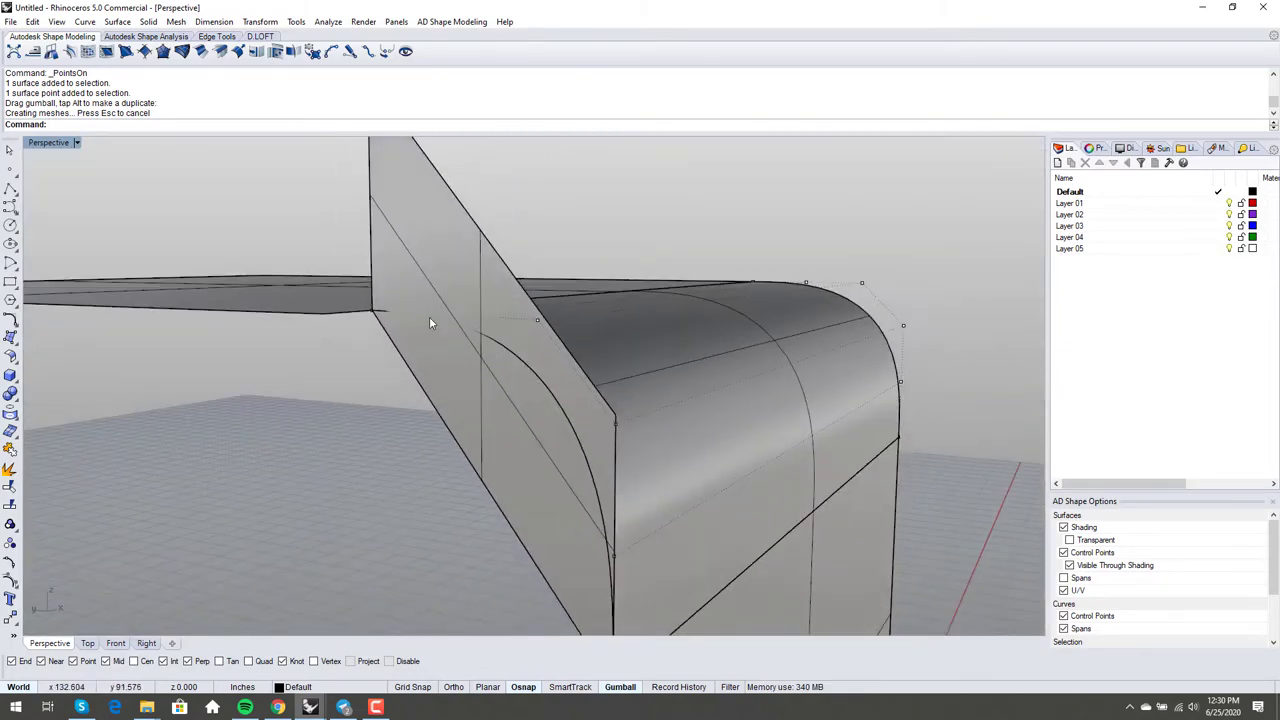
{"action": "right_click_drag", "start_coordinate": [384, 302], "coordinate": [435, 314]}
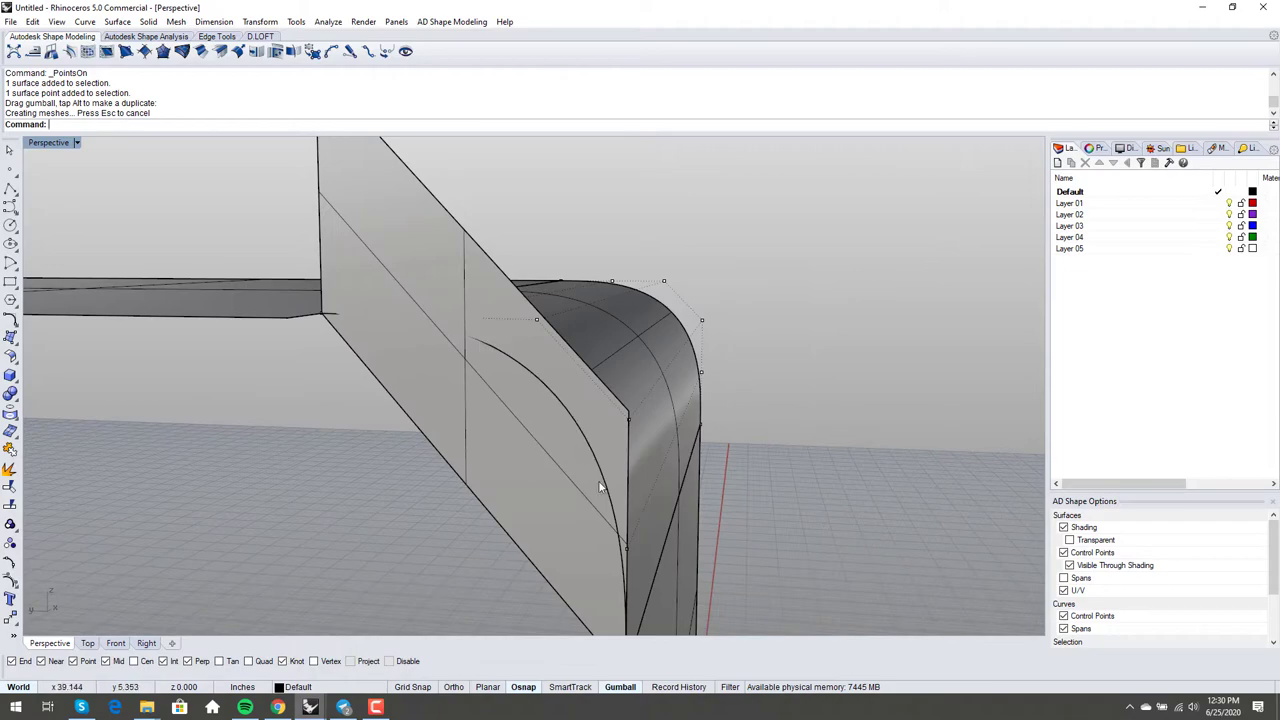
{"action": "right_click_drag", "start_coordinate": [600, 487], "coordinate": [414, 442]}
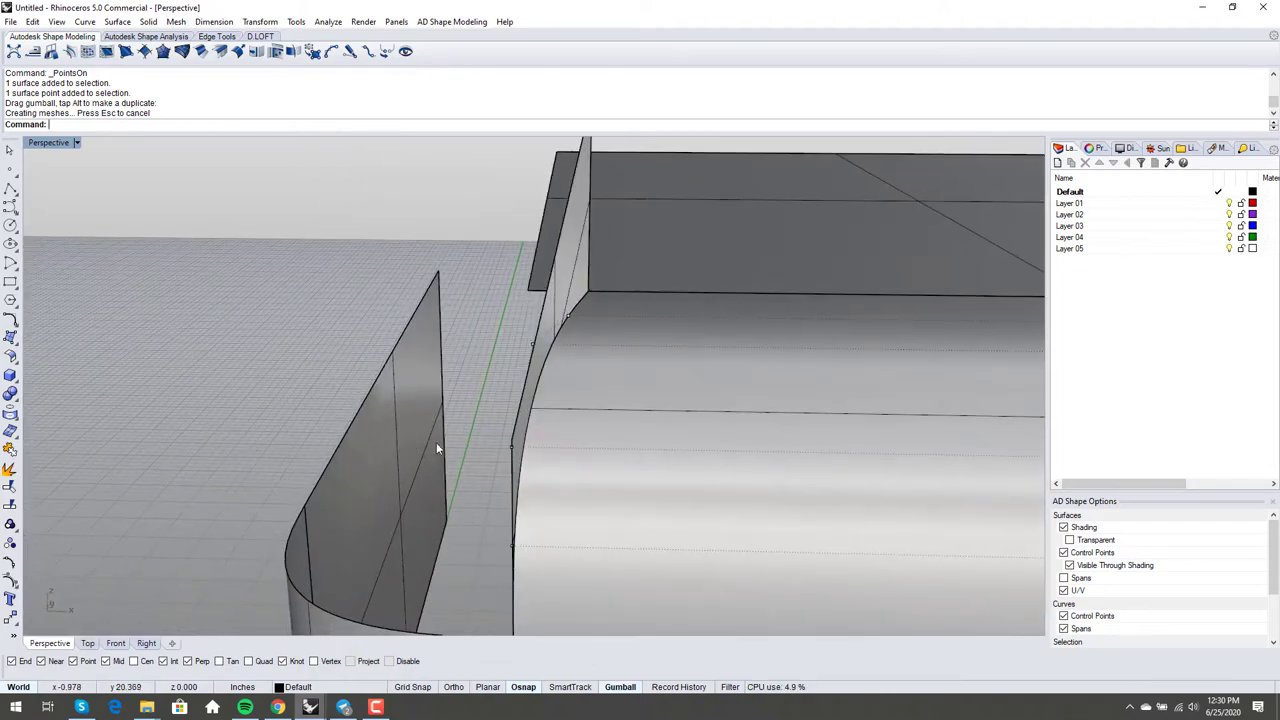
{"action": "key", "text": "Caps_Lock"}
{"action": "right_click_drag", "start_coordinate": [439, 446], "coordinate": [481, 438], "text": "shift"}
{"action": "key", "text": "Caps_Lock"}
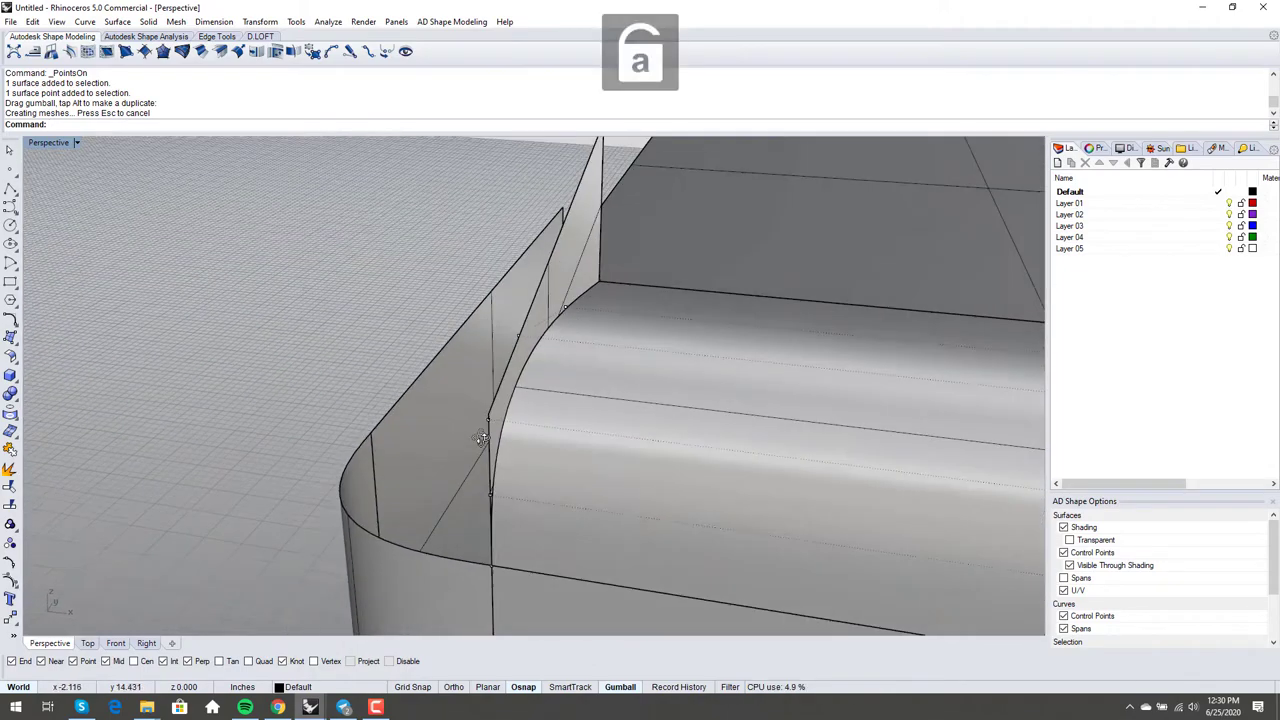
{"action": "type", "text": "ll"}
{"action": "key", "text": "Return"}
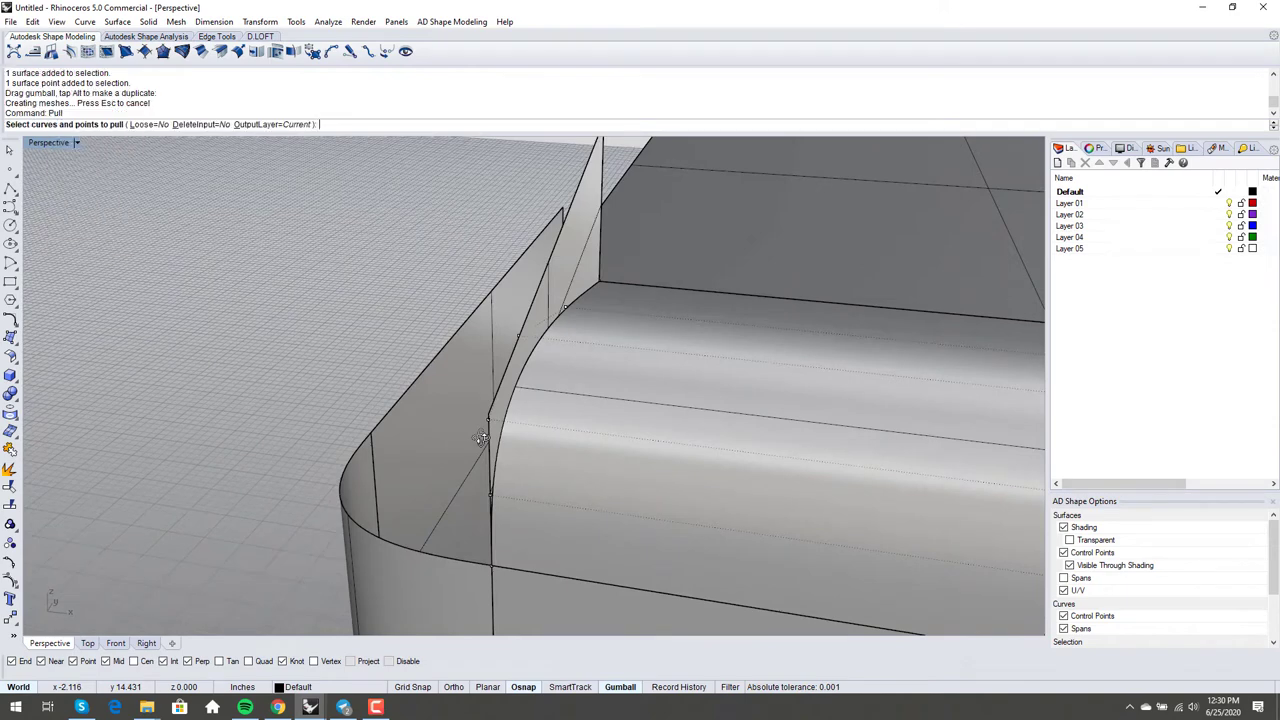
{"action": "left_click", "coordinate": [556, 316]}
{"action": "key", "text": "Return"}
{"action": "left_click", "coordinate": [566, 274]}
{"action": "key", "text": "Return"}
{"action": "key", "text": "Escape"}
Step: Match the fillet's curved end edge to the pulled curve with Position continuity and no preservation of the other end
{"action": "type", "text": "MatchSrf"}
{"action": "key", "text": "Return"}
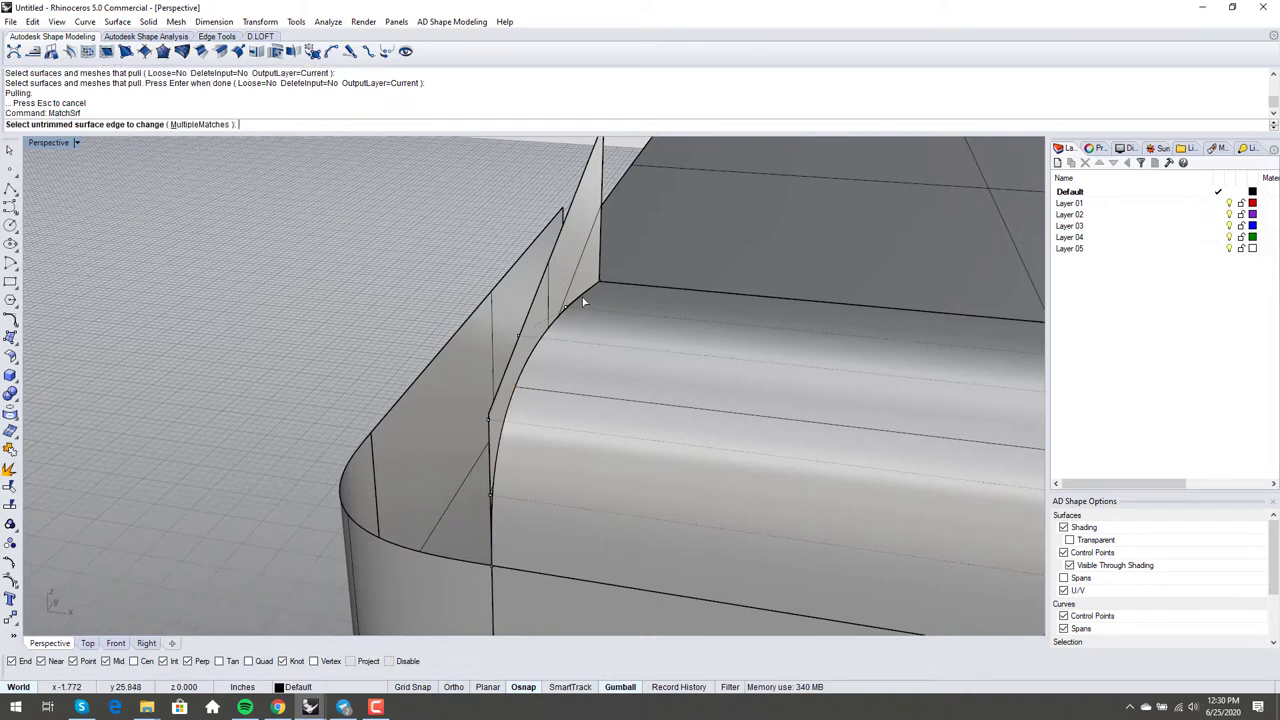
{"action": "left_click", "coordinate": [582, 297]}
{"action": "left_click", "coordinate": [577, 306]}
{"action": "key", "text": "Return"}
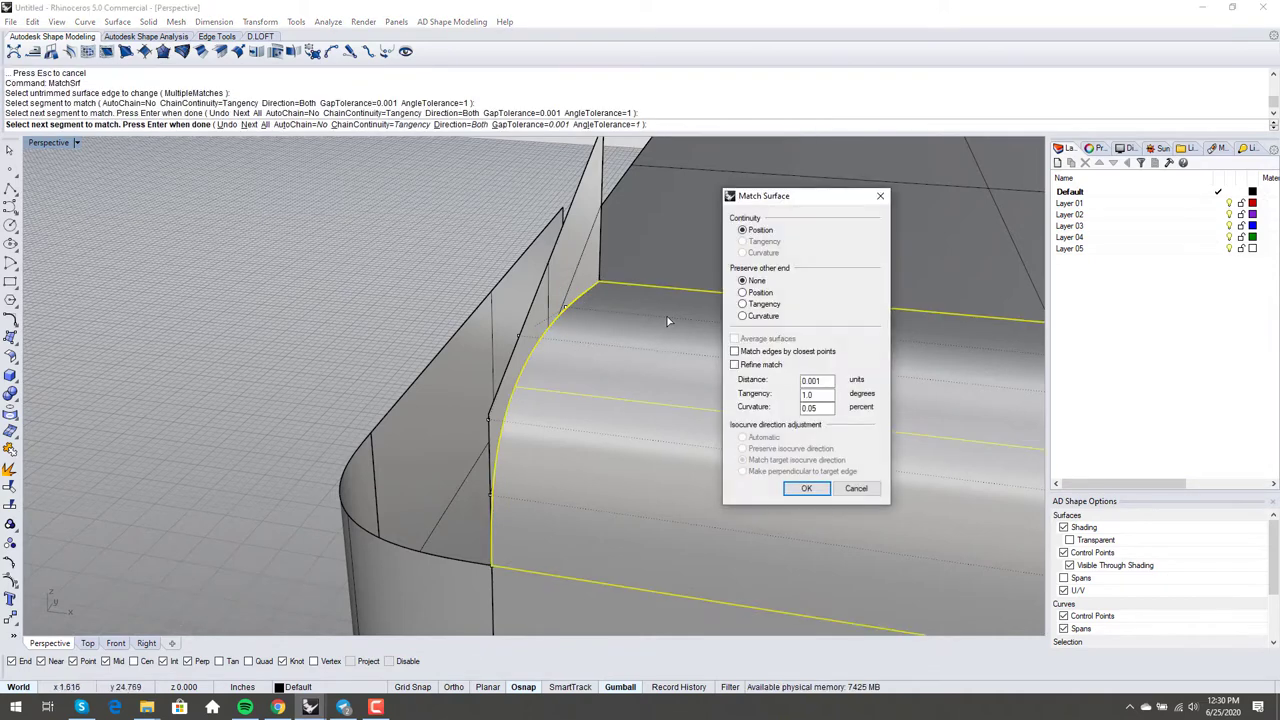
{"action": "left_click", "coordinate": [806, 488]}
Step: Delete the vertical planar surface and the leftover construction curves at the open corner
{"action": "right_click_drag", "start_coordinate": [677, 378], "coordinate": [511, 393]}
{"action": "left_click", "coordinate": [615, 336]}
{"action": "left_click", "coordinate": [655, 373]}
{"action": "key", "text": "Delete"}
{"action": "left_click", "coordinate": [511, 393]}
{"action": "key", "text": "Delete"}
{"action": "left_click", "coordinate": [500, 466]}
{"action": "key", "text": "Delete"}
Step: Turn off the control points and mirror a copy of the fillet across the corner's diagonal onto the adjacent side
{"action": "right_click_drag", "start_coordinate": [500, 466], "coordinate": [519, 440]}
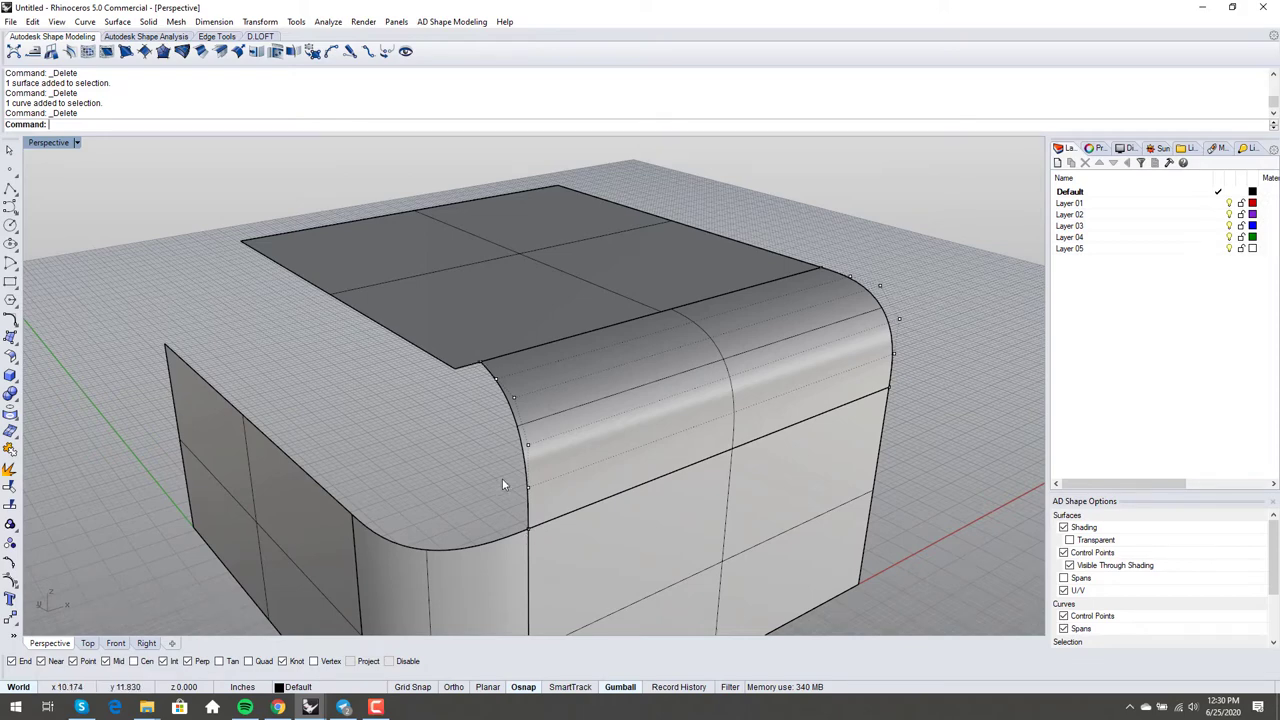
{"action": "right_click_drag", "start_coordinate": [503, 483], "coordinate": [543, 470]}
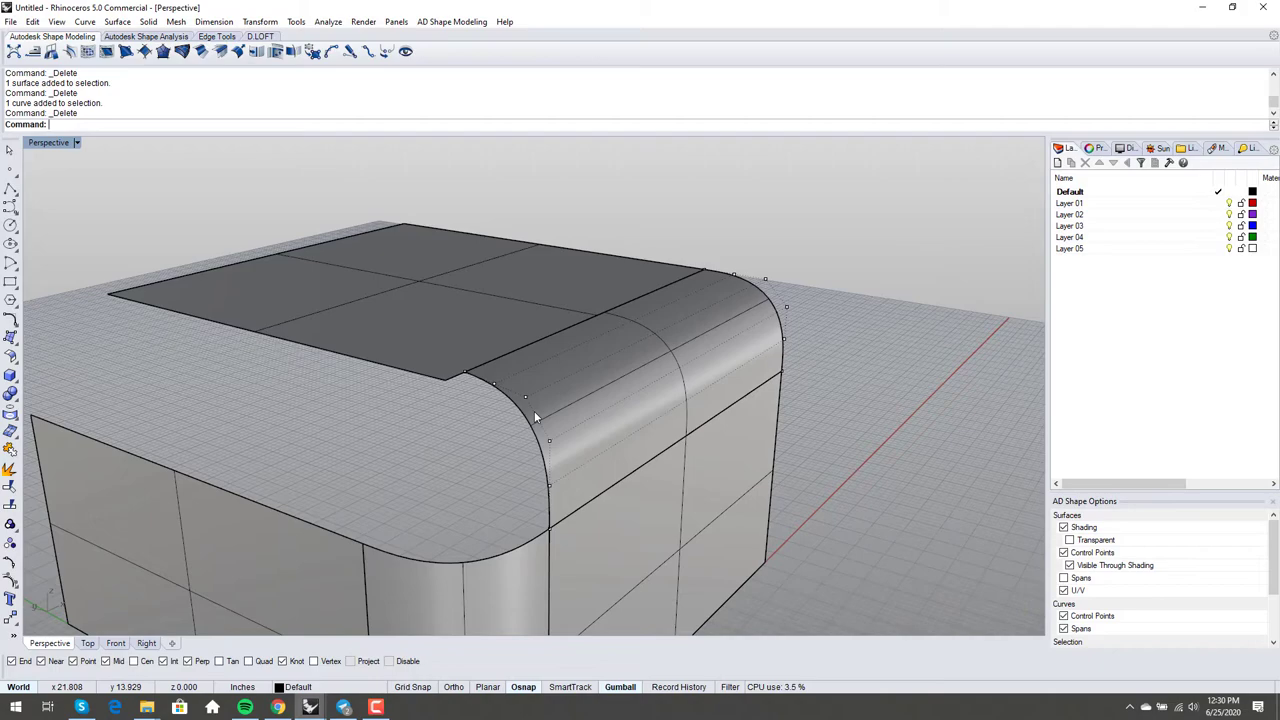
{"action": "right_click_drag", "start_coordinate": [534, 411], "coordinate": [448, 476]}
{"action": "scroll", "coordinate": [532, 387], "scroll_direction": "down", "scroll_amount": 5}
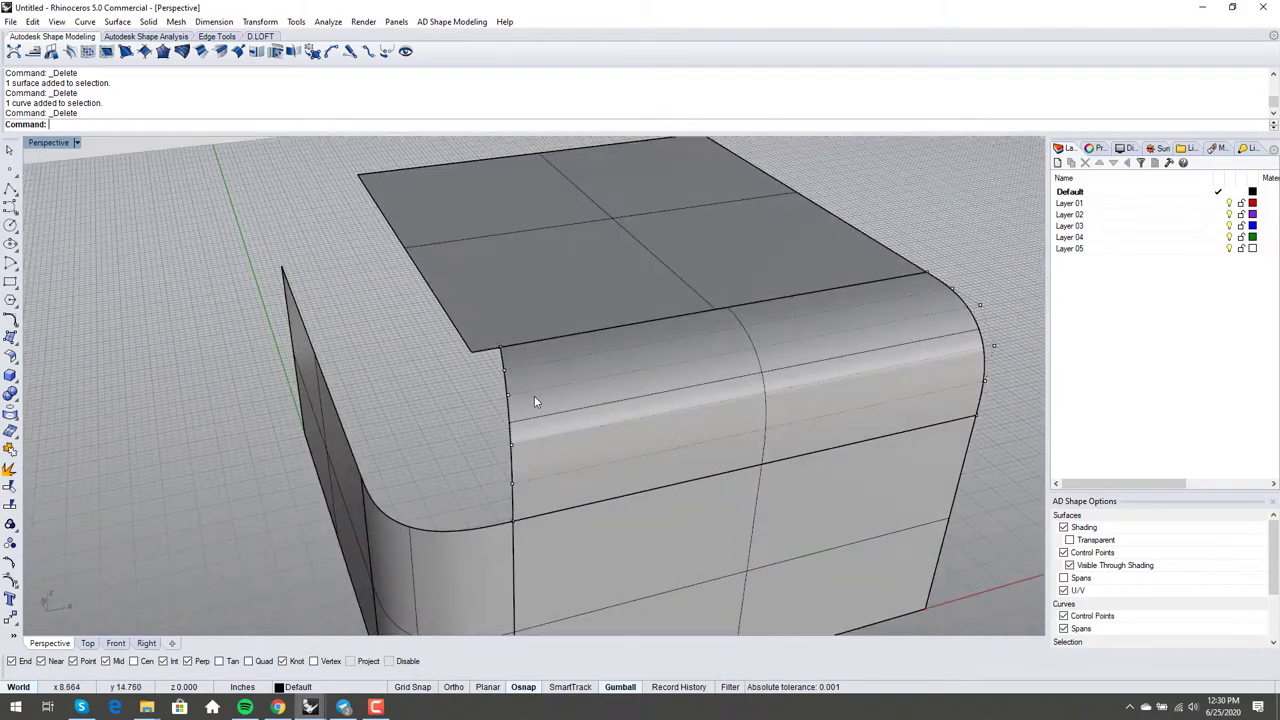
{"action": "right_click_drag", "start_coordinate": [522, 382], "coordinate": [570, 408]}
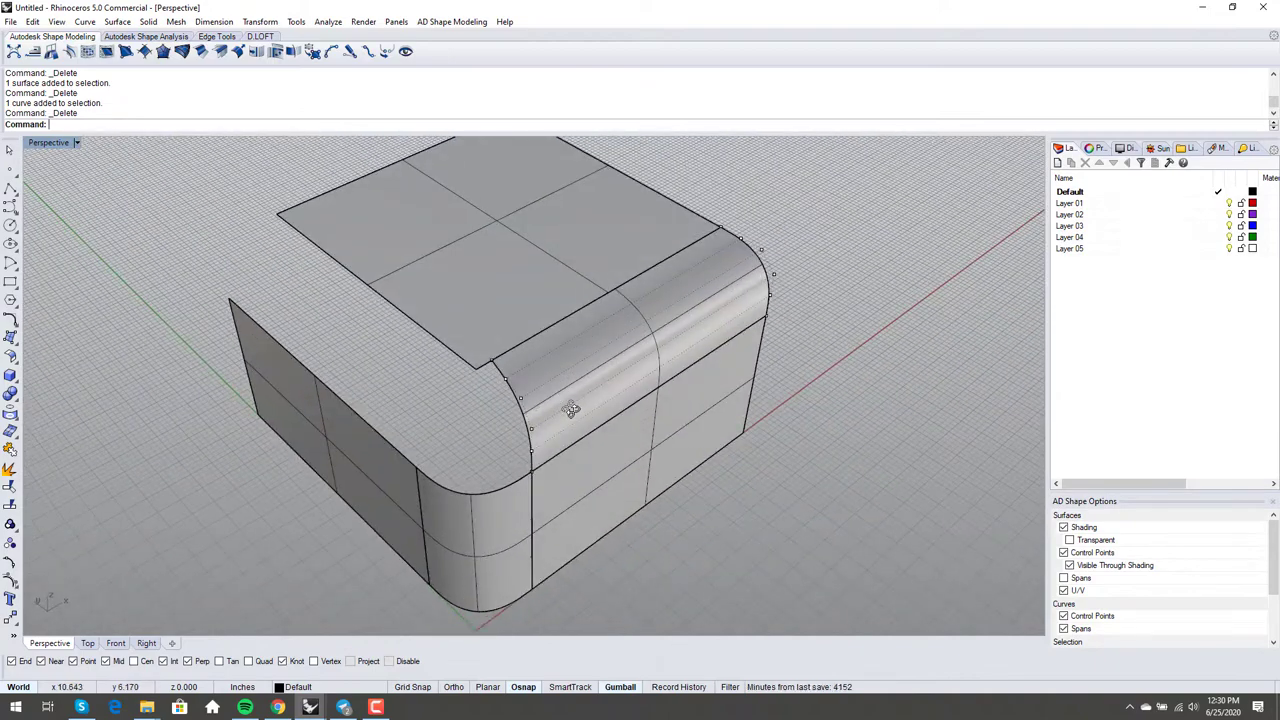
{"action": "key", "text": "F11"}
{"action": "left_click", "coordinate": [573, 398]}
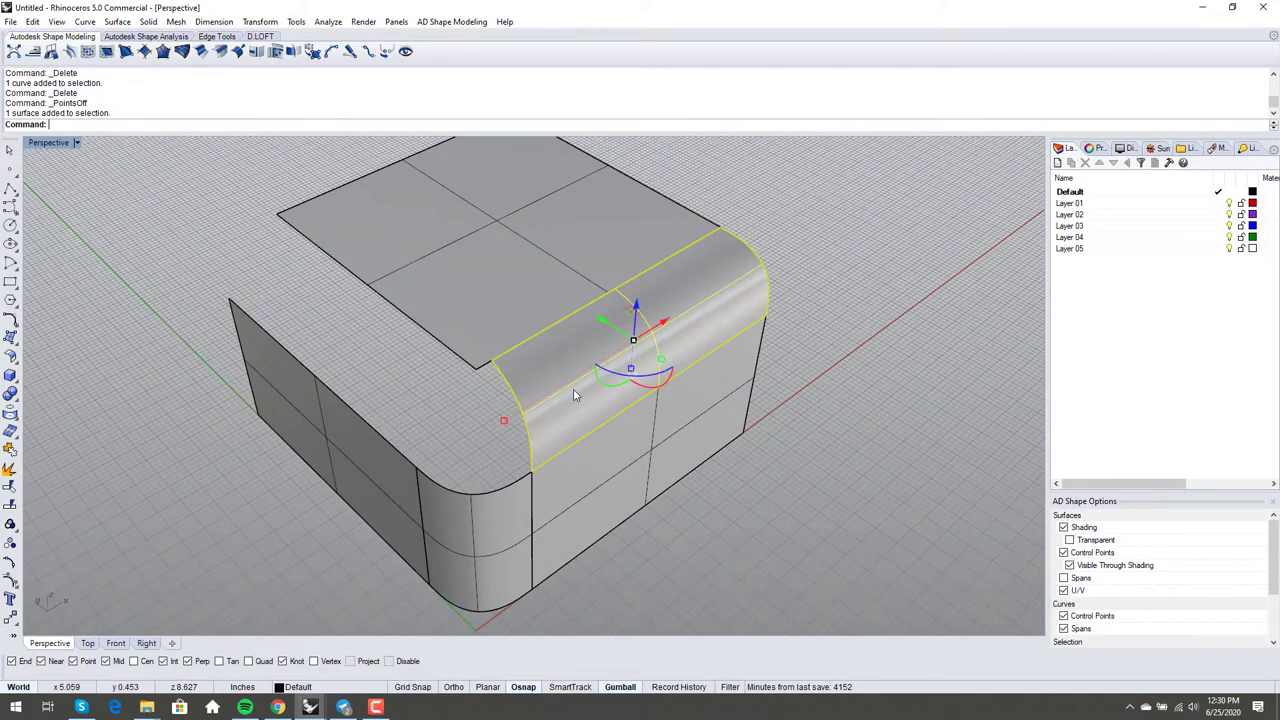
{"action": "type", "text": "Mirror"}
{"action": "key", "text": "Return"}
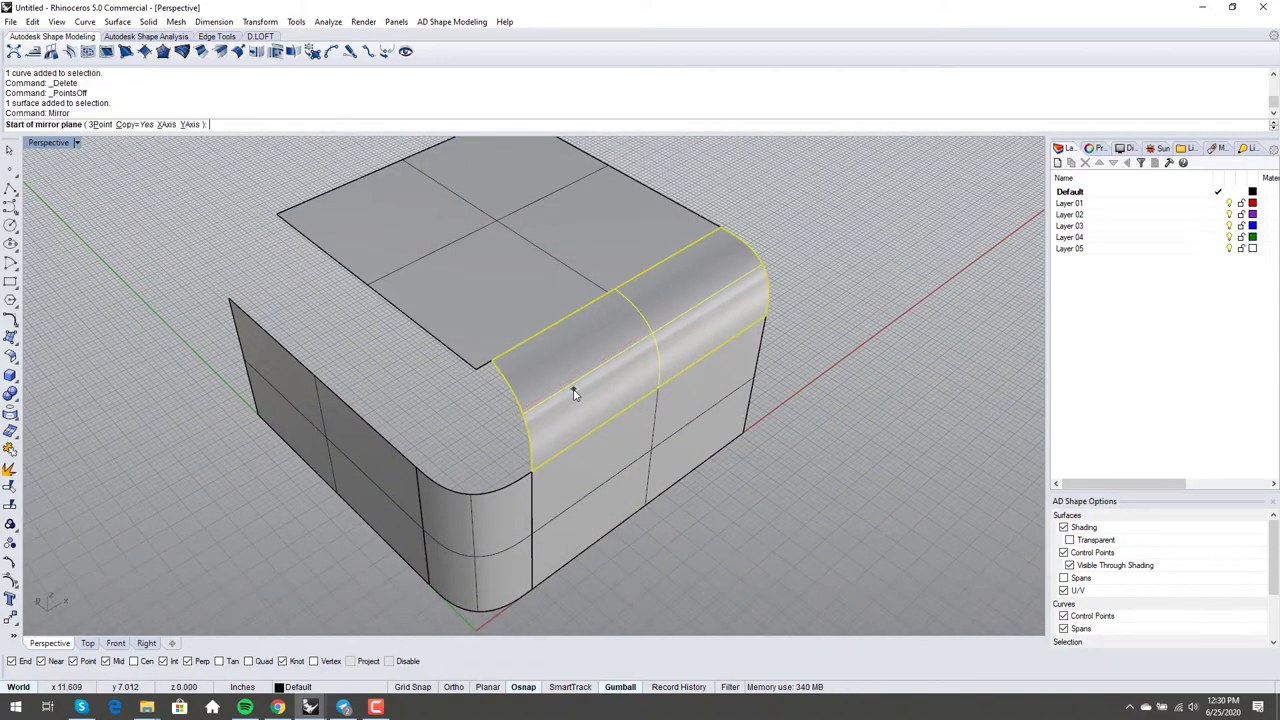
{"action": "left_click", "coordinate": [473, 365]}
{"action": "scroll", "coordinate": [471, 366], "scroll_direction": "down", "scroll_amount": 4}
{"action": "mouse_move", "coordinate": [471, 366]}
{"action": "right_mouse_down"}
{"action": "mouse_move", "coordinate": [429, 449]}
{"action": "mouse_move", "coordinate": [380, 440]}
{"action": "mouse_move", "coordinate": [471, 358]}
{"action": "right_mouse_up"}
{"action": "left_click", "coordinate": [421, 440]}
Step: Blend a curve between the two fillets' top edges at the corner with Curvature continuity at both ends
{"action": "scroll", "coordinate": [385, 437], "scroll_direction": "up", "scroll_amount": 4}
{"action": "scroll", "coordinate": [473, 368], "scroll_direction": "up", "scroll_amount": 5}
{"action": "key", "text": "Return"}
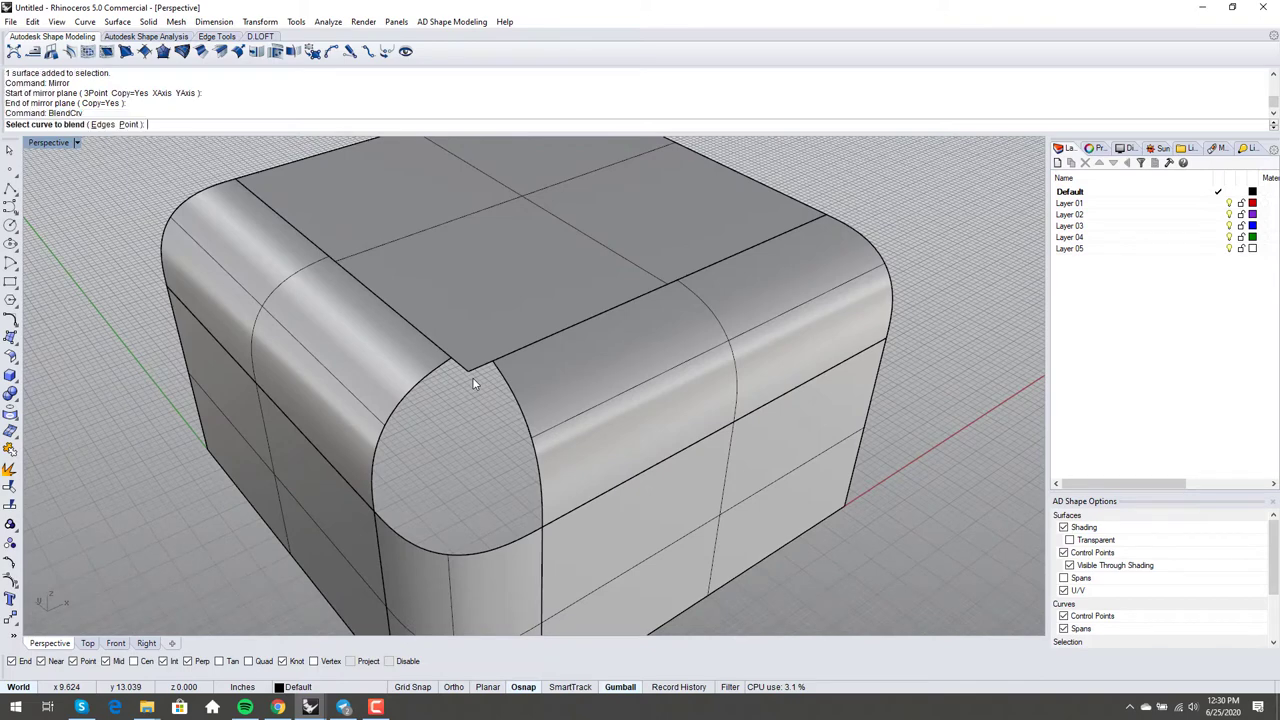
{"action": "left_click", "coordinate": [515, 358]}
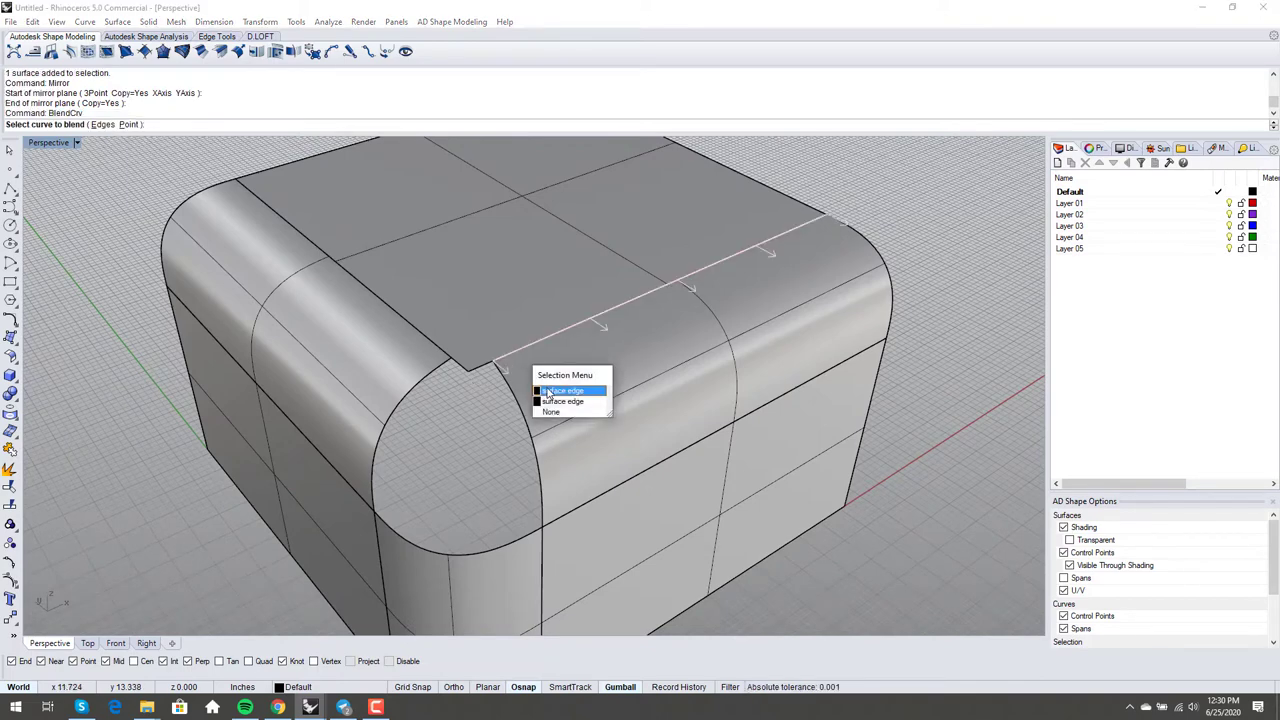
{"action": "left_click", "coordinate": [547, 391]}
{"action": "left_click", "coordinate": [442, 343]}
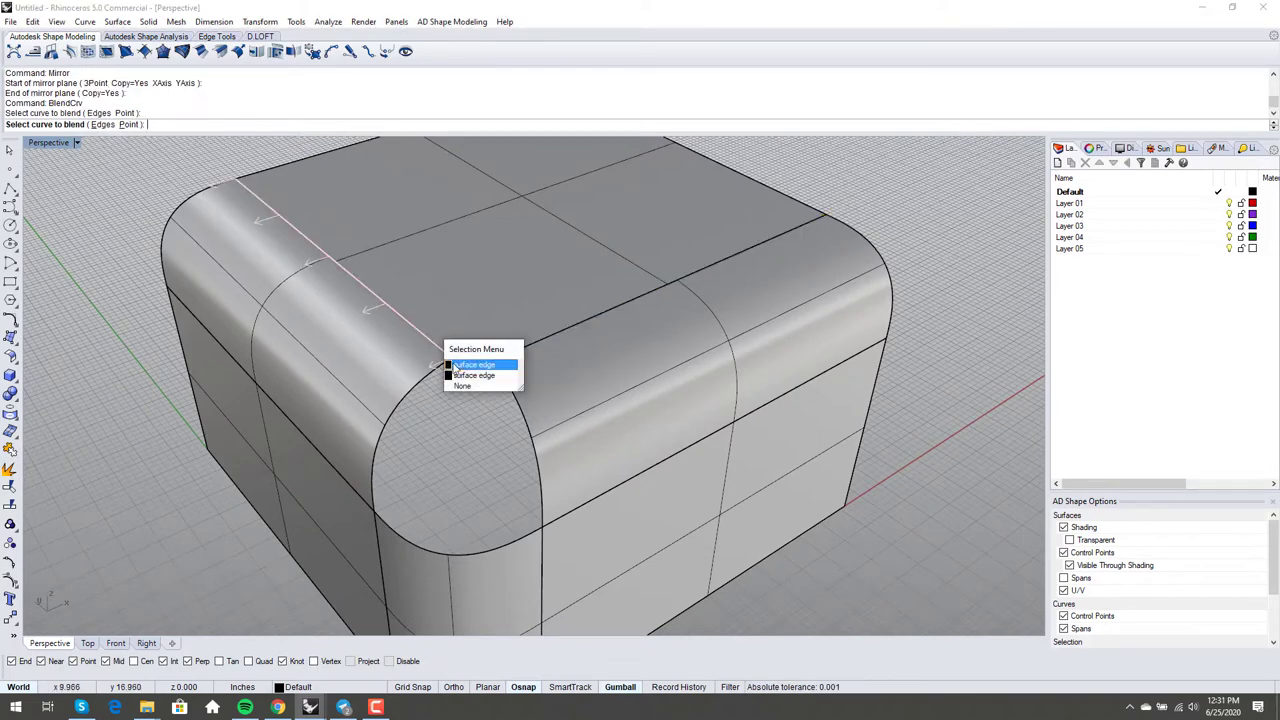
{"action": "left_click", "coordinate": [474, 364]}
{"action": "scroll", "coordinate": [453, 397], "scroll_direction": "up", "scroll_amount": 3}
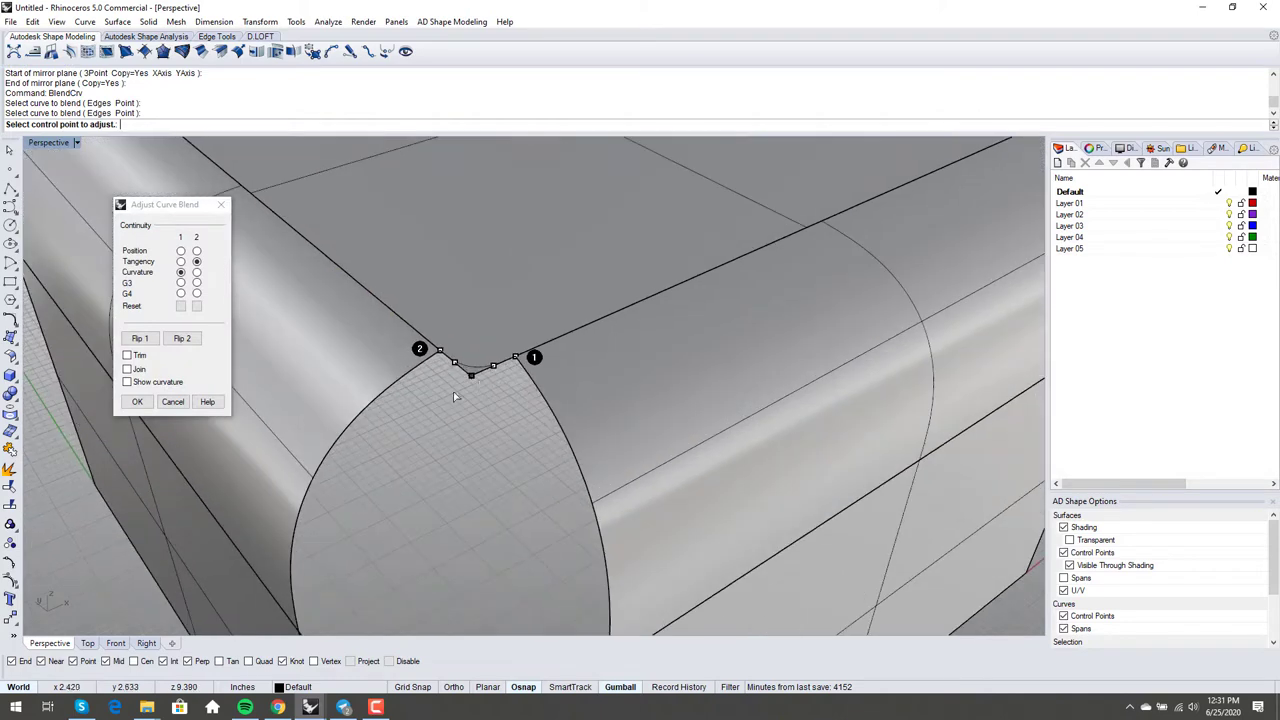
{"action": "left_click", "coordinate": [196, 272]}
{"action": "right_click_drag", "start_coordinate": [438, 423], "coordinate": [449, 451]}
{"action": "scroll", "coordinate": [449, 451], "scroll_direction": "down", "scroll_amount": 4}
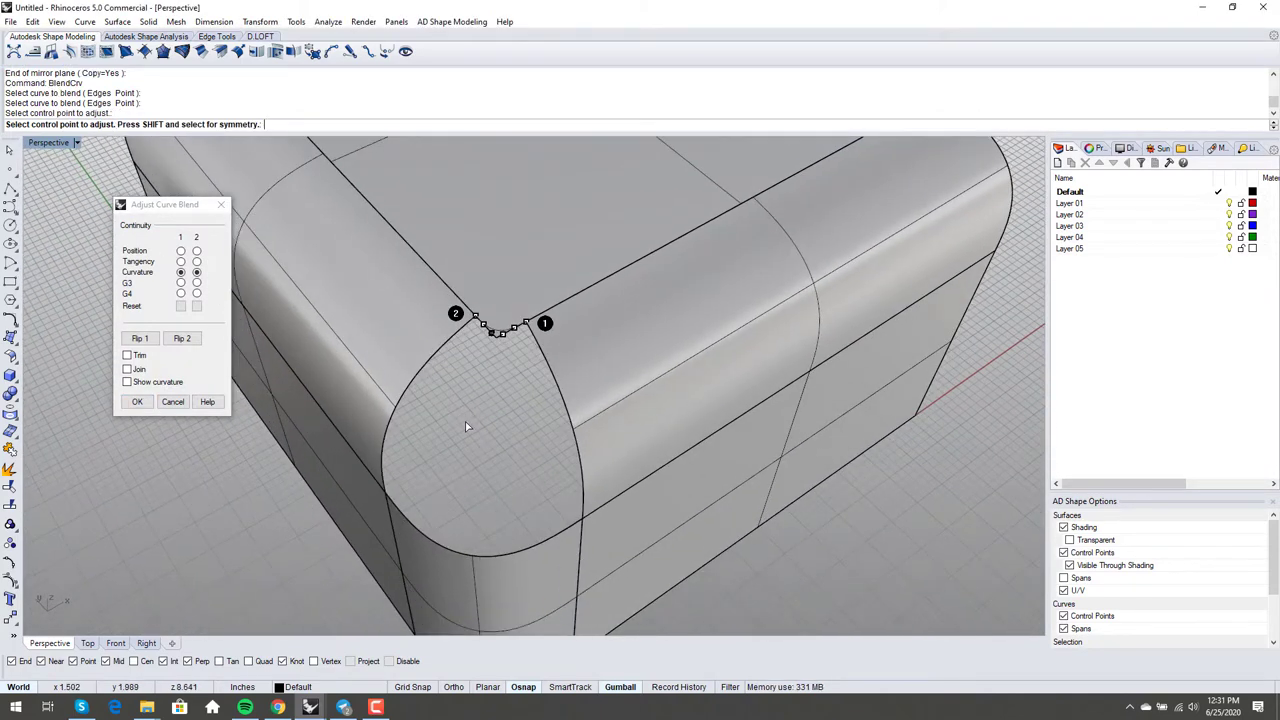
{"action": "key", "text": "Return"}
Step: Fill the open corner with an edge surface from the blend curve, both fillet end edges and the vertical corner's top edge
{"action": "right_click_drag", "start_coordinate": [461, 422], "coordinate": [483, 395]}
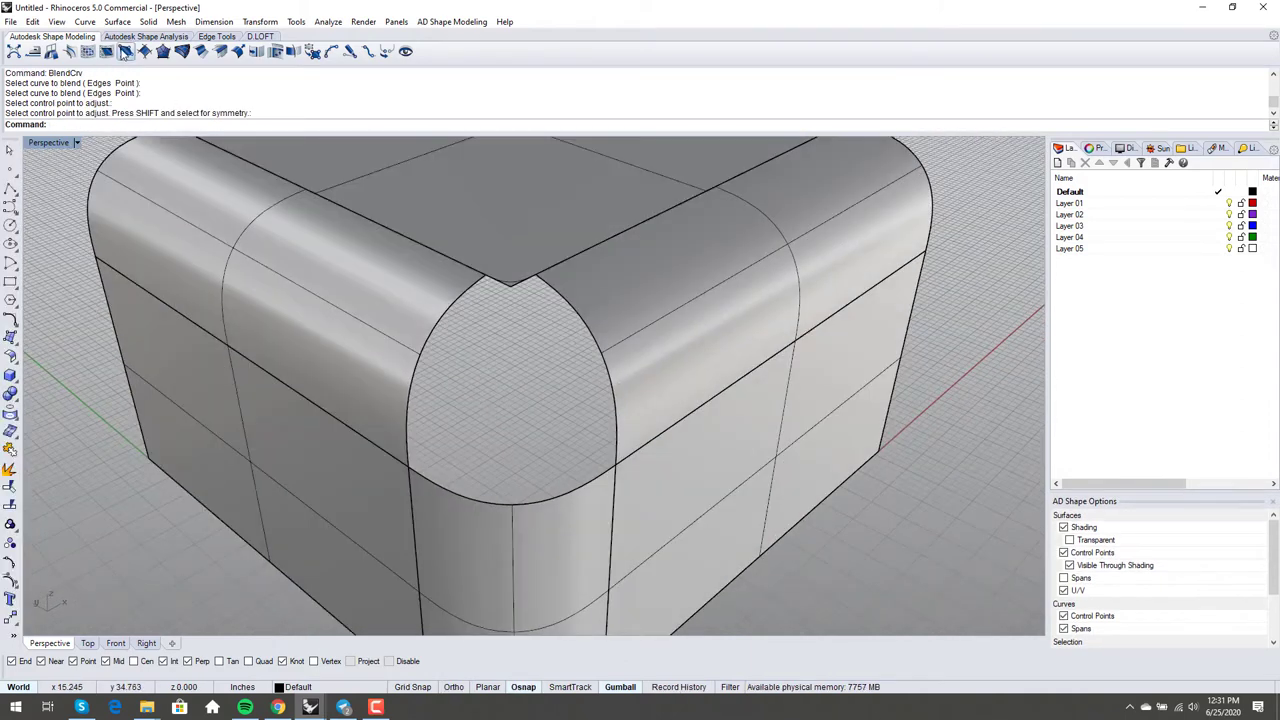
{"action": "left_click", "coordinate": [117, 21]}
{"action": "left_click", "coordinate": [150, 160]}
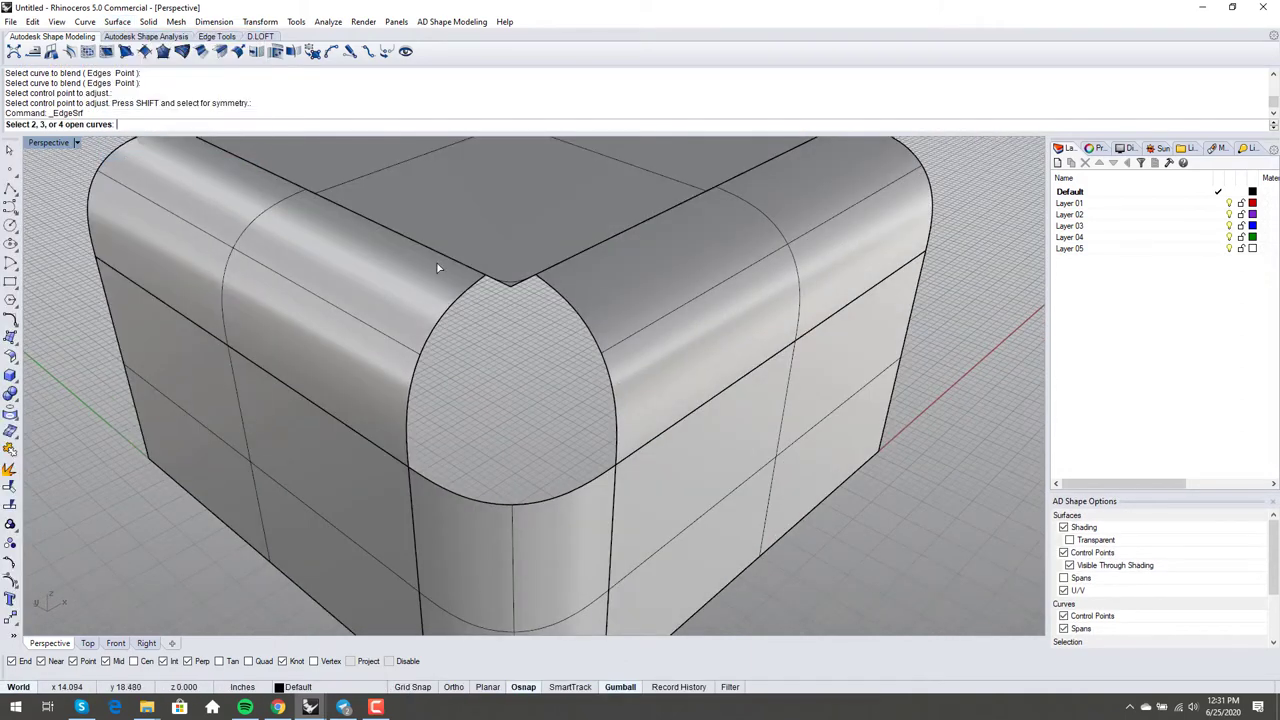
{"action": "scroll", "coordinate": [521, 287], "scroll_direction": "up", "scroll_amount": 2}
{"action": "left_click", "coordinate": [532, 291]}
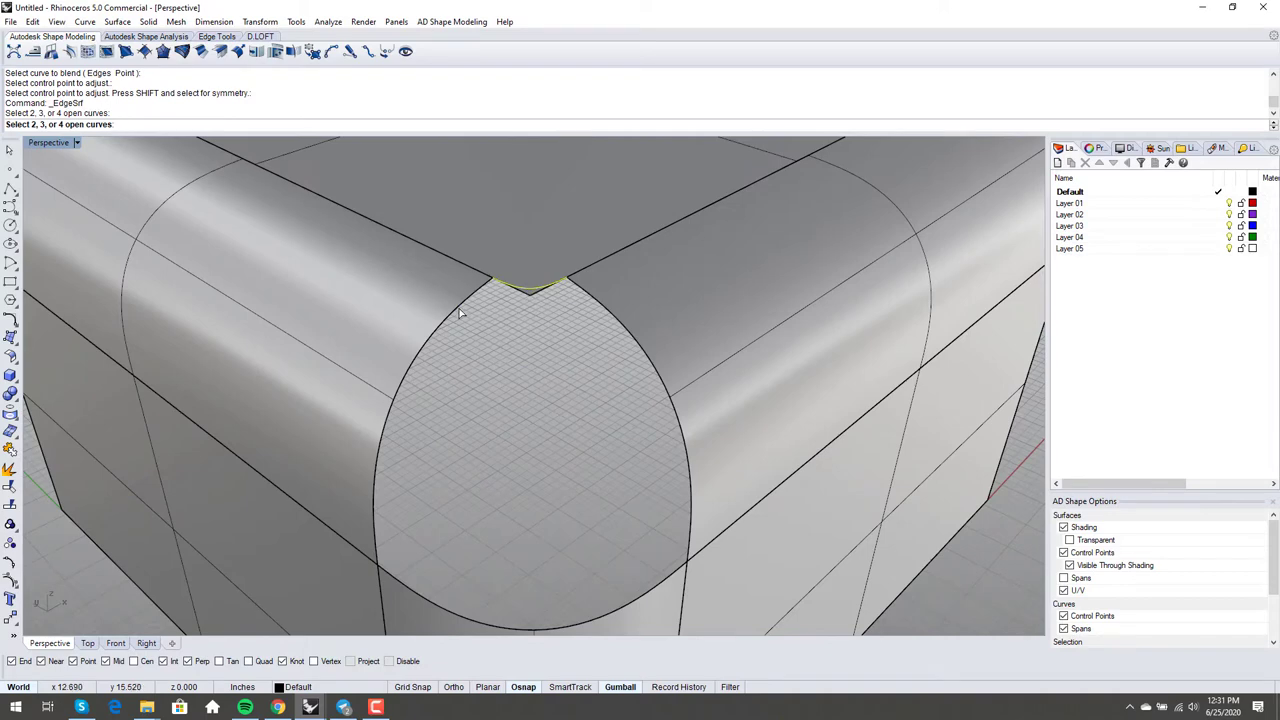
{"action": "left_click", "coordinate": [455, 314]}
{"action": "left_click", "coordinate": [590, 305]}
{"action": "scroll", "coordinate": [579, 482], "scroll_direction": "down", "scroll_amount": 2}
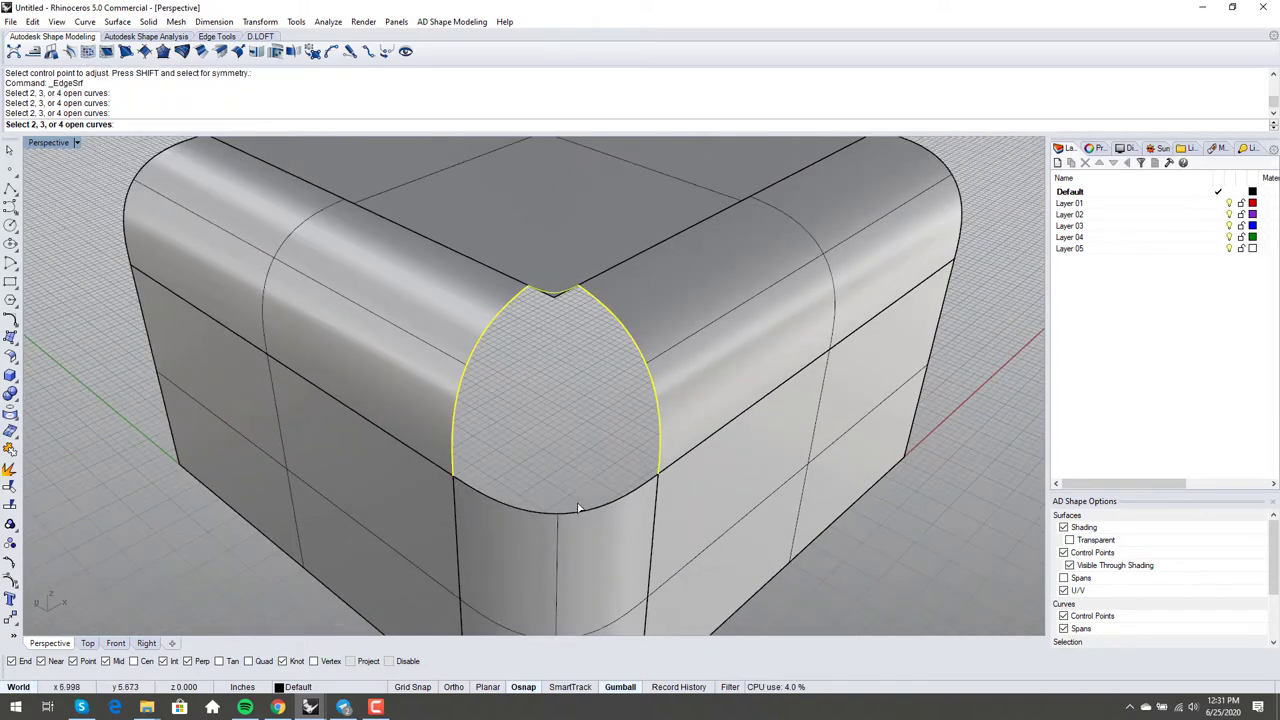
{"action": "left_click", "coordinate": [577, 511]}
{"action": "left_click", "coordinate": [577, 481]}
Step: Show the corner patch's control points and inspect the patch in Rendered display
{"action": "scroll", "coordinate": [566, 444], "scroll_direction": "up", "scroll_amount": 2}
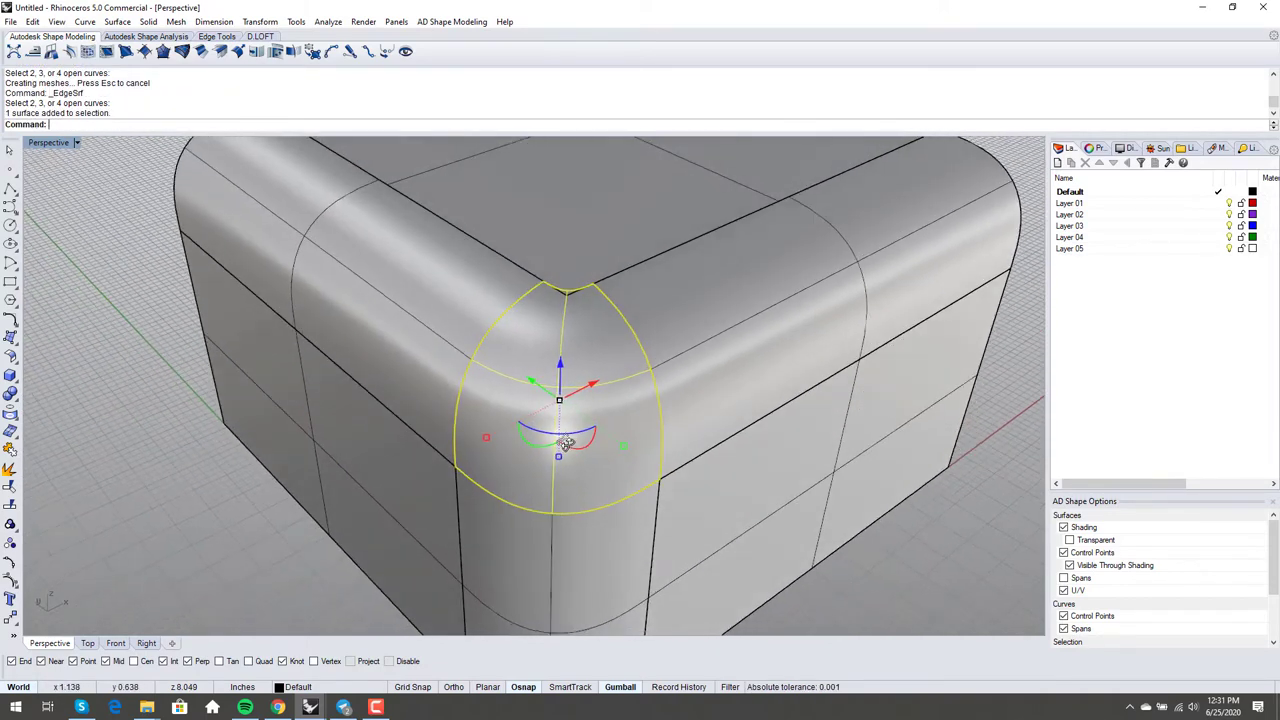
{"action": "key", "text": "F10"}
{"action": "right_click_drag", "start_coordinate": [588, 460], "coordinate": [557, 433]}
{"action": "scroll", "coordinate": [577, 441], "scroll_direction": "down", "scroll_amount": 4}
{"action": "middle_click", "coordinate": [558, 432]}
{"action": "left_click", "coordinate": [522, 440]}
{"action": "scroll", "coordinate": [555, 463], "scroll_direction": "up", "scroll_amount": 3}
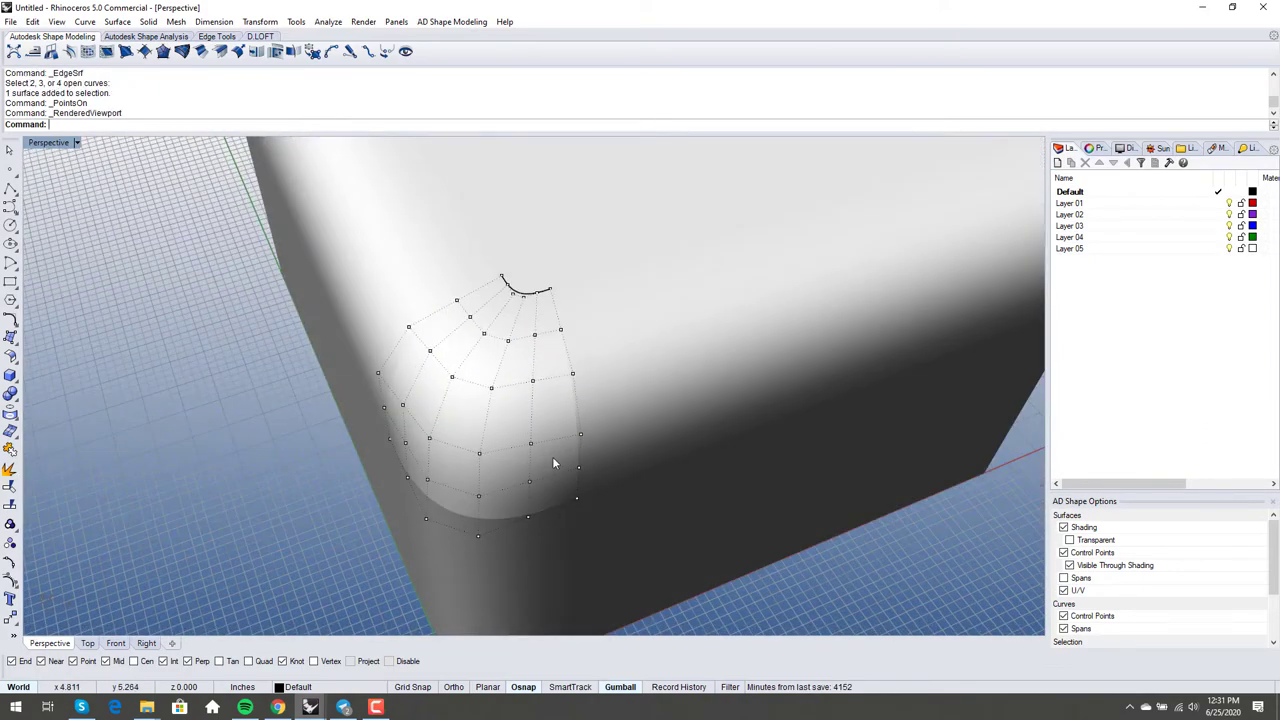
Step: Turn off the control points and delete the small blend curve at the top of the corner
{"action": "key", "text": "F11"}
{"action": "right_click_drag", "start_coordinate": [556, 456], "coordinate": [517, 402]}
{"action": "left_click", "coordinate": [519, 292]}
{"action": "key", "text": "Delete"}
{"action": "scroll", "coordinate": [522, 362], "scroll_direction": "down", "scroll_amount": 5}
{"action": "scroll", "coordinate": [521, 320], "scroll_direction": "up", "scroll_amount": 2}
{"action": "scroll", "coordinate": [535, 385], "scroll_direction": "up", "scroll_amount": 3}
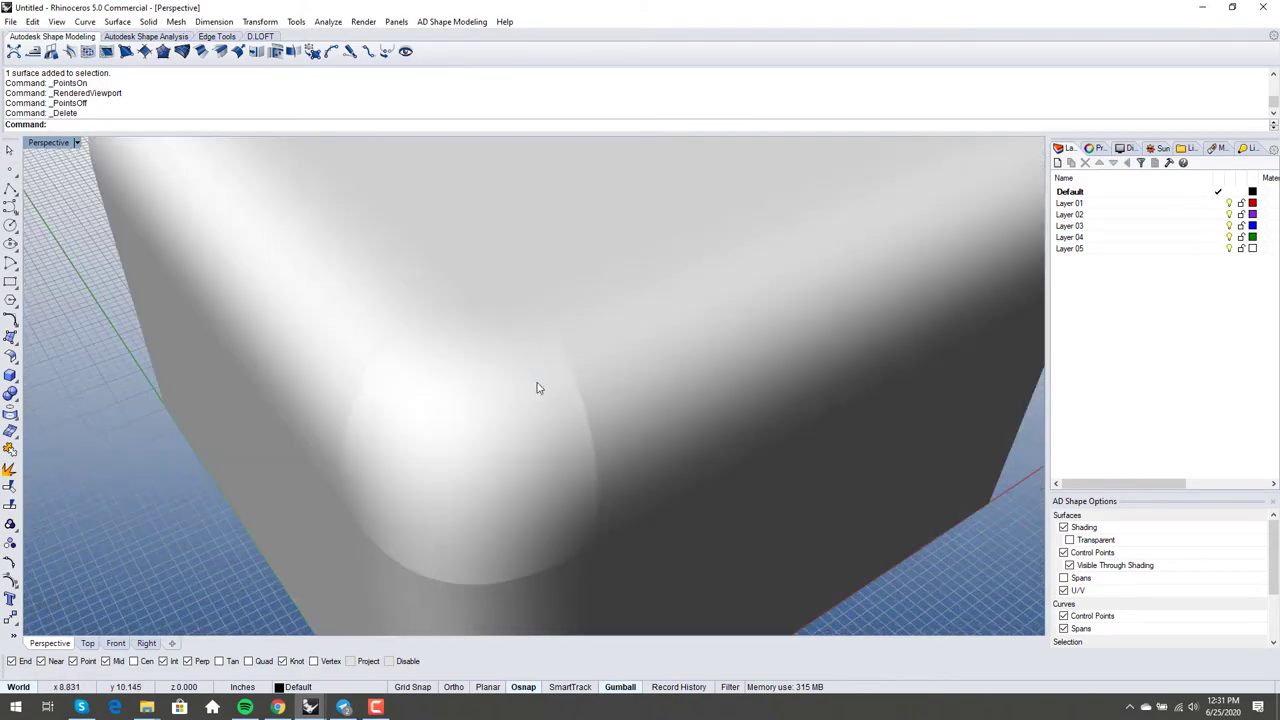
Step: Switch the viewport back to Shaded display and turn on the corner patch's control points
{"action": "middle_click", "coordinate": [530, 384]}
{"action": "left_click", "coordinate": [563, 378]}
{"action": "scroll", "coordinate": [565, 394], "scroll_direction": "down", "scroll_amount": 2}
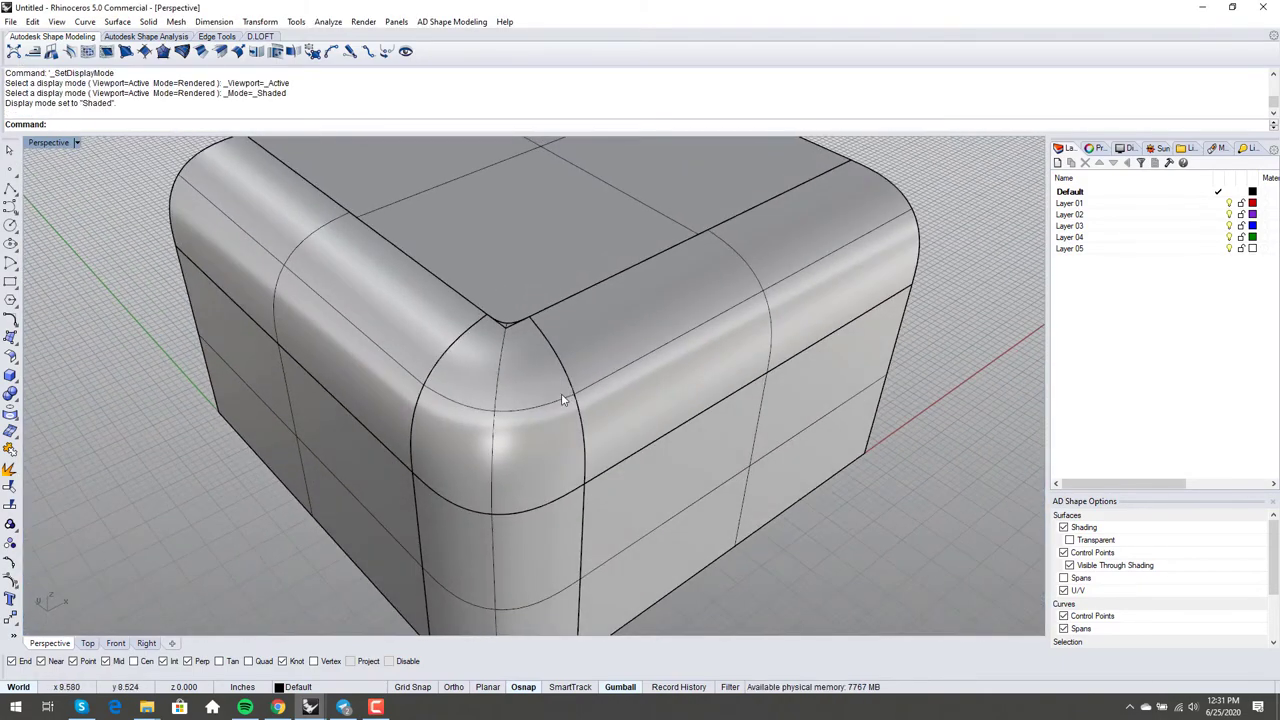
{"action": "left_click", "coordinate": [562, 400]}
{"action": "key", "text": "F10"}
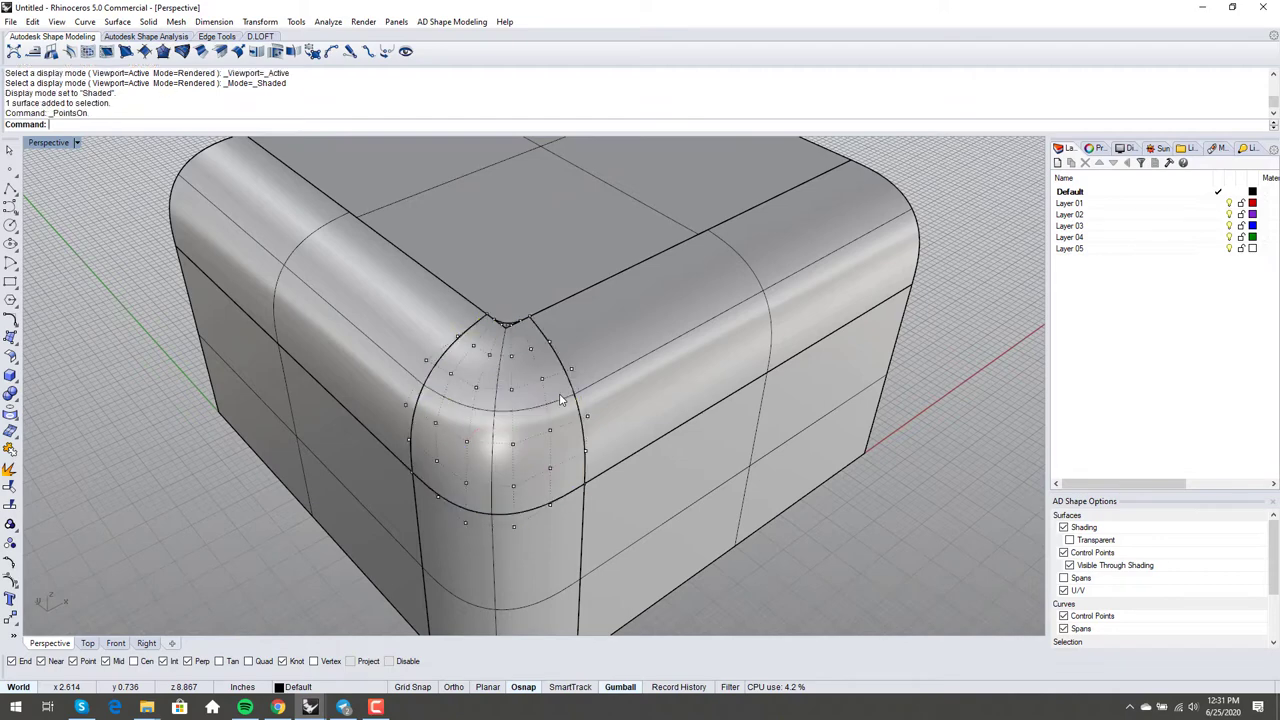
Step: Start a surface match with MultipleMatches, pairing the corner patch's lower edge with the vertical rounded corner's top edge
{"action": "type", "text": "MatchSrf"}
{"action": "key", "text": "Return"}
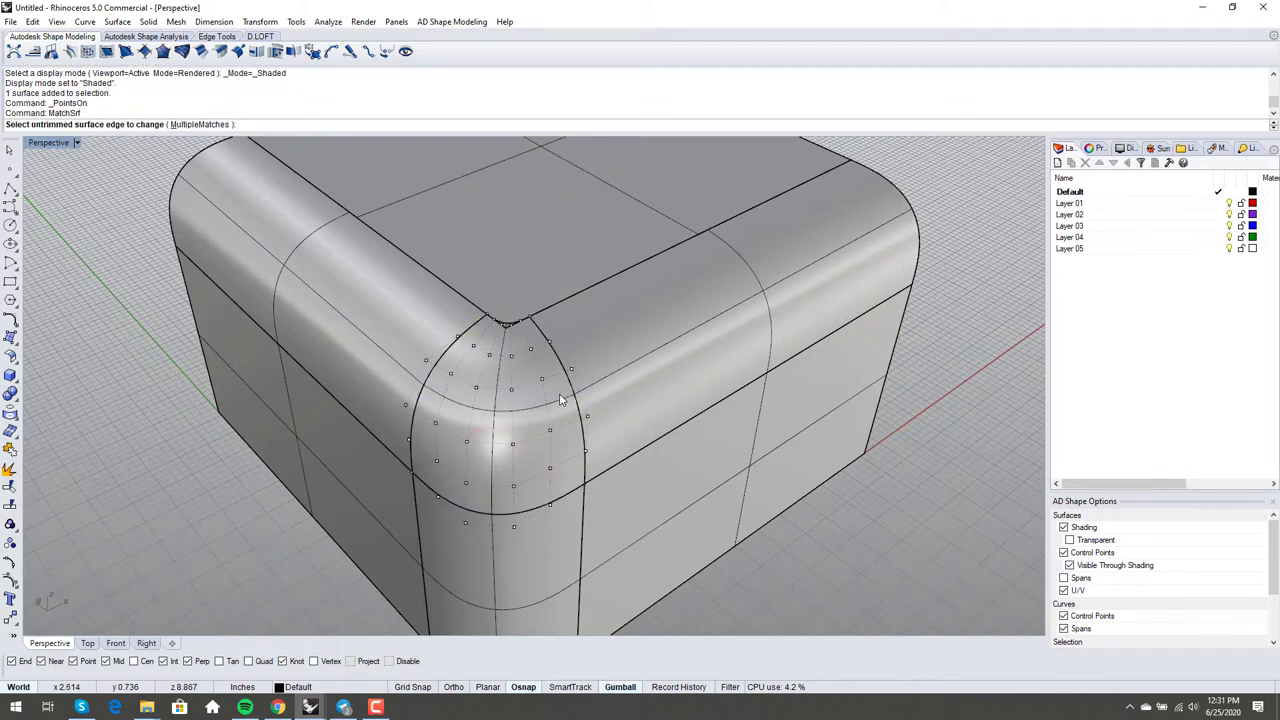
{"action": "left_click", "coordinate": [200, 124]}
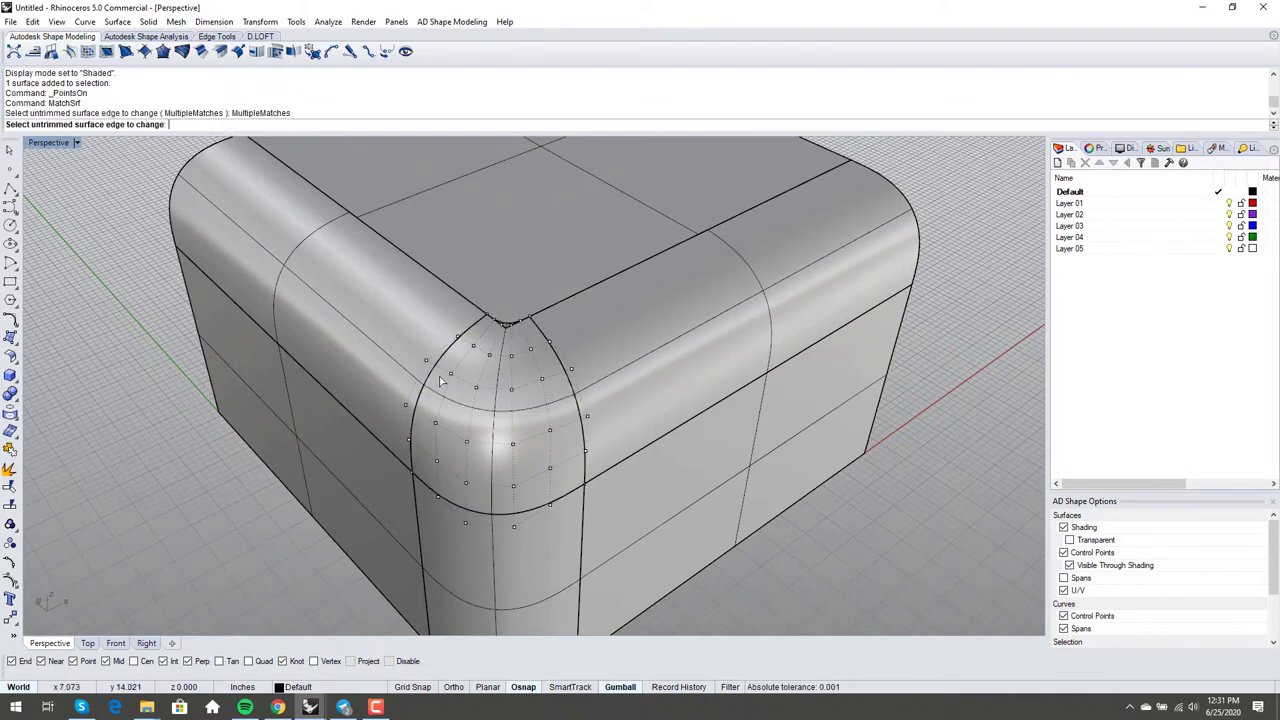
{"action": "left_click", "coordinate": [558, 502]}
{"action": "left_click", "coordinate": [600, 535]}
{"action": "left_click", "coordinate": [566, 500]}
{"action": "key", "text": "Return"}
Step: Add the corner patch's two side edges to the match, pairing each with the adjoining fillet's end edge
{"action": "left_click", "coordinate": [584, 468]}
{"action": "left_click", "coordinate": [584, 468]}
{"action": "key", "text": "Return"}
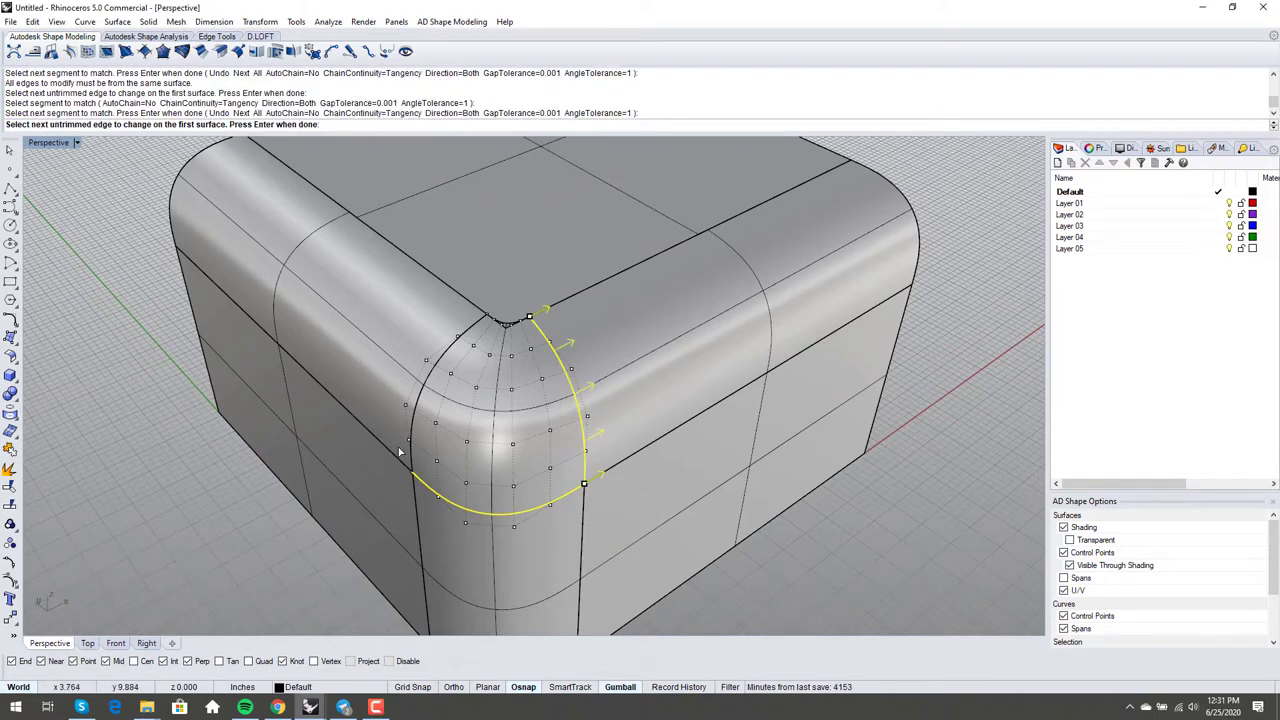
{"action": "left_click", "coordinate": [410, 449]}
{"action": "left_click", "coordinate": [410, 449]}
{"action": "key", "text": "Return"}
{"action": "key", "text": "Return"}
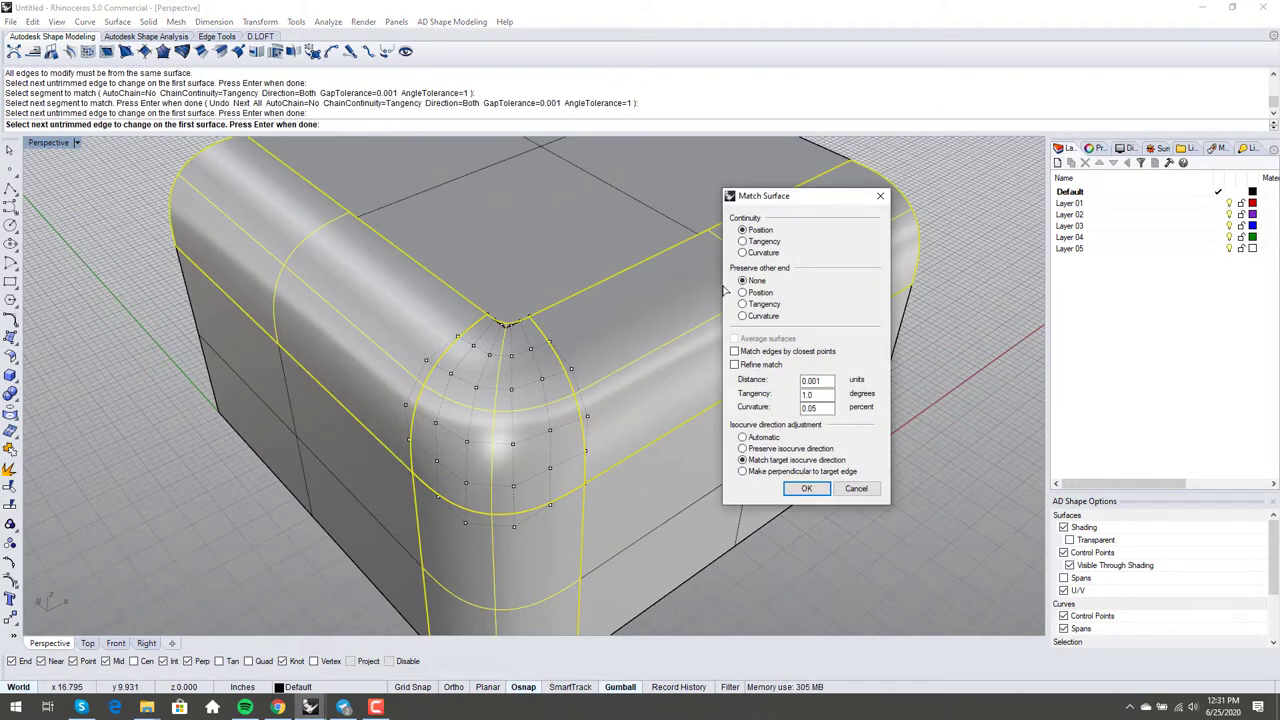
Step: Apply the multiple match with Curvature continuity and the Match target isocurve direction option
{"action": "left_click", "coordinate": [744, 253]}
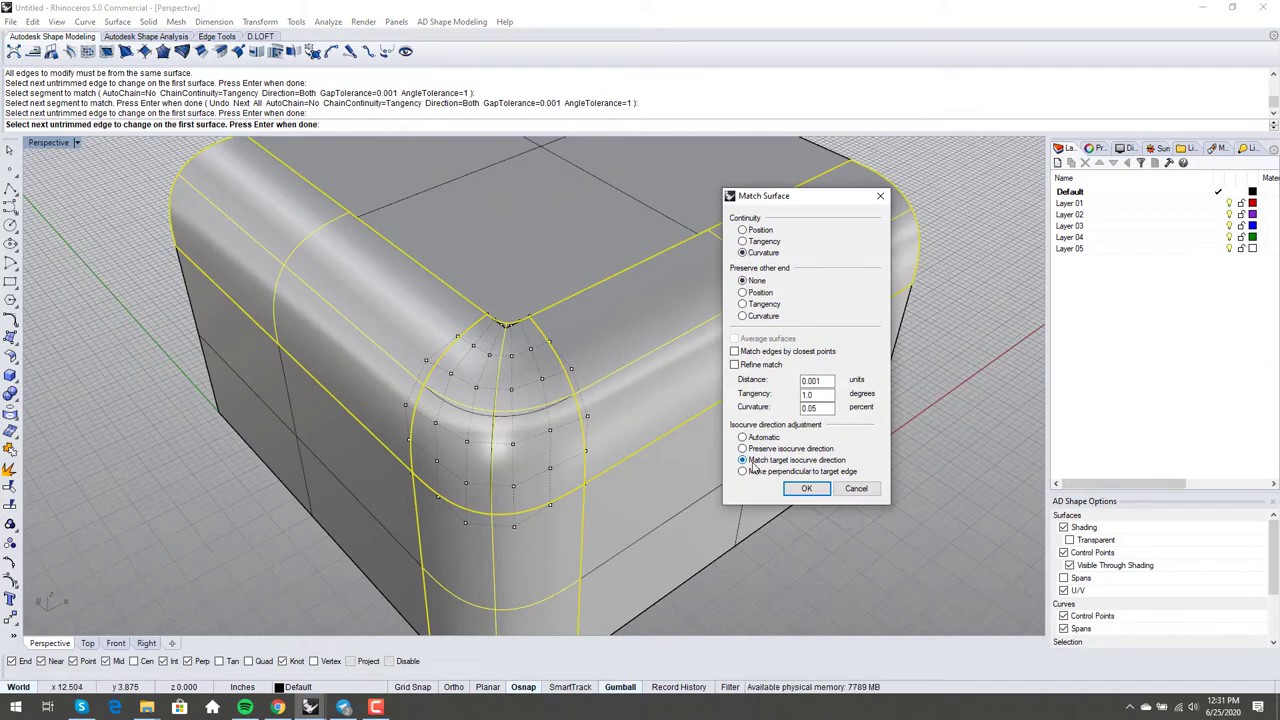
{"action": "right_click_drag", "start_coordinate": [715, 440], "coordinate": [551, 431]}
{"action": "key", "text": "Return"}
Step: Run Global Matching Analysis on the corner patch, the vertical corner and both fillets to check their edge continuity
{"action": "scroll", "coordinate": [492, 390], "scroll_direction": "down", "scroll_amount": 6}
{"action": "key", "text": "F4"}
{"action": "left_click", "coordinate": [504, 484]}
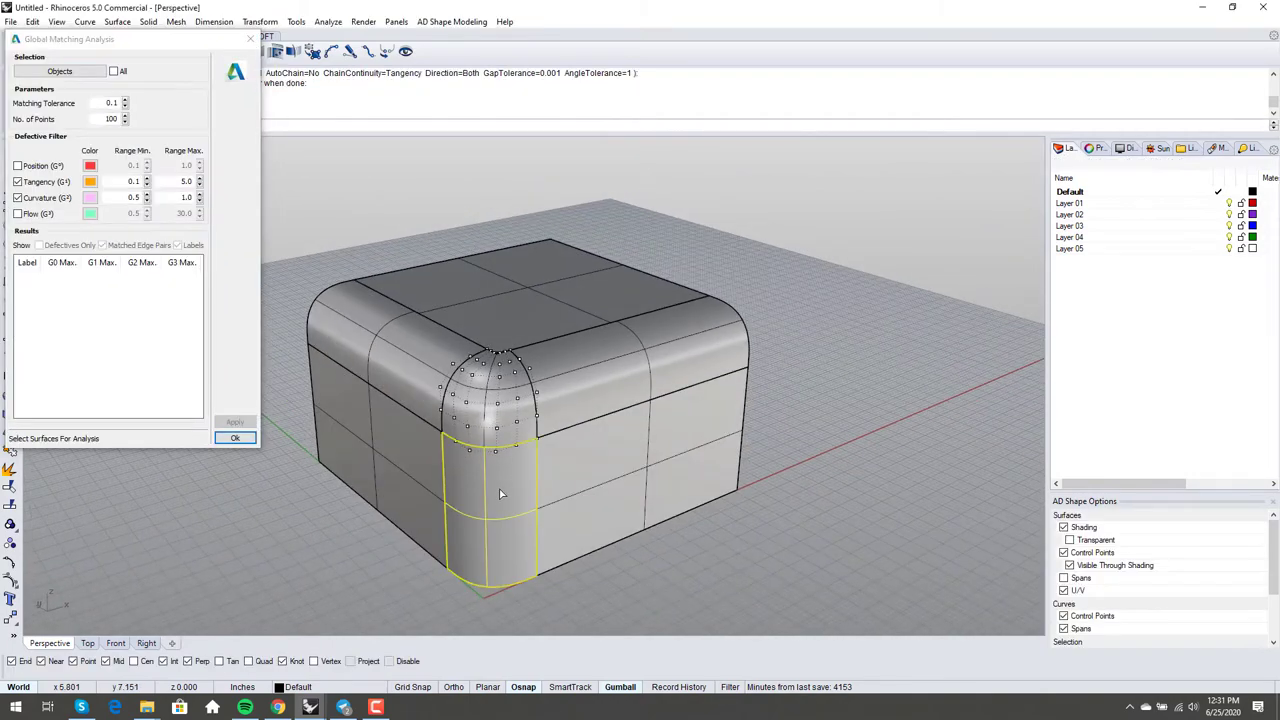
{"action": "left_click", "coordinate": [511, 420]}
{"action": "left_click", "coordinate": [563, 407]}
{"action": "left_click", "coordinate": [420, 375]}
{"action": "key", "text": "Return"}
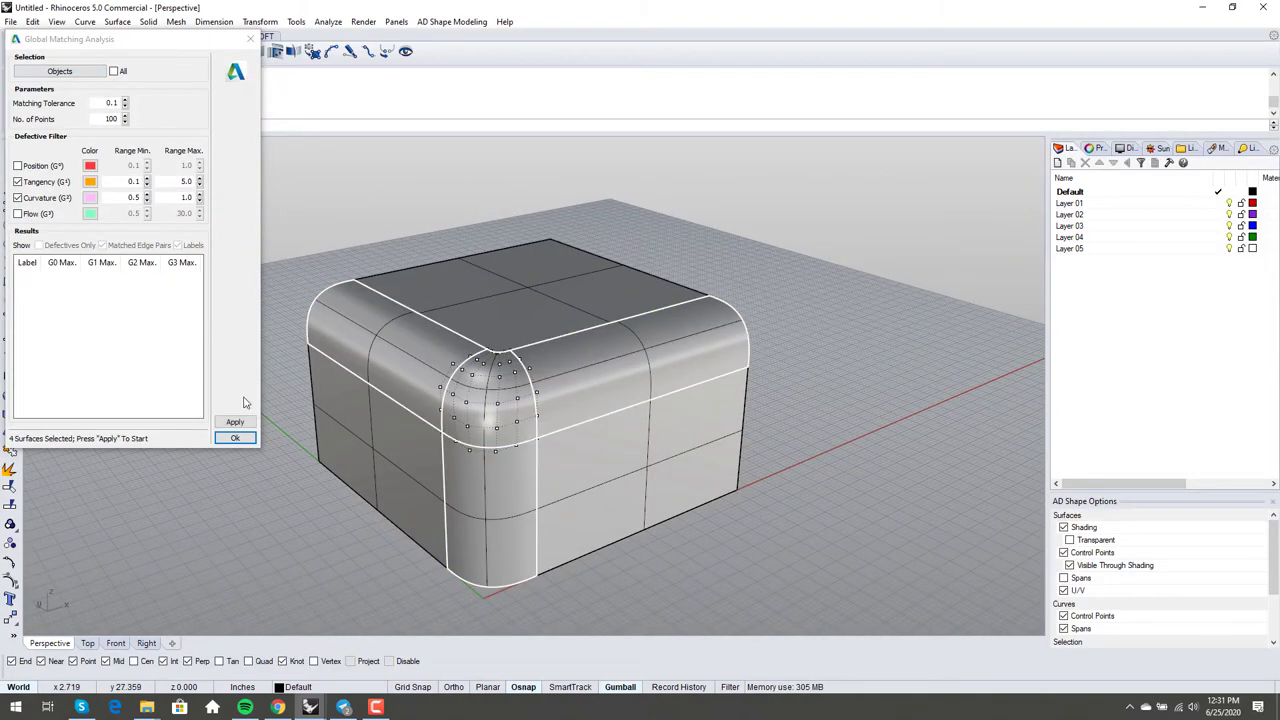
{"action": "left_click", "coordinate": [236, 420]}
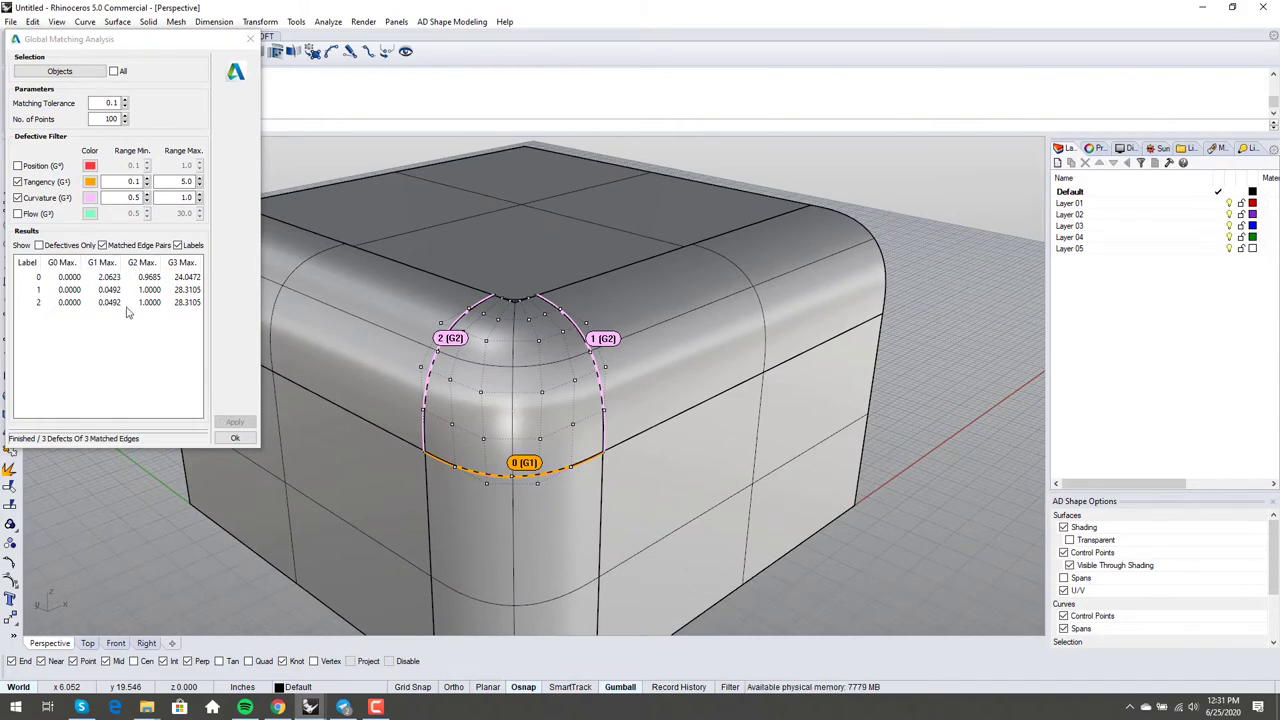
{"action": "left_click", "coordinate": [235, 438]}
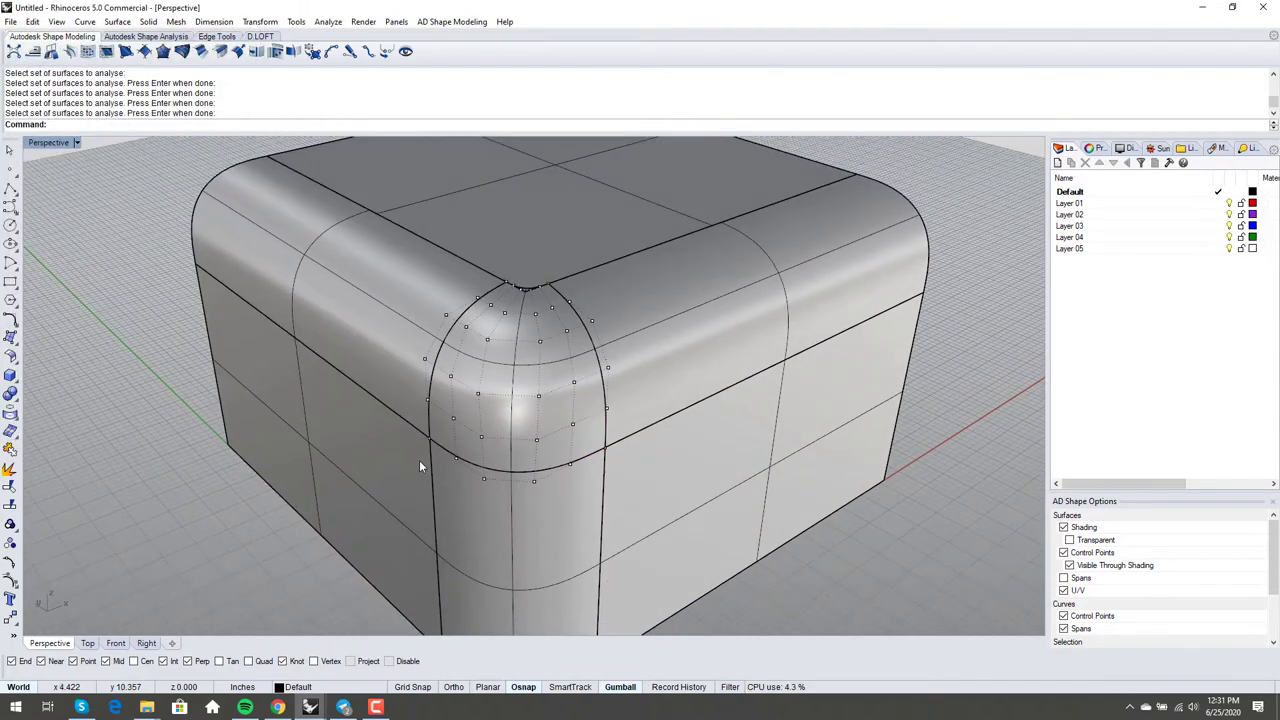
Step: Match the corner patch's lower edge to the vertical rounded corner with Curvature continuity and no preservation of the other end
{"action": "right_click", "coordinate": [419, 461]}
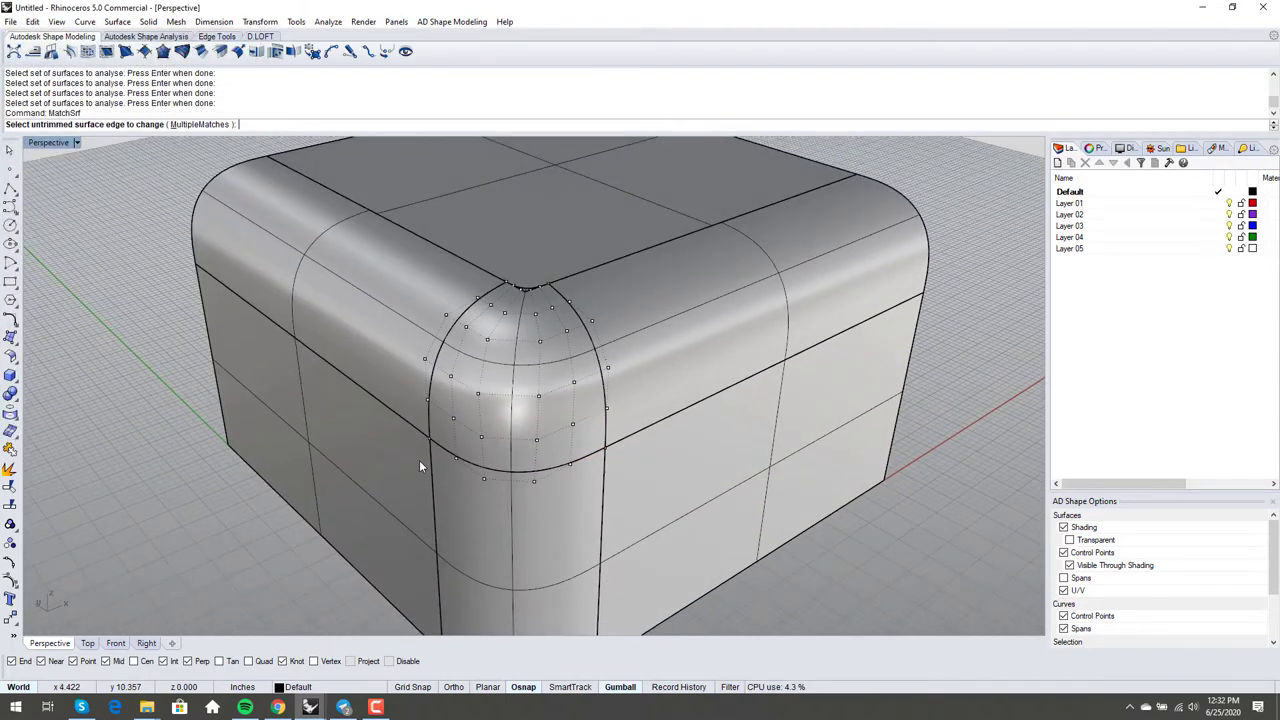
{"action": "left_click", "coordinate": [596, 460]}
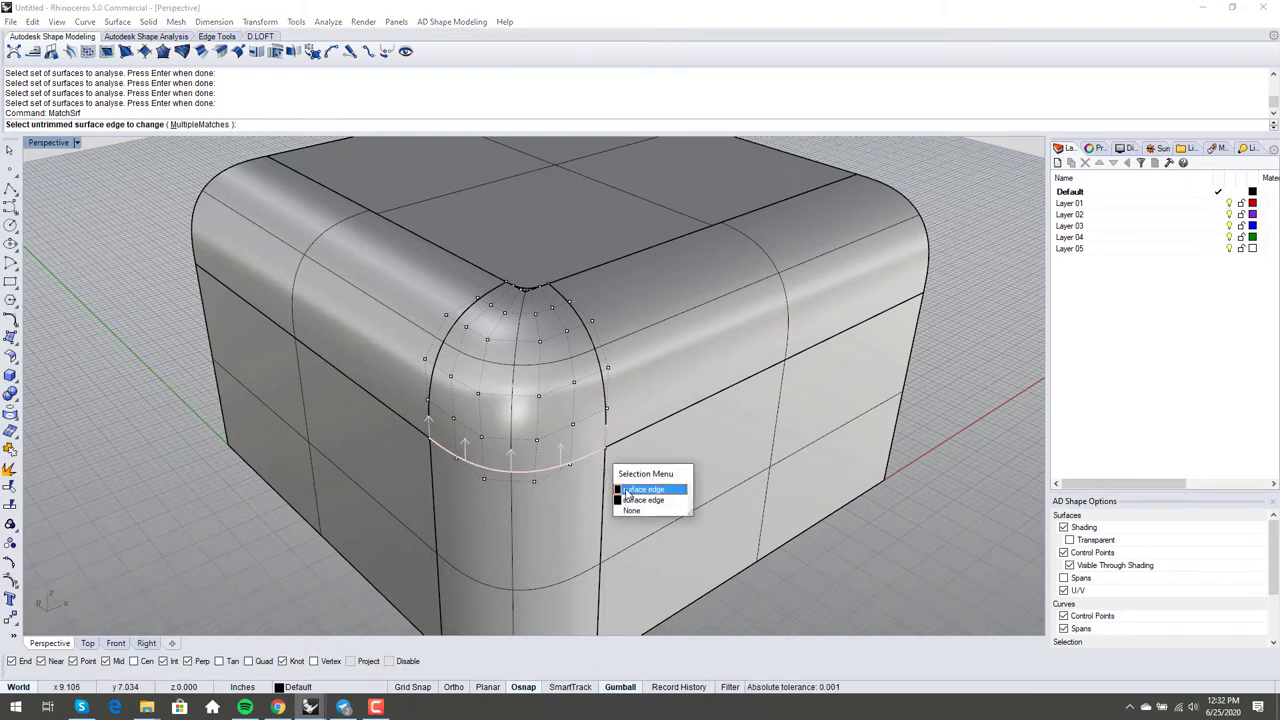
{"action": "left_click", "coordinate": [640, 489]}
{"action": "left_click", "coordinate": [598, 456]}
{"action": "key", "text": "Return"}
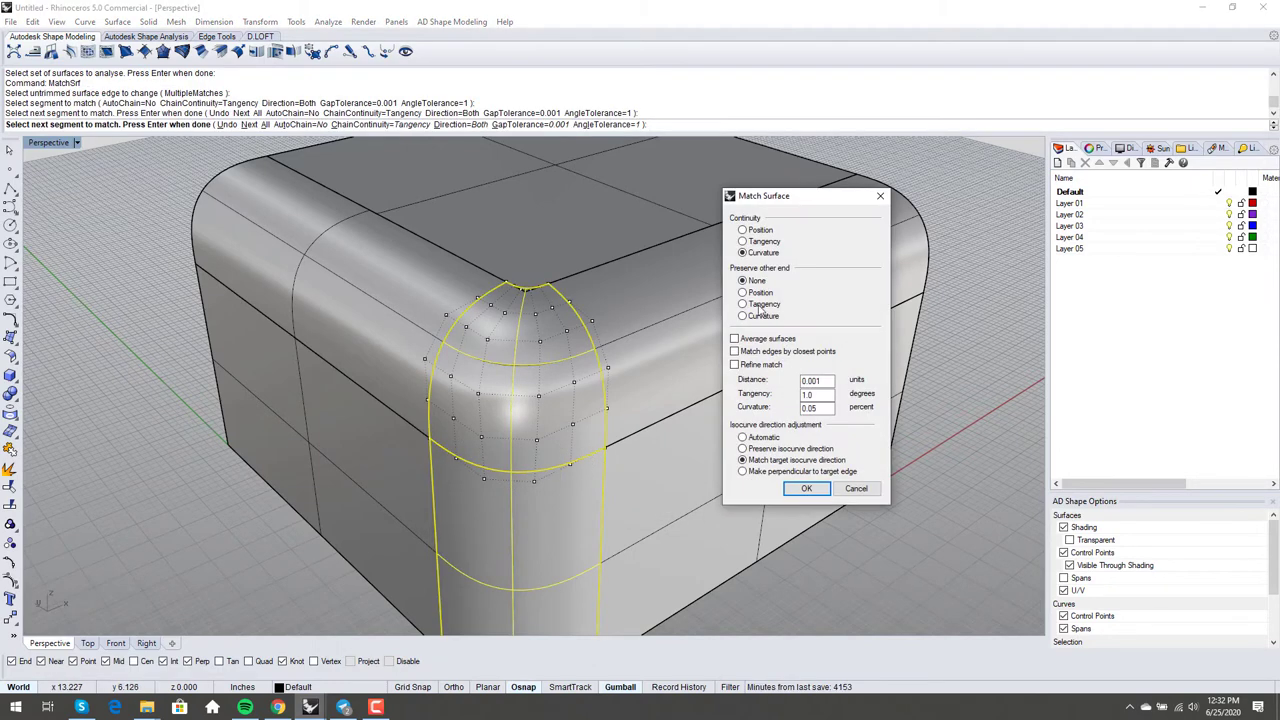
{"action": "key", "text": "Return"}
Step: Match one side edge of the corner patch to the original fillet's end edge
{"action": "right_click_drag", "start_coordinate": [606, 449], "coordinate": [588, 444], "text": "shift"}
{"action": "right_click", "coordinate": [562, 306]}
{"action": "left_click", "coordinate": [566, 300]}
{"action": "left_click", "coordinate": [614, 340]}
{"action": "key", "text": "Return"}
{"action": "key", "text": "Return"}
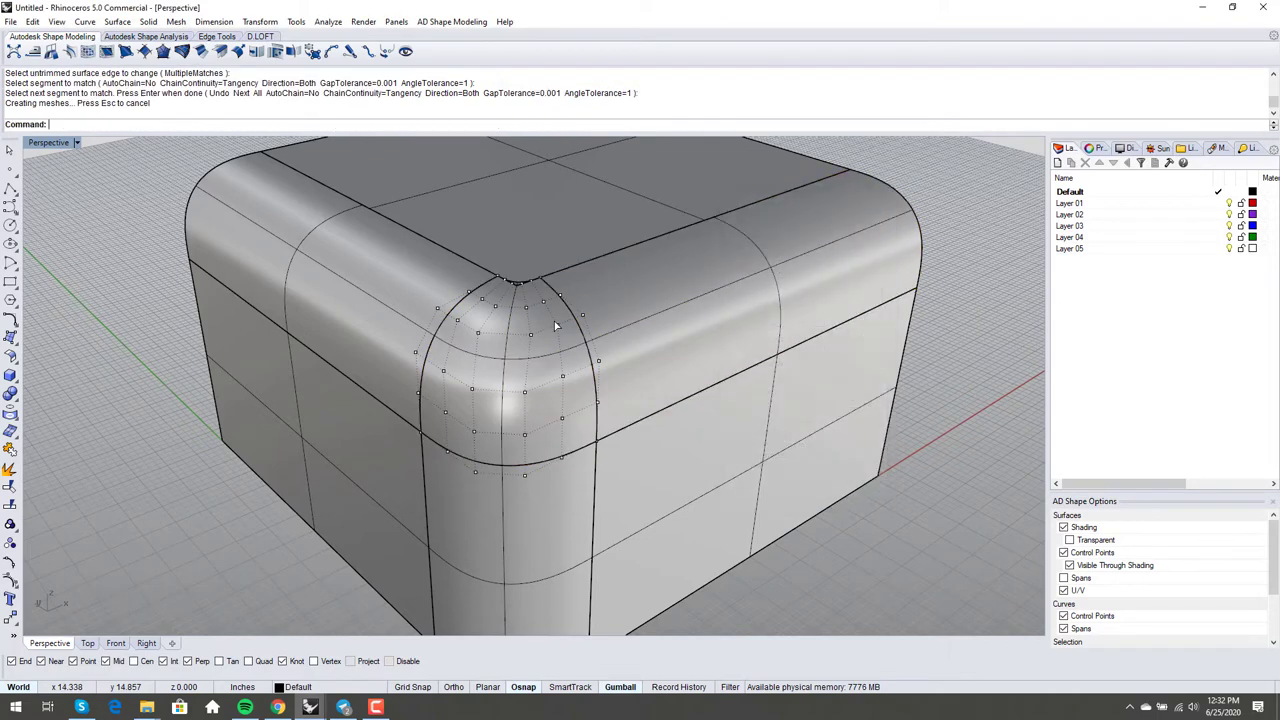
Step: Match the corner patch's other side edge to the end edge of the fillet it adjoins
{"action": "right_click_drag", "start_coordinate": [556, 325], "coordinate": [500, 290]}
{"action": "key", "text": "Return"}
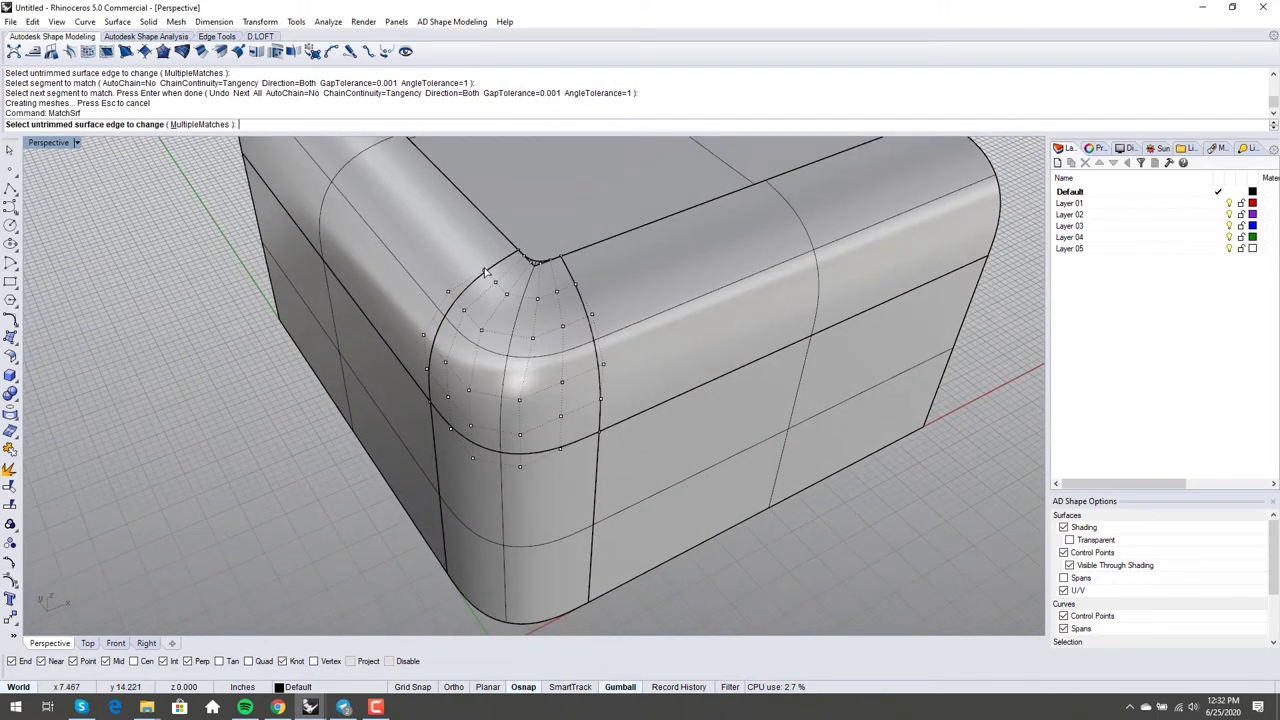
{"action": "left_click", "coordinate": [485, 272]}
{"action": "left_click", "coordinate": [522, 313]}
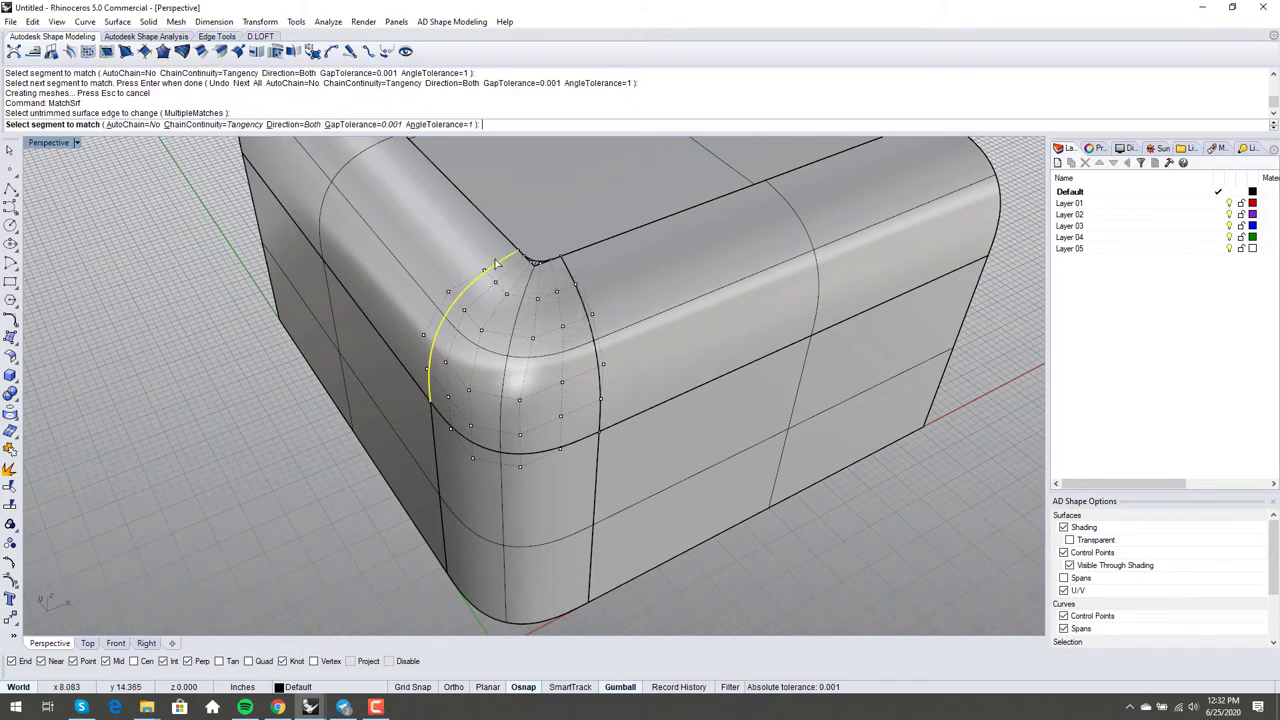
{"action": "left_click", "coordinate": [432, 372]}
{"action": "key", "text": "Return"}
{"action": "right_click_drag", "start_coordinate": [512, 356], "coordinate": [503, 393]}
{"action": "key", "text": "Return"}
Step: Run Global Matching Analysis on the corner patch, both top fillets and the vertical corner to recheck their shared edges
{"action": "key", "text": "F4"}
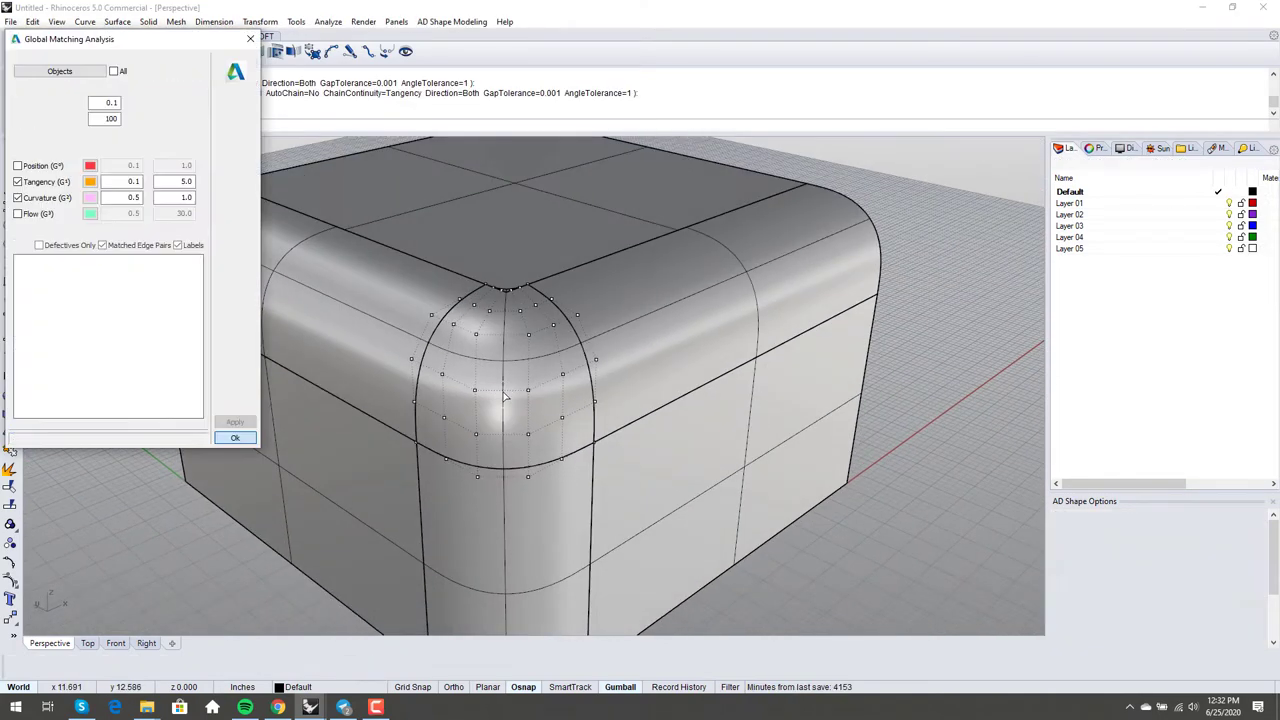
{"action": "left_click", "coordinate": [505, 391]}
{"action": "left_click", "coordinate": [606, 336]}
{"action": "left_click", "coordinate": [404, 323]}
{"action": "left_click", "coordinate": [502, 537]}
{"action": "key", "text": "Return"}
{"action": "left_click", "coordinate": [235, 422]}
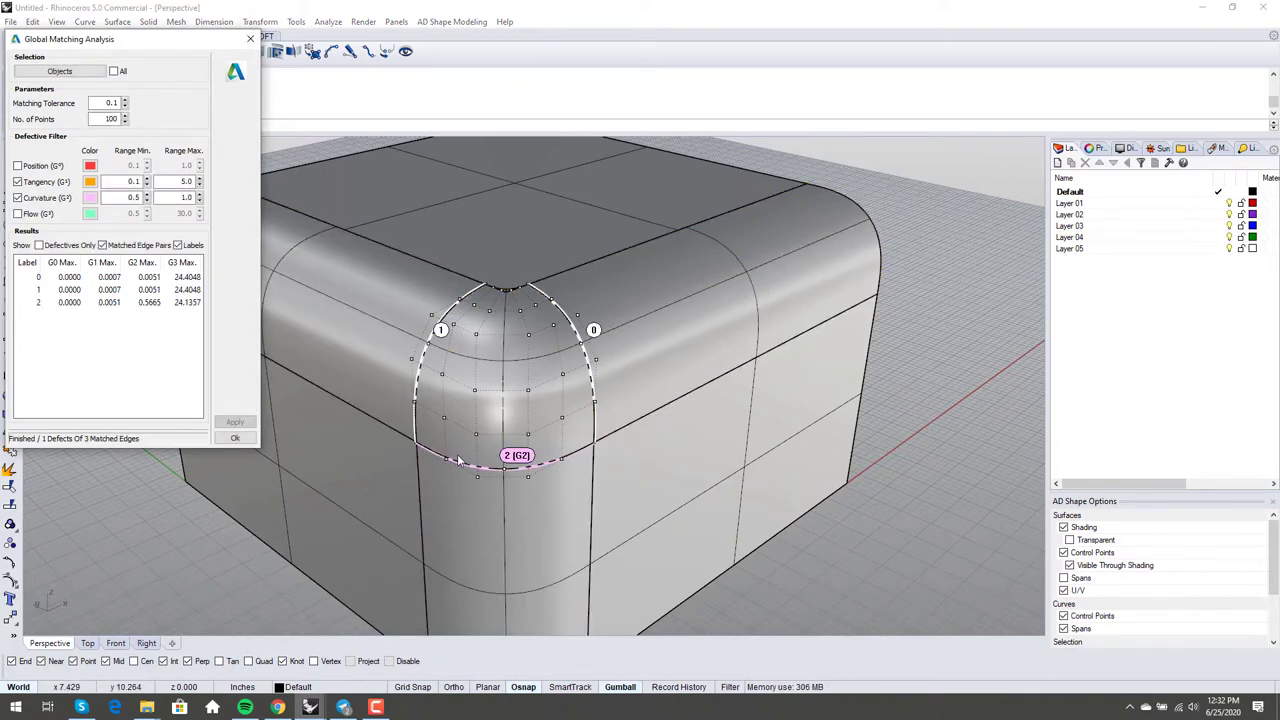
{"action": "right_click_drag", "start_coordinate": [459, 458], "coordinate": [294, 475]}
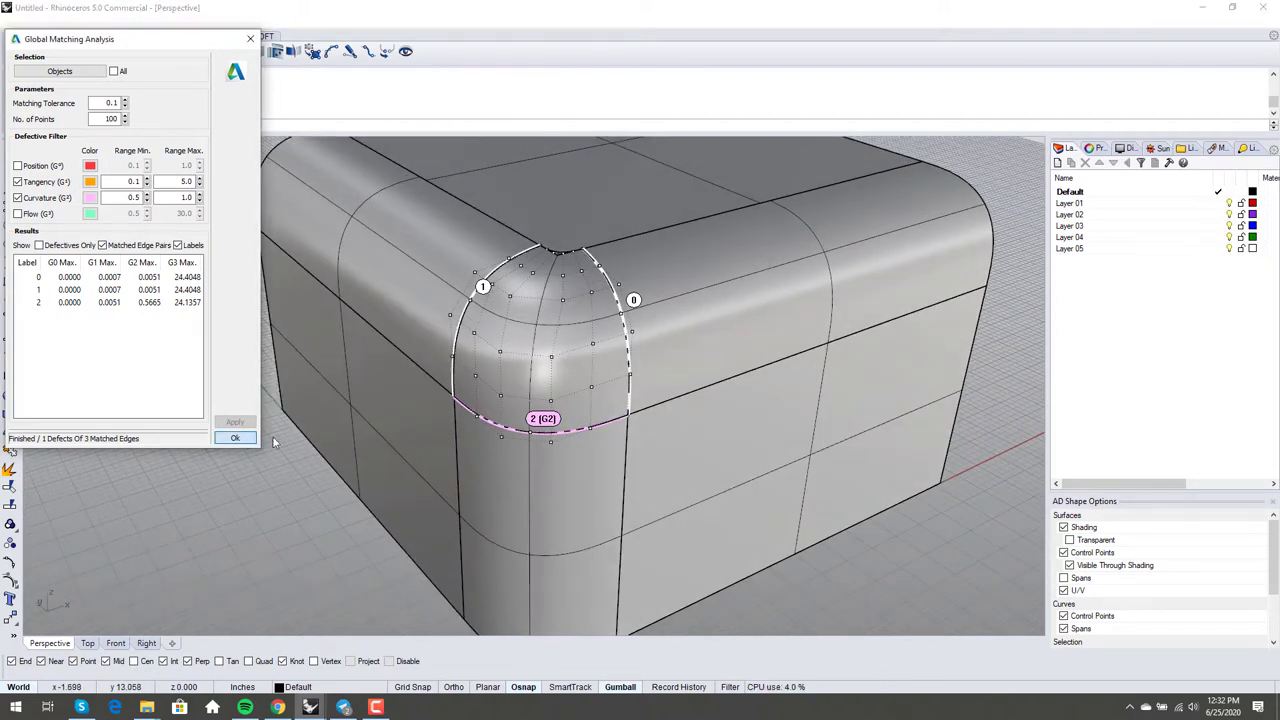
{"action": "left_click", "coordinate": [237, 439]}
Step: Match the corner patch's lower edge to the vertical rounded corner with Curvature continuity, Preserve other end None and Match target isocurve direction
{"action": "type", "text": "MatchSrf"}
{"action": "key", "text": "Return"}
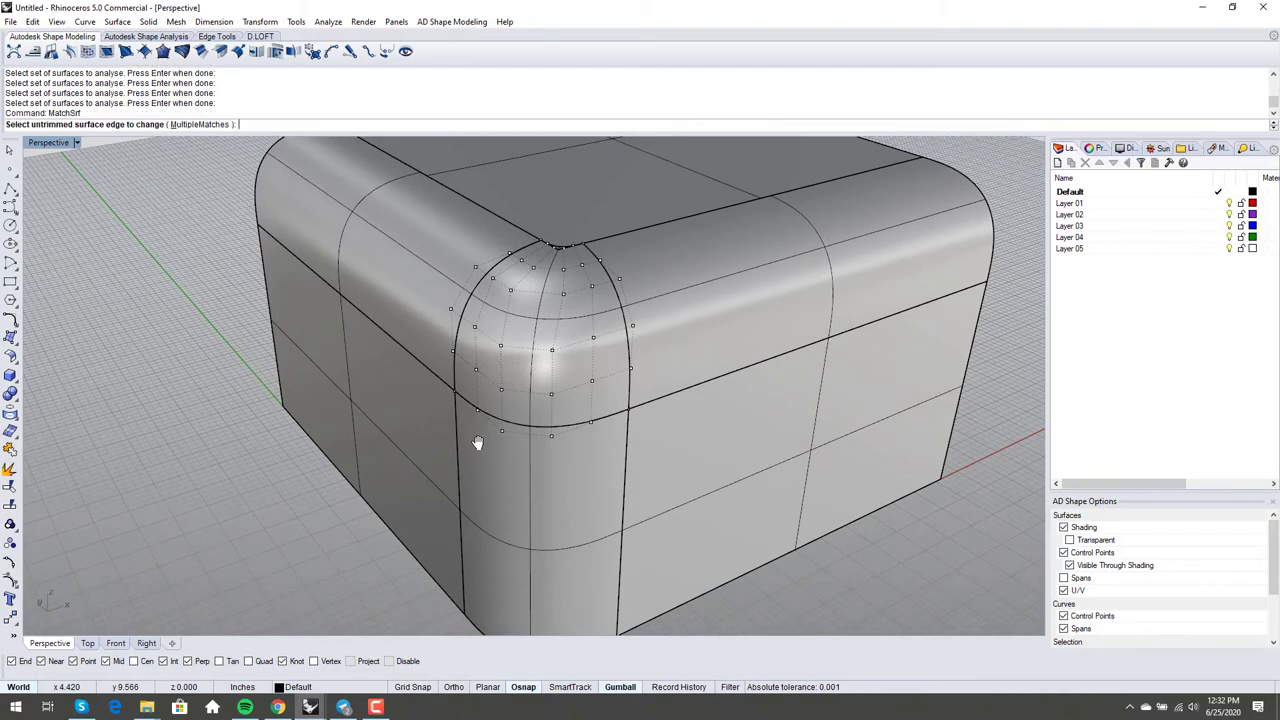
{"action": "left_click", "coordinate": [576, 430]}
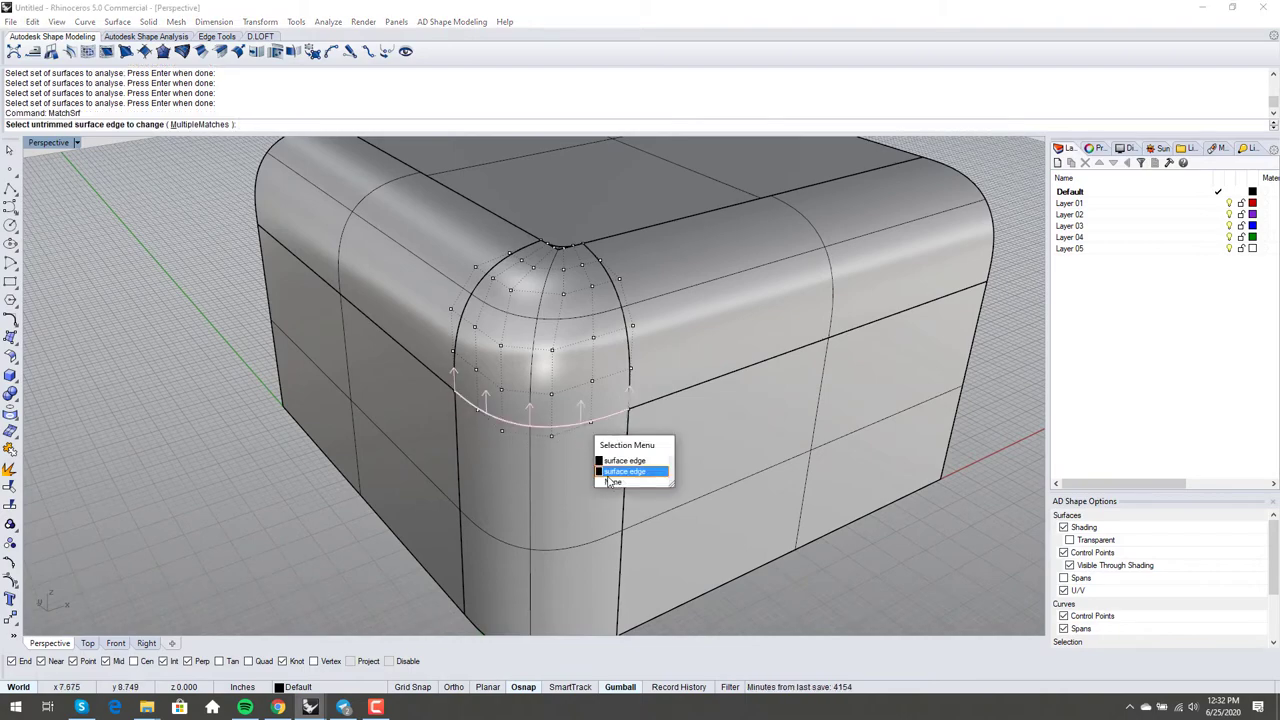
{"action": "left_click", "coordinate": [612, 463]}
{"action": "left_click", "coordinate": [594, 421]}
{"action": "key", "text": "Return"}
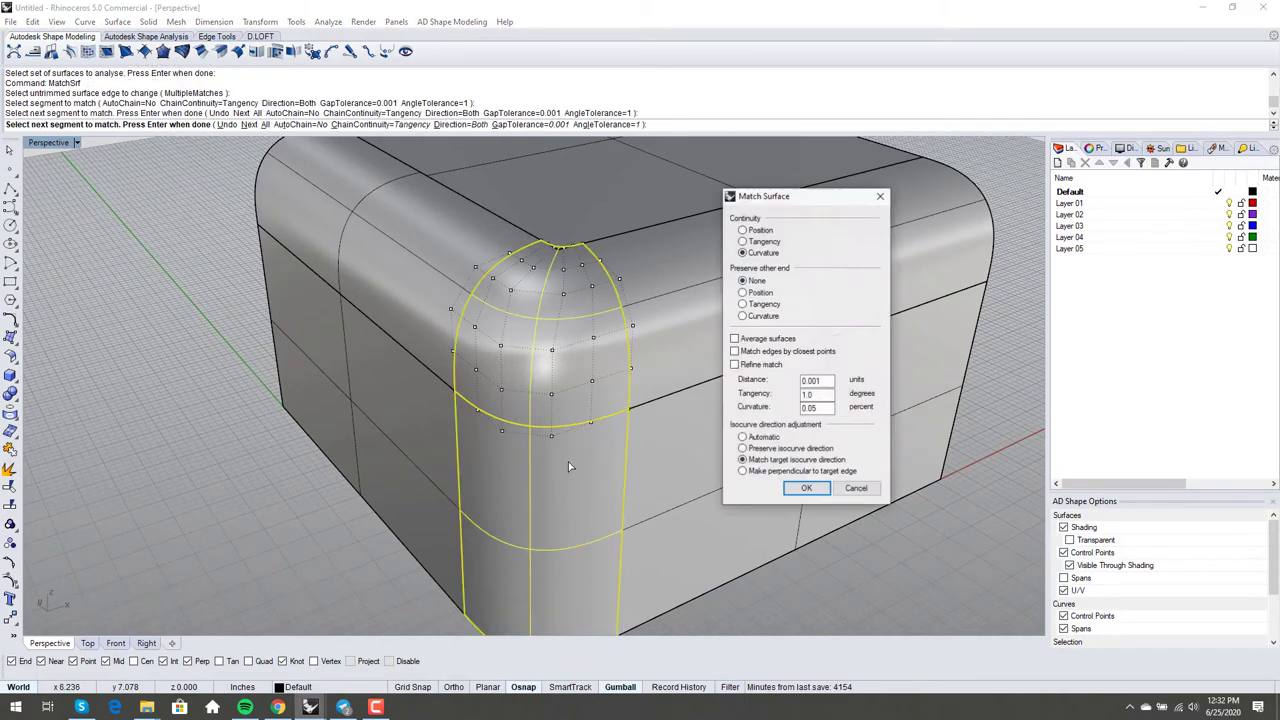
{"action": "mouse_move", "coordinate": [568, 461]}
{"action": "right_mouse_down"}
{"action": "mouse_move", "coordinate": [583, 451]}
{"action": "mouse_move", "coordinate": [562, 472]}
{"action": "right_mouse_up"}
{"action": "scroll", "coordinate": [583, 451], "scroll_direction": "down", "scroll_amount": 3}
{"action": "key", "text": "Return"}
Step: Run Global Matching Analysis again on the patch, vertical corner and both fillets, and examine the patch's edges and control-point layout up close
{"action": "key", "text": "F4"}
{"action": "left_click", "coordinate": [570, 464]}
{"action": "left_click", "coordinate": [597, 392]}
{"action": "left_click", "coordinate": [652, 335]}
{"action": "left_click", "coordinate": [507, 312]}
{"action": "key", "text": "Return"}
{"action": "left_click", "coordinate": [234, 421]}
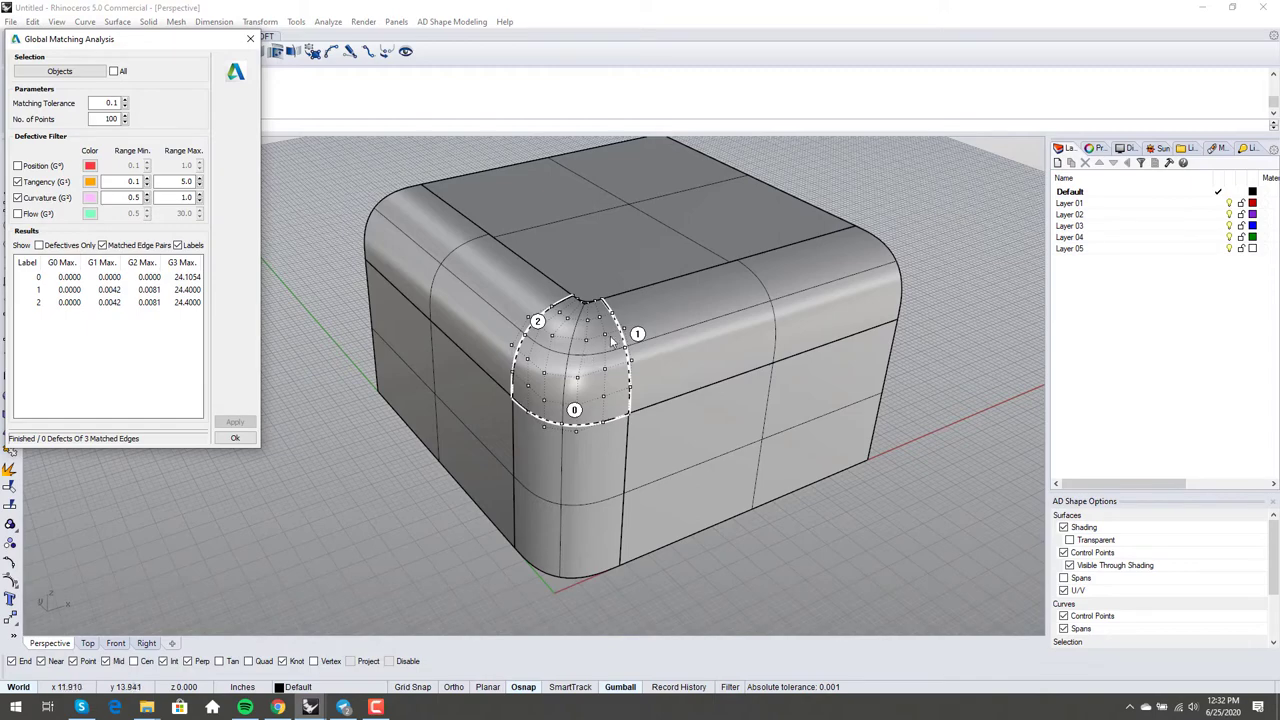
{"action": "scroll", "coordinate": [613, 332], "scroll_direction": "up", "scroll_amount": 7}
{"action": "mouse_move", "coordinate": [591, 354]}
{"action": "right_mouse_down"}
{"action": "mouse_move", "coordinate": [577, 422]}
{"action": "mouse_move", "coordinate": [608, 342]}
{"action": "mouse_move", "coordinate": [691, 300]}
{"action": "mouse_move", "coordinate": [615, 317]}
{"action": "mouse_move", "coordinate": [603, 354]}
{"action": "mouse_move", "coordinate": [583, 361]}
{"action": "right_mouse_up"}
{"action": "scroll", "coordinate": [557, 380], "scroll_direction": "up", "scroll_amount": 3}
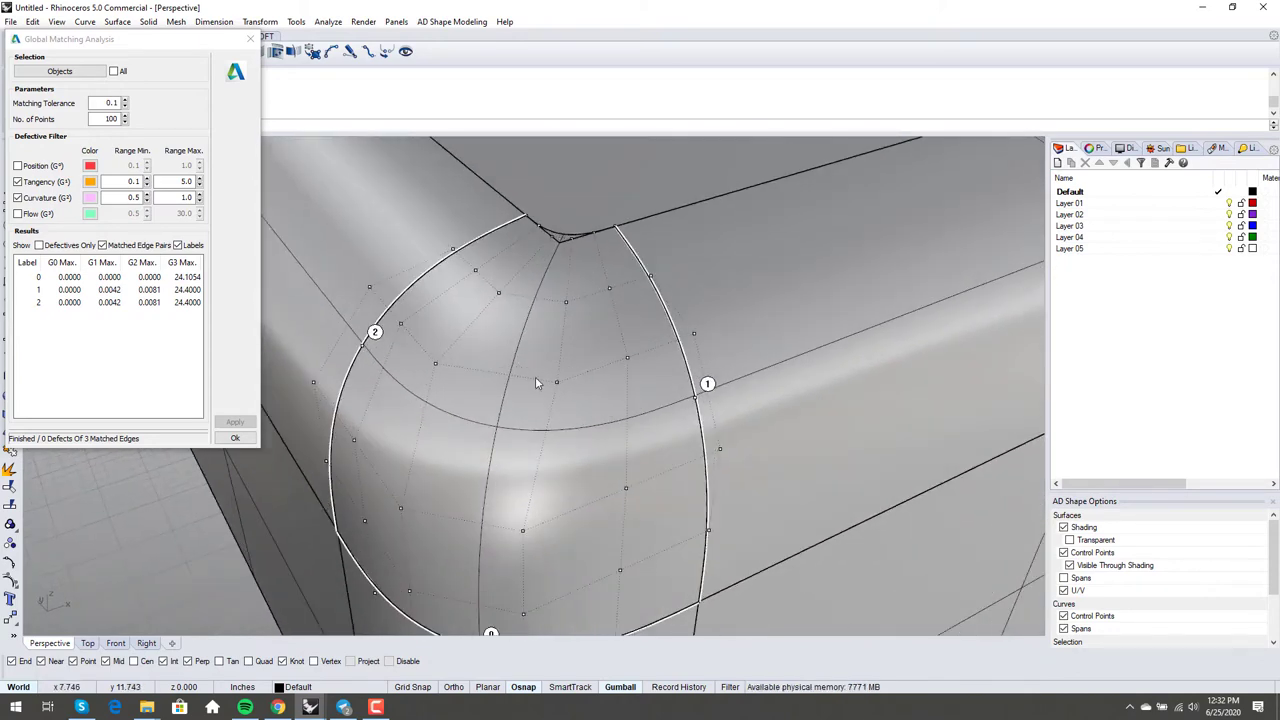
{"action": "scroll", "coordinate": [536, 383], "scroll_direction": "down", "scroll_amount": 3}
{"action": "right_click_drag", "start_coordinate": [545, 358], "coordinate": [480, 372]}
{"action": "scroll", "coordinate": [482, 348], "scroll_direction": "up", "scroll_amount": 2}
{"action": "left_click", "coordinate": [235, 438]}
Step: Nudge the corner patch's two middle interior control points slightly outward, one along X and the other along Y
{"action": "right_click_drag", "start_coordinate": [250, 440], "coordinate": [511, 430]}
{"action": "left_click", "coordinate": [521, 440]}
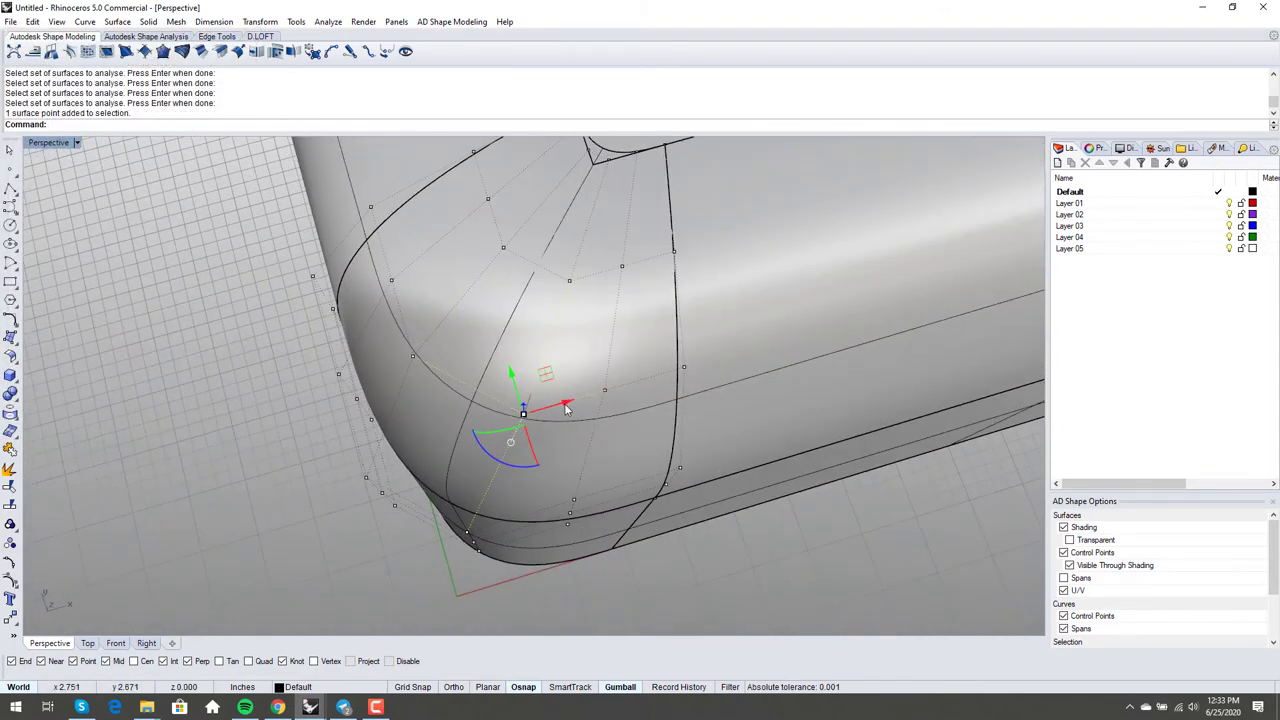
{"action": "left_click_drag", "start_coordinate": [565, 406], "coordinate": [551, 408]}
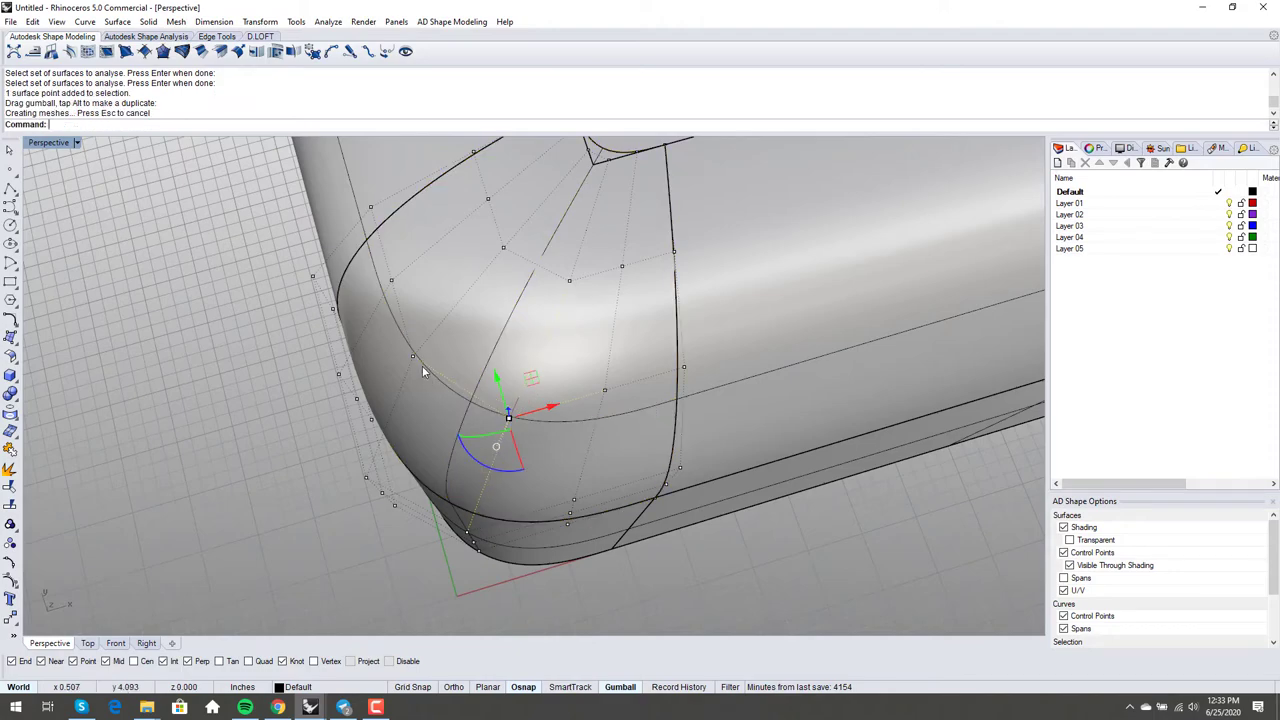
{"action": "left_click", "coordinate": [416, 364]}
{"action": "right_click_drag", "start_coordinate": [414, 363], "coordinate": [562, 387]}
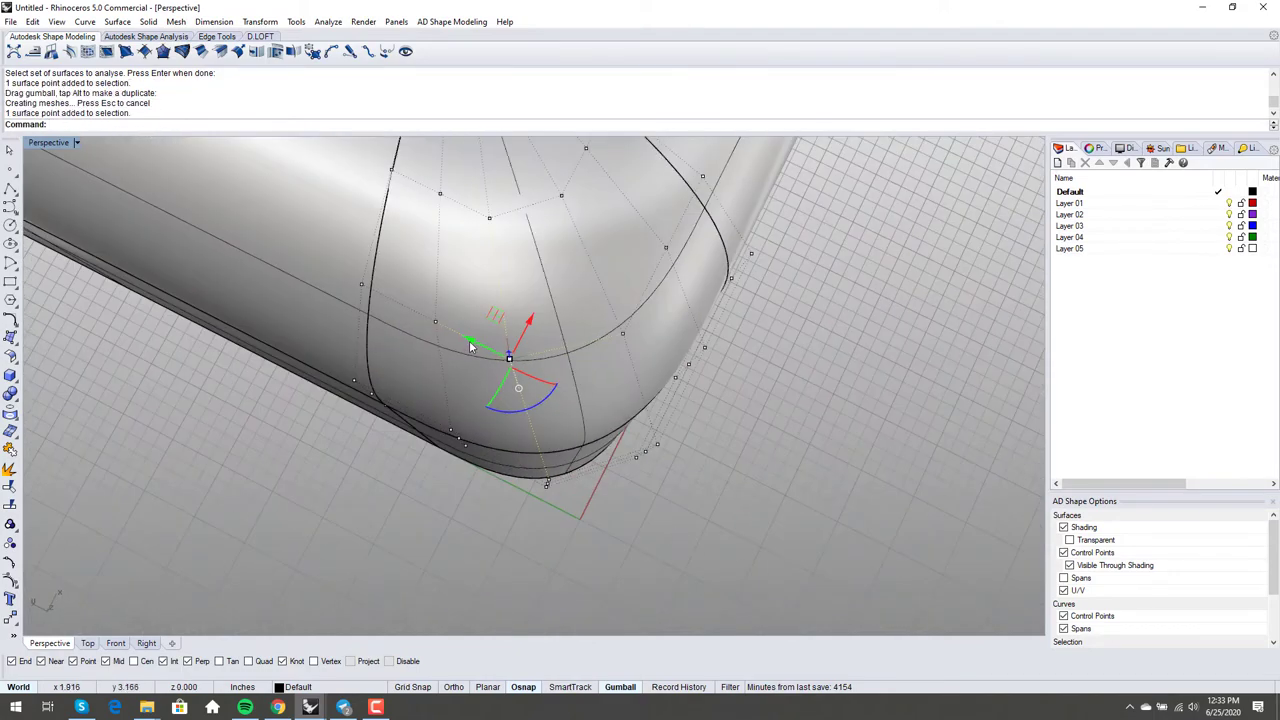
{"action": "left_click_drag", "start_coordinate": [471, 345], "coordinate": [488, 348]}
{"action": "right_click_drag", "start_coordinate": [541, 470], "coordinate": [494, 434]}
{"action": "left_click", "coordinate": [532, 388]}
{"action": "scroll", "coordinate": [525, 280], "scroll_direction": "down", "scroll_amount": 4}
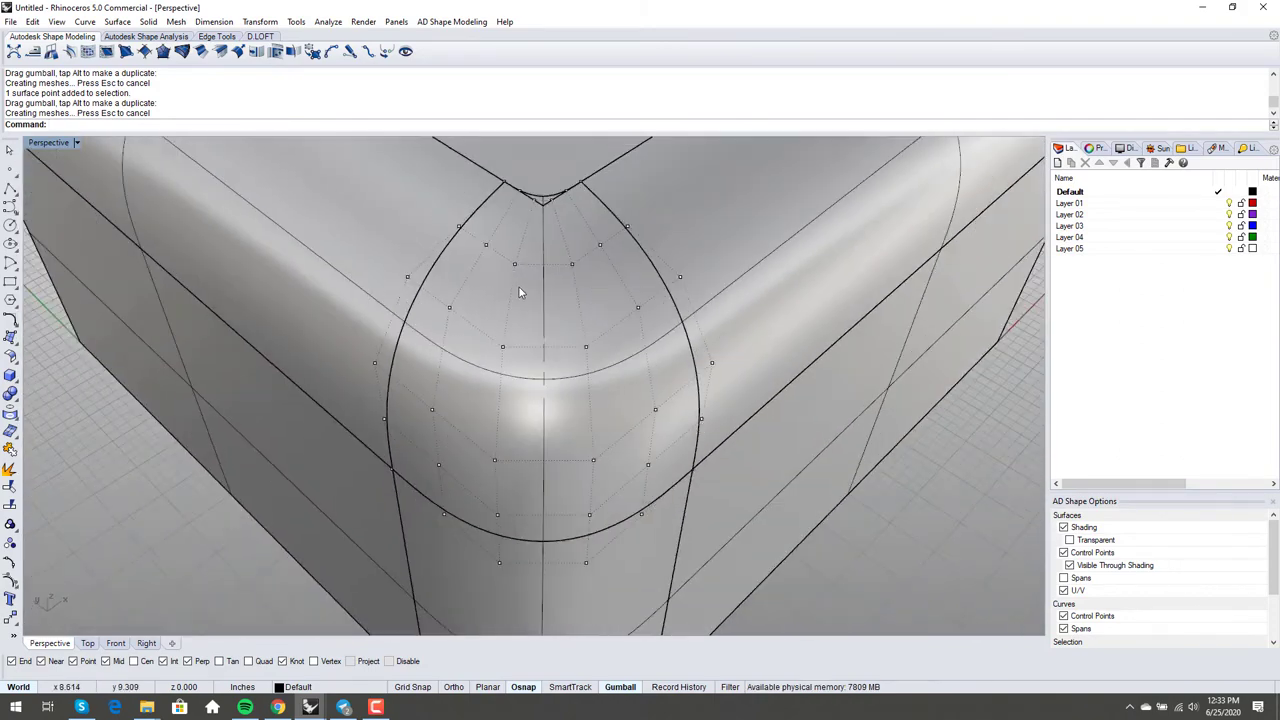
Step: Shift the pair of interior control points nearer the patch's top slightly outward, mirroring the adjustment on both sides of the centre line
{"action": "right_click_drag", "start_coordinate": [520, 286], "coordinate": [503, 349]}
{"action": "scroll", "coordinate": [505, 330], "scroll_direction": "up", "scroll_amount": 4}
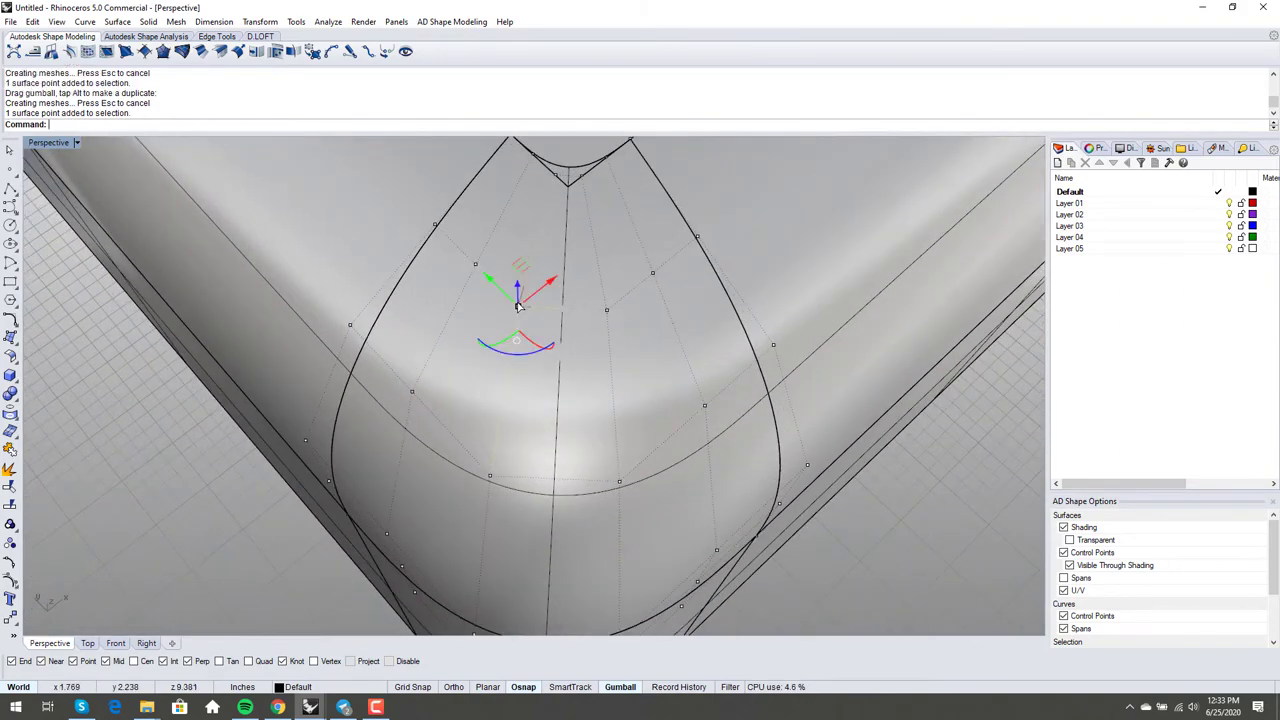
{"action": "left_click", "coordinate": [517, 308]}
{"action": "scroll", "coordinate": [517, 308], "scroll_direction": "up", "scroll_amount": 3}
{"action": "right_click_drag", "start_coordinate": [494, 326], "coordinate": [571, 363]}
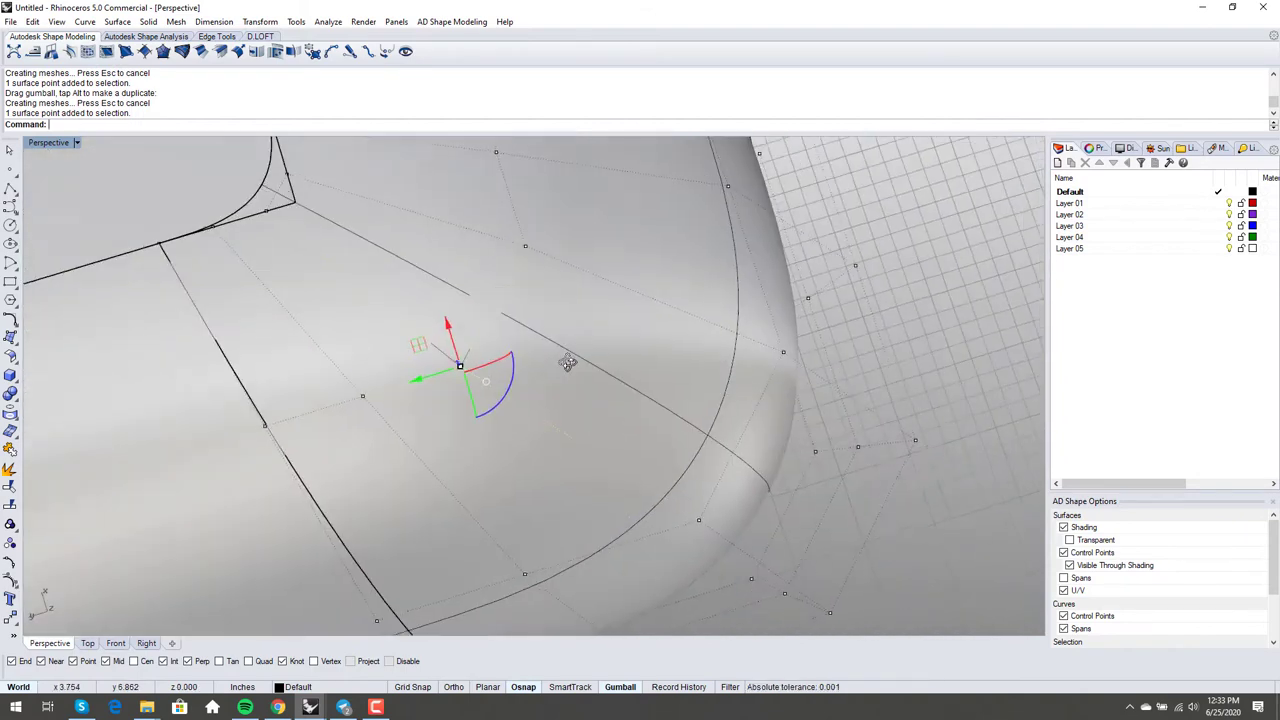
{"action": "left_click_drag", "start_coordinate": [419, 383], "coordinate": [428, 382]}
{"action": "left_click", "coordinate": [523, 246]}
{"action": "right_click_drag", "start_coordinate": [523, 246], "coordinate": [595, 400]}
{"action": "left_click_drag", "start_coordinate": [593, 381], "coordinate": [584, 380]}
{"action": "scroll", "coordinate": [457, 332], "scroll_direction": "down", "scroll_amount": 5}
{"action": "left_click", "coordinate": [454, 420]}
{"action": "scroll", "coordinate": [454, 430], "scroll_direction": "down", "scroll_amount": 3}
Step: Copy the front top fillet along X so the duplicate sits clear of the box
{"action": "right_click_drag", "start_coordinate": [454, 434], "coordinate": [534, 391]}
{"action": "scroll", "coordinate": [467, 346], "scroll_direction": "down", "scroll_amount": 3}
{"action": "left_click", "coordinate": [489, 380]}
{"action": "mouse_move", "coordinate": [449, 389]}
{"action": "right_mouse_down"}
{"action": "mouse_move", "coordinate": [495, 386]}
{"action": "mouse_move", "coordinate": [448, 408]}
{"action": "right_mouse_up"}
{"action": "scroll", "coordinate": [460, 408], "scroll_direction": "down", "scroll_amount": 4}
{"action": "right_click_drag", "start_coordinate": [560, 436], "coordinate": [470, 482], "text": "shift"}
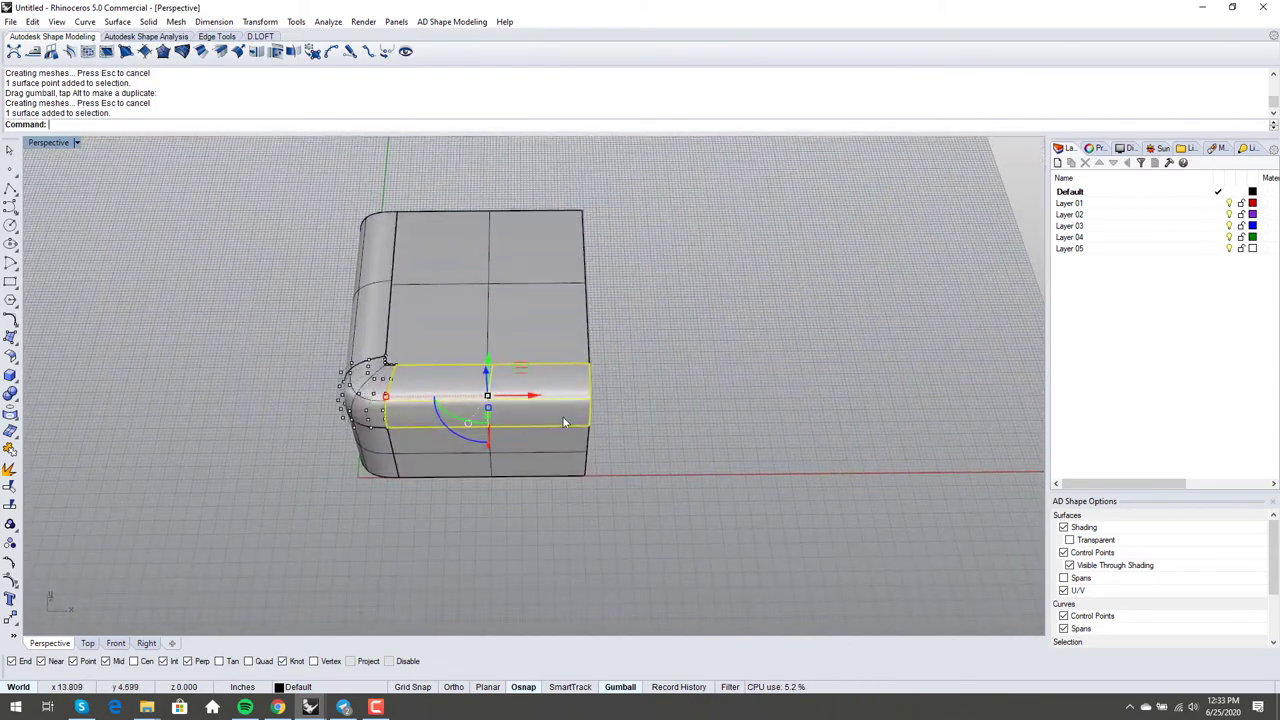
{"action": "left_click_drag", "start_coordinate": [538, 400], "coordinate": [827, 399]}
{"action": "left_click", "coordinate": [757, 486]}
Step: Rebuild the copied fillet with a very dense control-point grid and display its control points
{"action": "scroll", "coordinate": [766, 421], "scroll_direction": "up", "scroll_amount": 4}
{"action": "left_click", "coordinate": [781, 402]}
{"action": "type", "text": "Rebuild"}
{"action": "key", "text": "Return"}
{"action": "key", "text": "Return"}
{"action": "key", "text": "Return"}
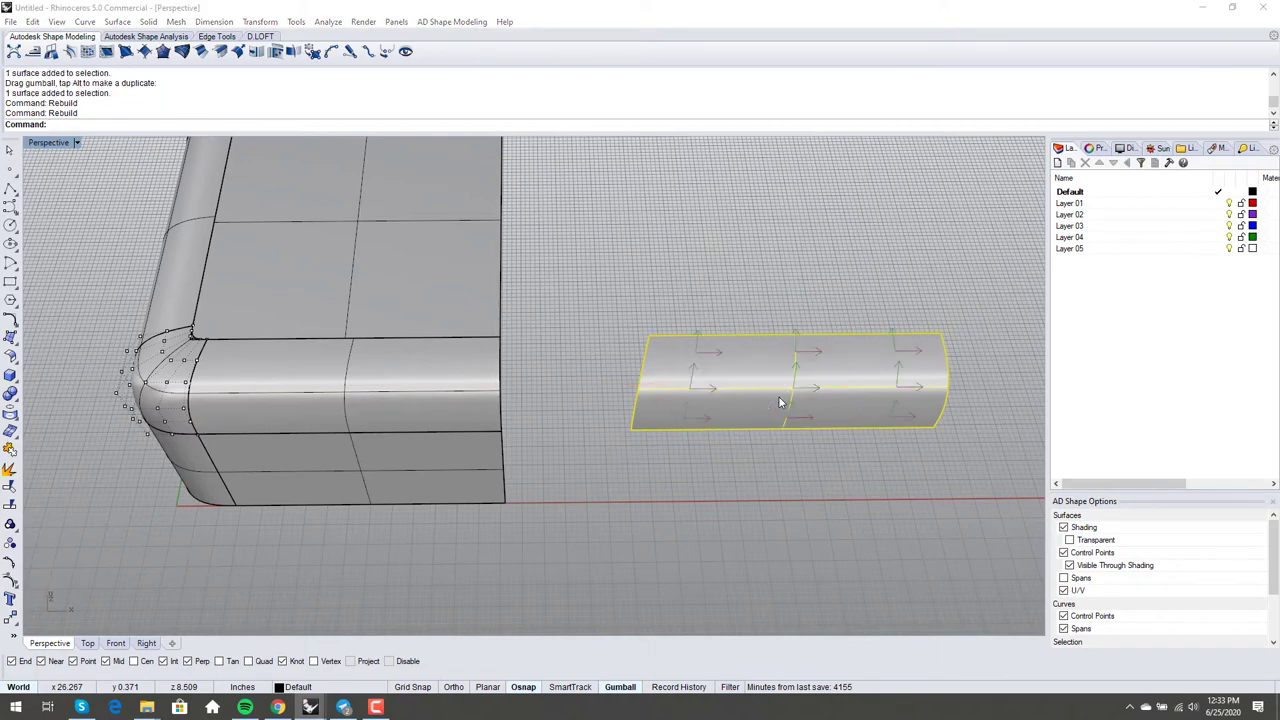
{"action": "left_click", "coordinate": [701, 433]}
{"action": "left_click", "coordinate": [677, 458]}
{"action": "scroll", "coordinate": [680, 460], "scroll_direction": "up", "scroll_amount": 5}
{"action": "left_click", "coordinate": [682, 365]}
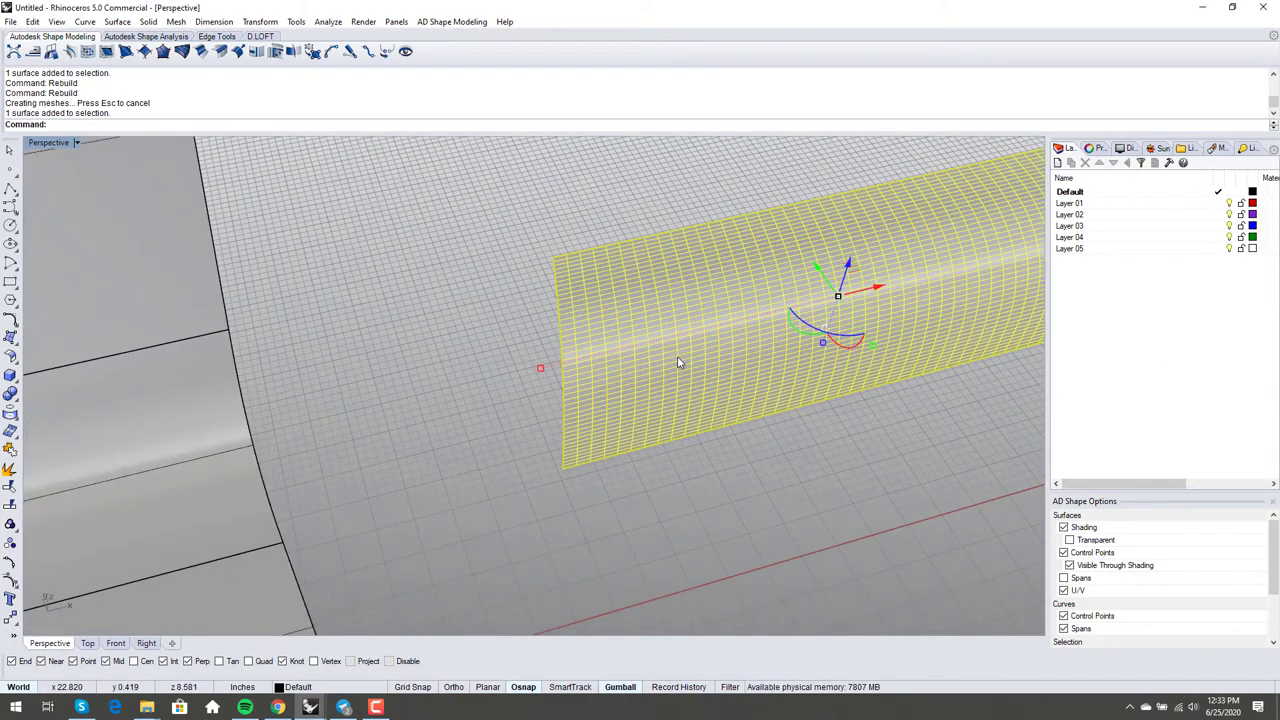
{"action": "key", "text": "F10"}
Step: Examine the rebuilt copy's control-point density, especially near its end edge, and compare it with the light corner patch
{"action": "right_click_drag", "start_coordinate": [678, 362], "coordinate": [497, 294]}
{"action": "scroll", "coordinate": [414, 326], "scroll_direction": "down", "scroll_amount": 6}
{"action": "scroll", "coordinate": [496, 292], "scroll_direction": "up", "scroll_amount": 8}
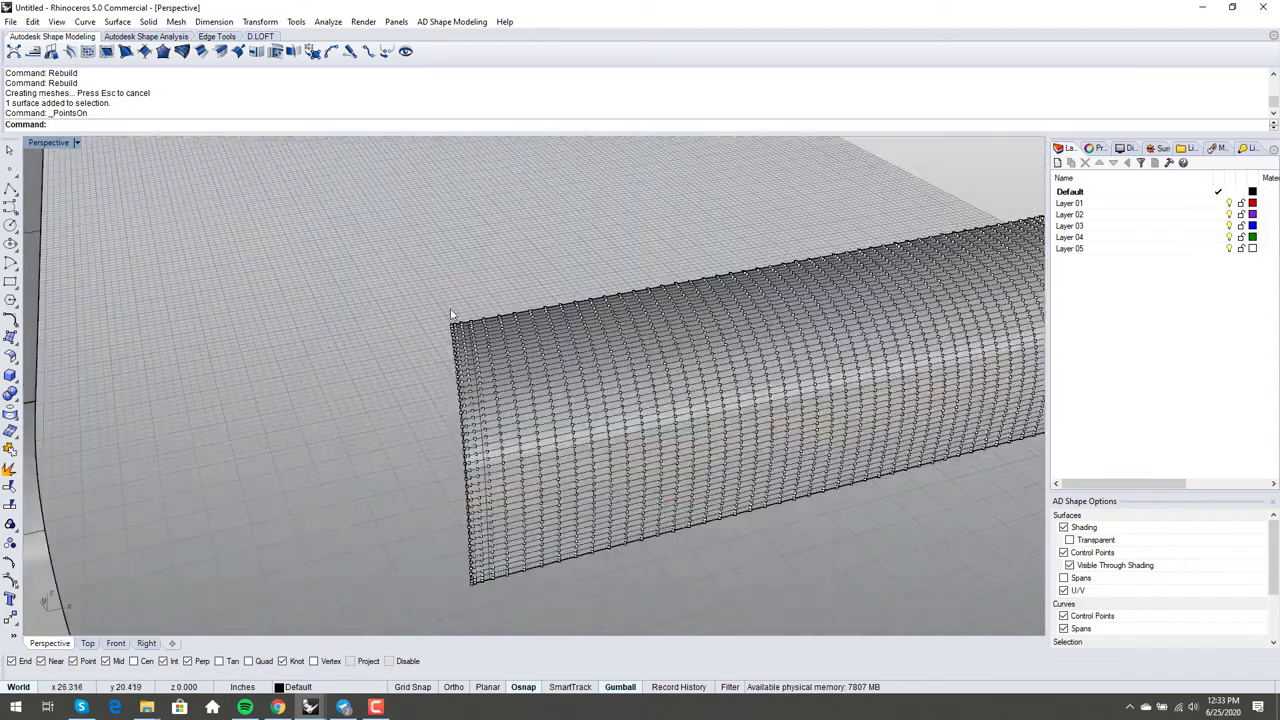
{"action": "scroll", "coordinate": [451, 316], "scroll_direction": "down", "scroll_amount": 3}
{"action": "scroll", "coordinate": [457, 290], "scroll_direction": "up", "scroll_amount": 5}
{"action": "scroll", "coordinate": [458, 287], "scroll_direction": "down", "scroll_amount": 2}
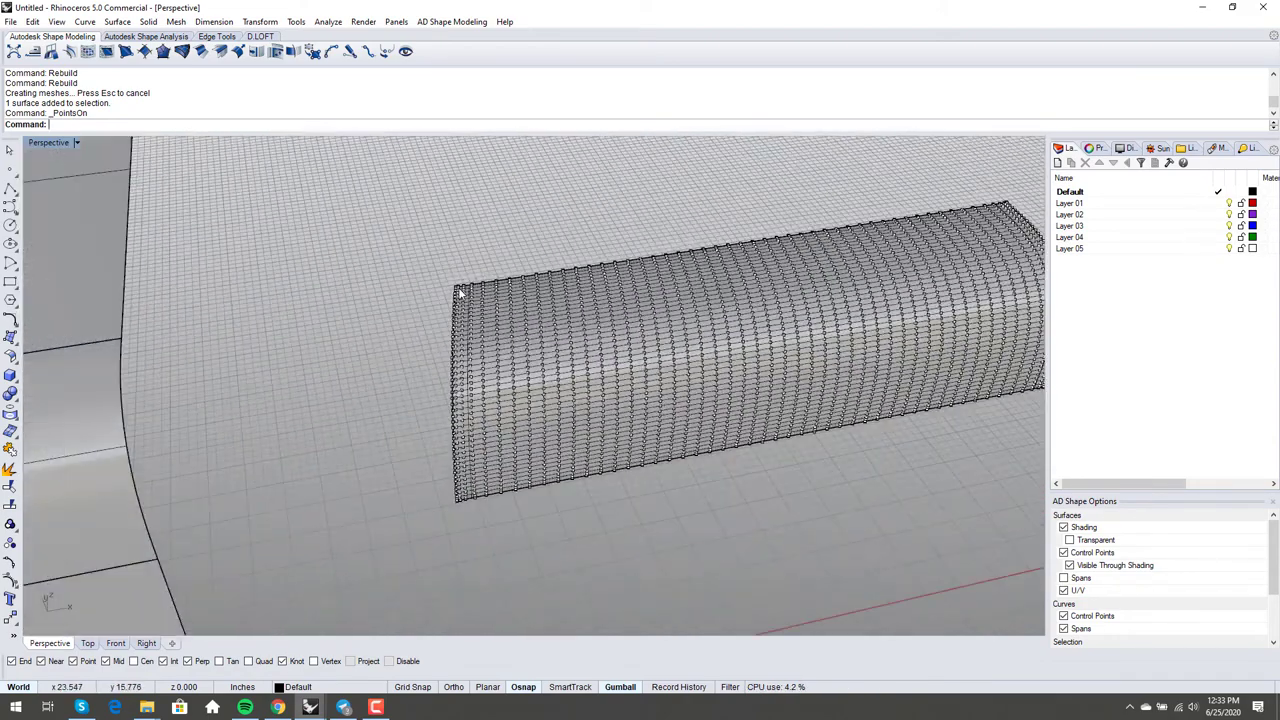
{"action": "scroll", "coordinate": [458, 287], "scroll_direction": "up", "scroll_amount": 5}
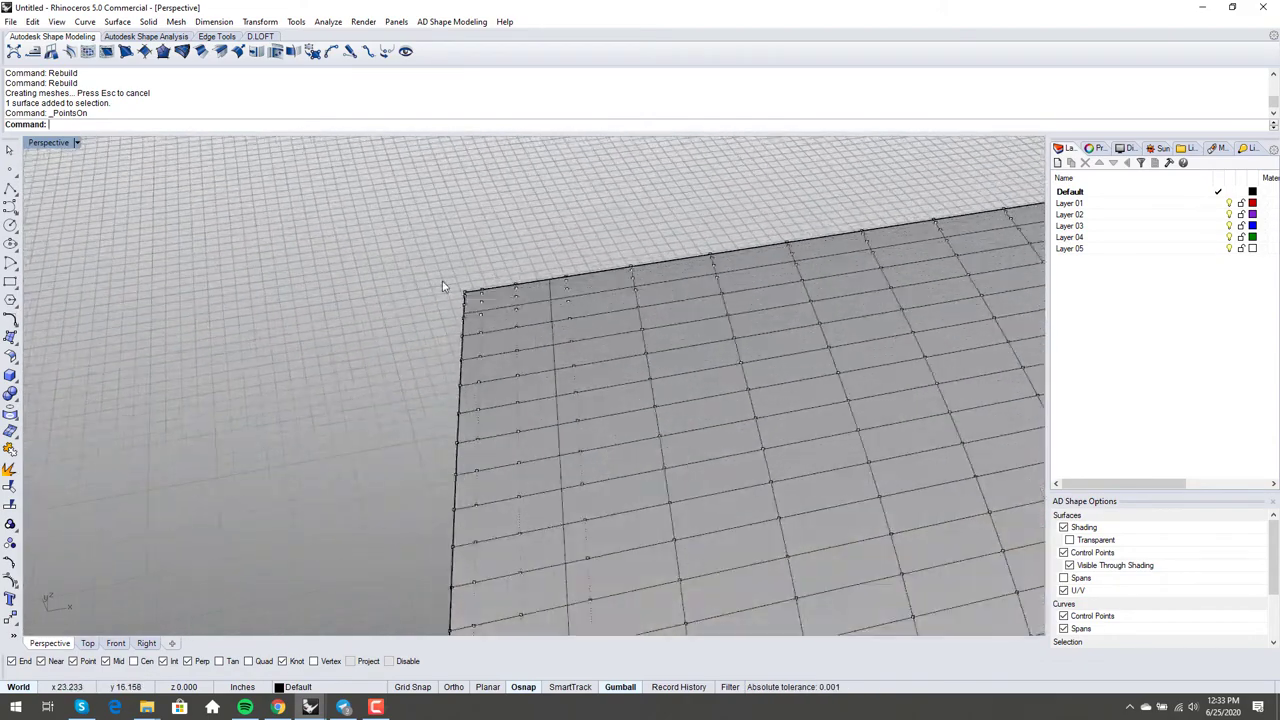
{"action": "scroll", "coordinate": [466, 290], "scroll_direction": "down", "scroll_amount": 6}
{"action": "right_click_drag", "start_coordinate": [443, 357], "coordinate": [484, 298]}
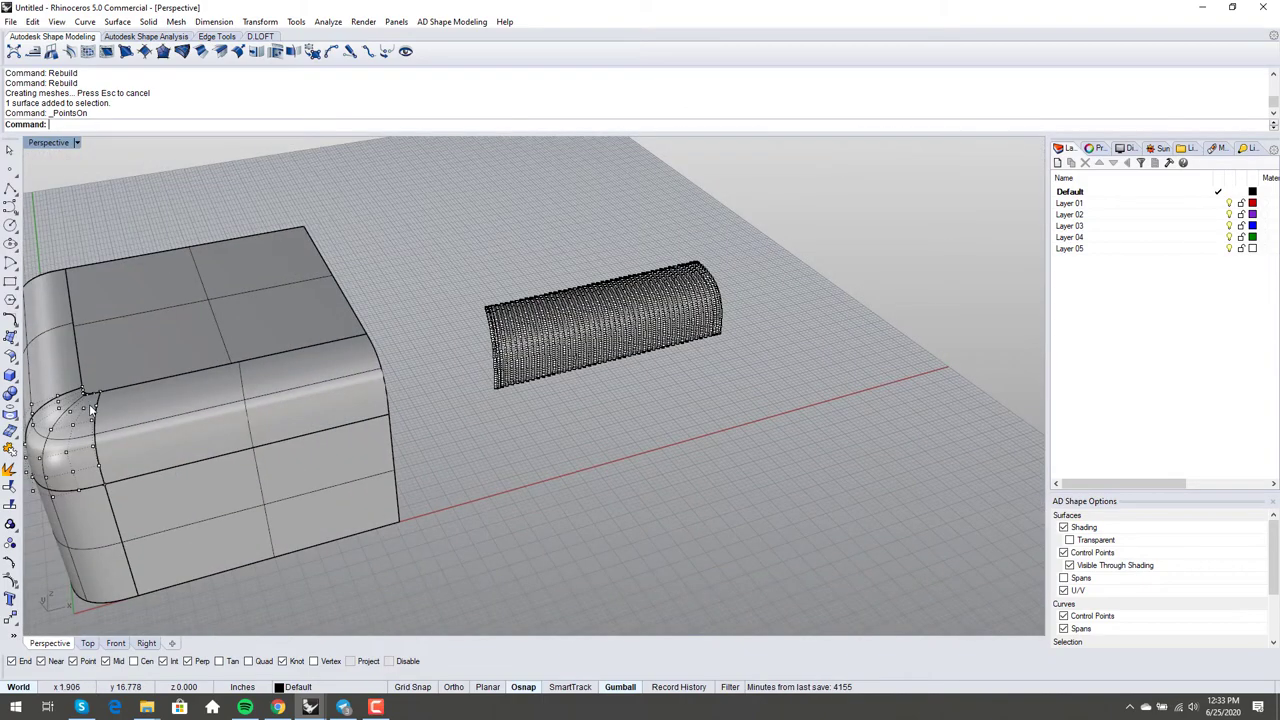
{"action": "scroll", "coordinate": [580, 289], "scroll_direction": "up", "scroll_amount": 5}
{"action": "scroll", "coordinate": [470, 320], "scroll_direction": "down", "scroll_amount": 5}
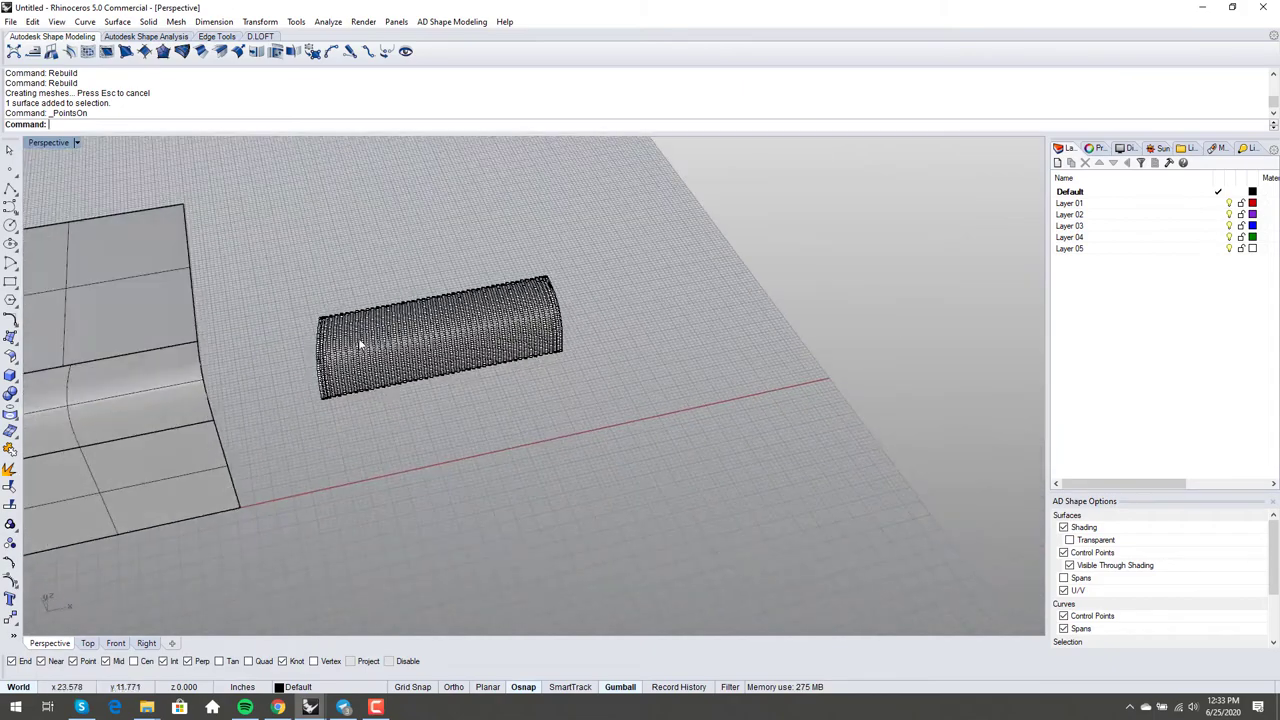
{"action": "scroll", "coordinate": [362, 345], "scroll_direction": "up", "scroll_amount": 2}
{"action": "scroll", "coordinate": [362, 343], "scroll_direction": "up", "scroll_amount": 2}
{"action": "scroll", "coordinate": [555, 328], "scroll_direction": "down", "scroll_amount": 4}
{"action": "right_click_drag", "start_coordinate": [530, 347], "coordinate": [580, 325]}
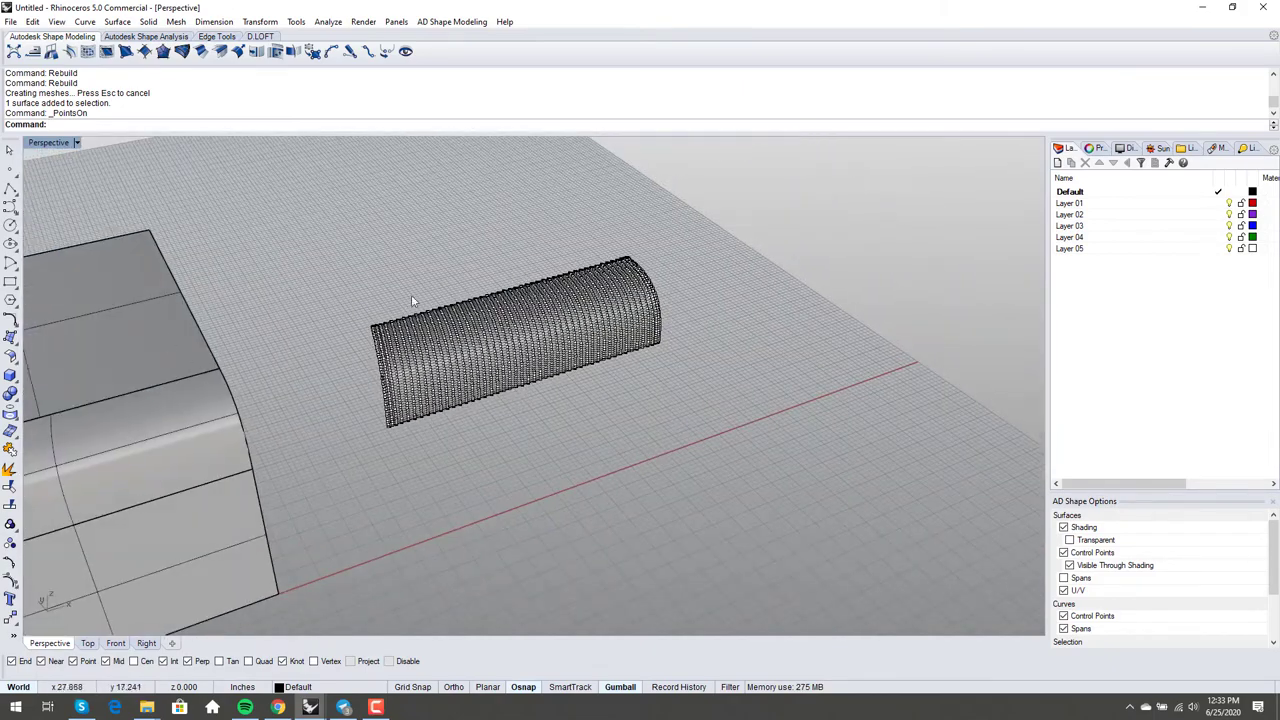
{"action": "right_click_drag", "start_coordinate": [497, 357], "coordinate": [451, 362]}
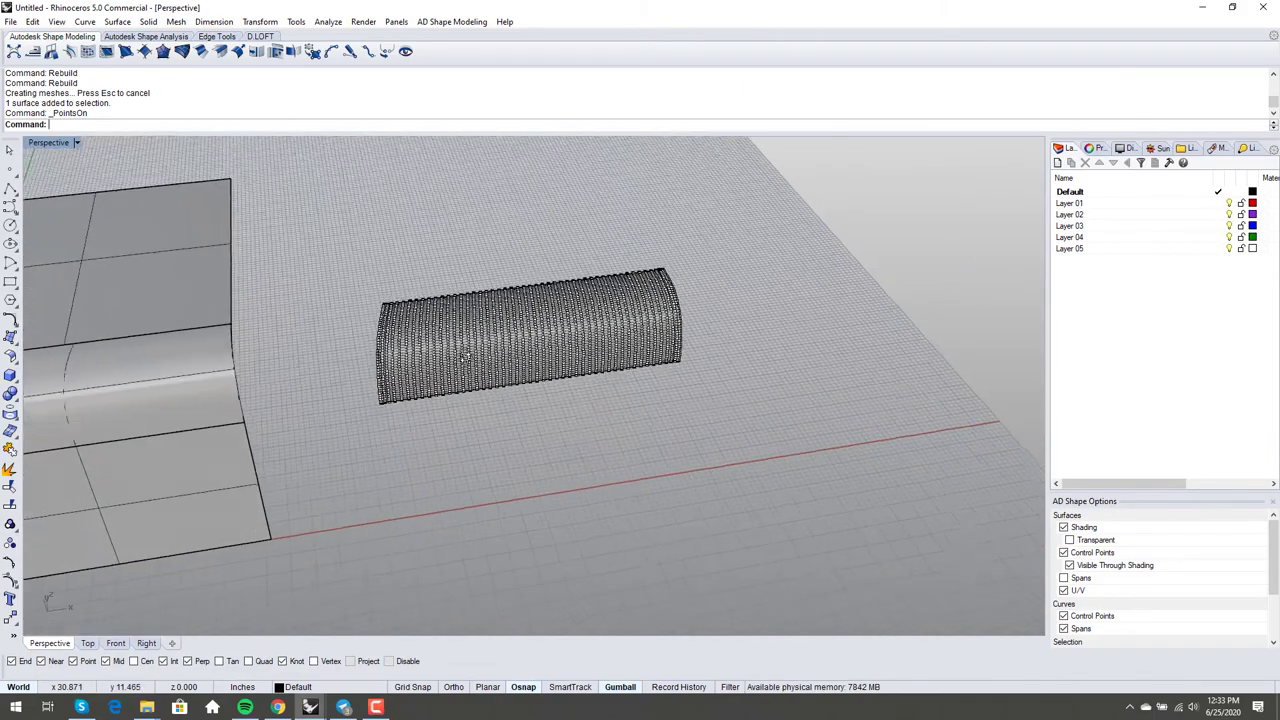
{"action": "scroll", "coordinate": [450, 348], "scroll_direction": "up", "scroll_amount": 2}
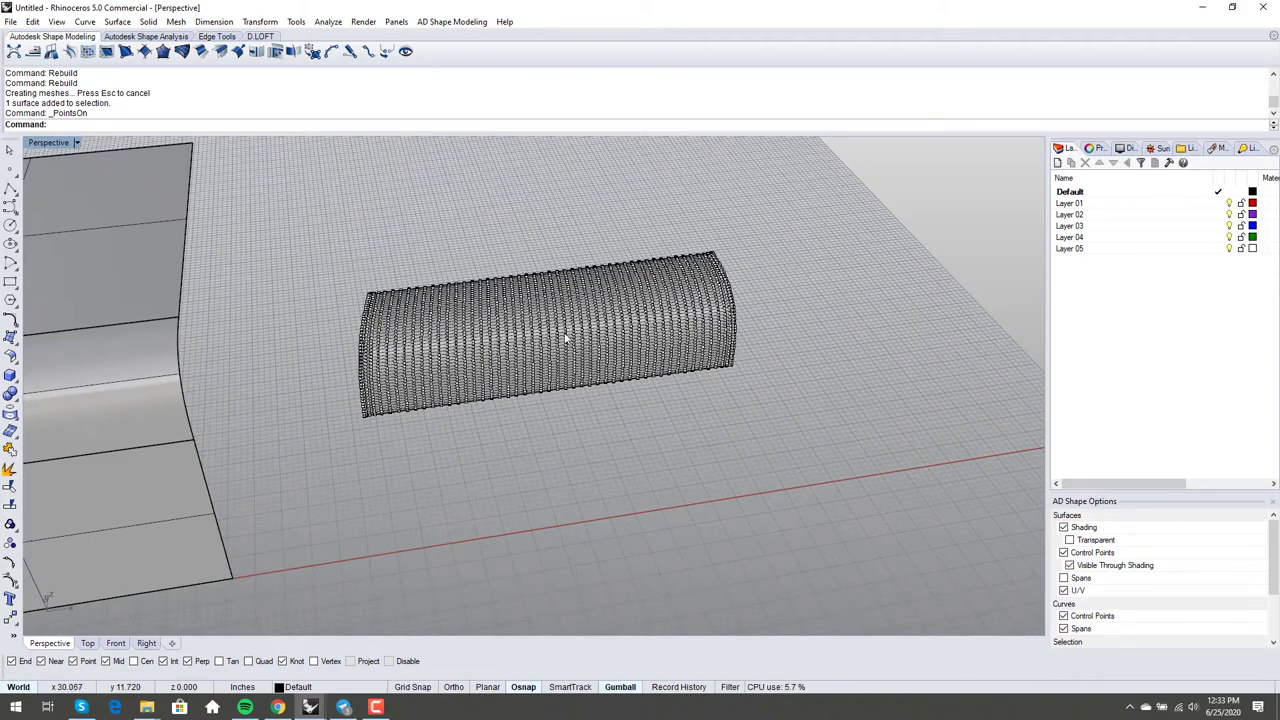
{"action": "scroll", "coordinate": [453, 368], "scroll_direction": "up", "scroll_amount": 2}
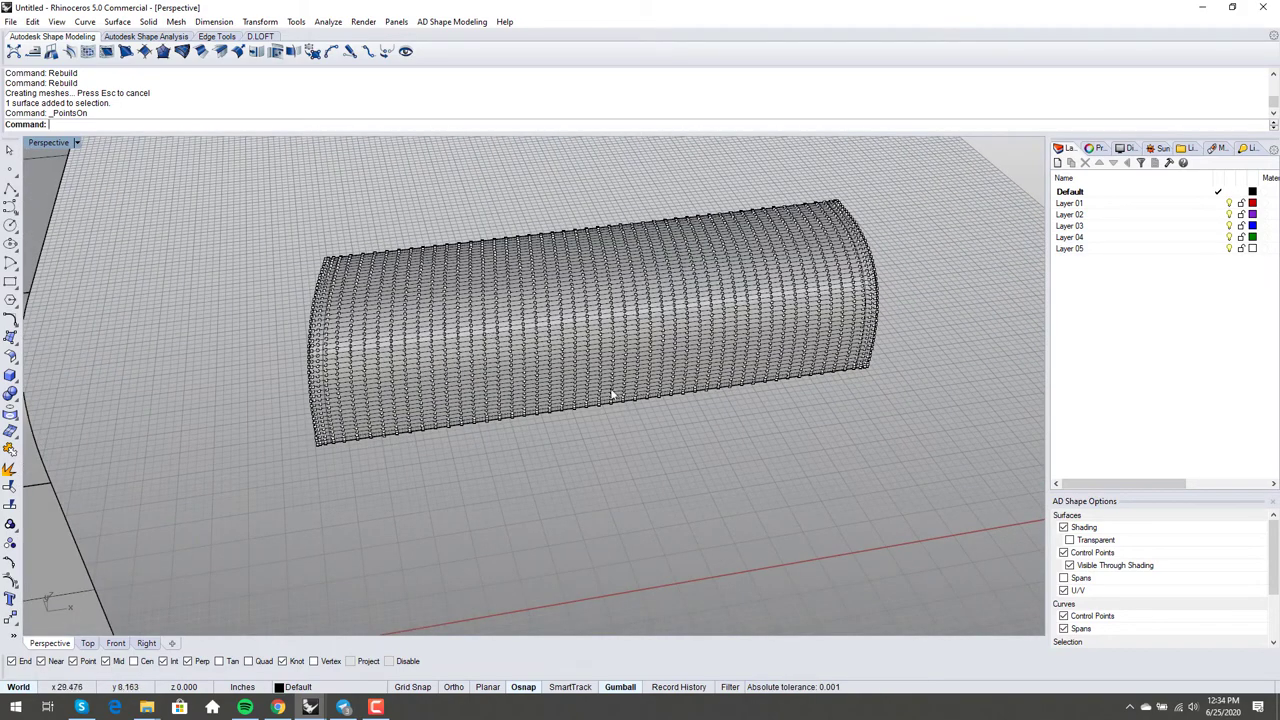
{"action": "scroll", "coordinate": [612, 395], "scroll_direction": "down", "scroll_amount": 4}
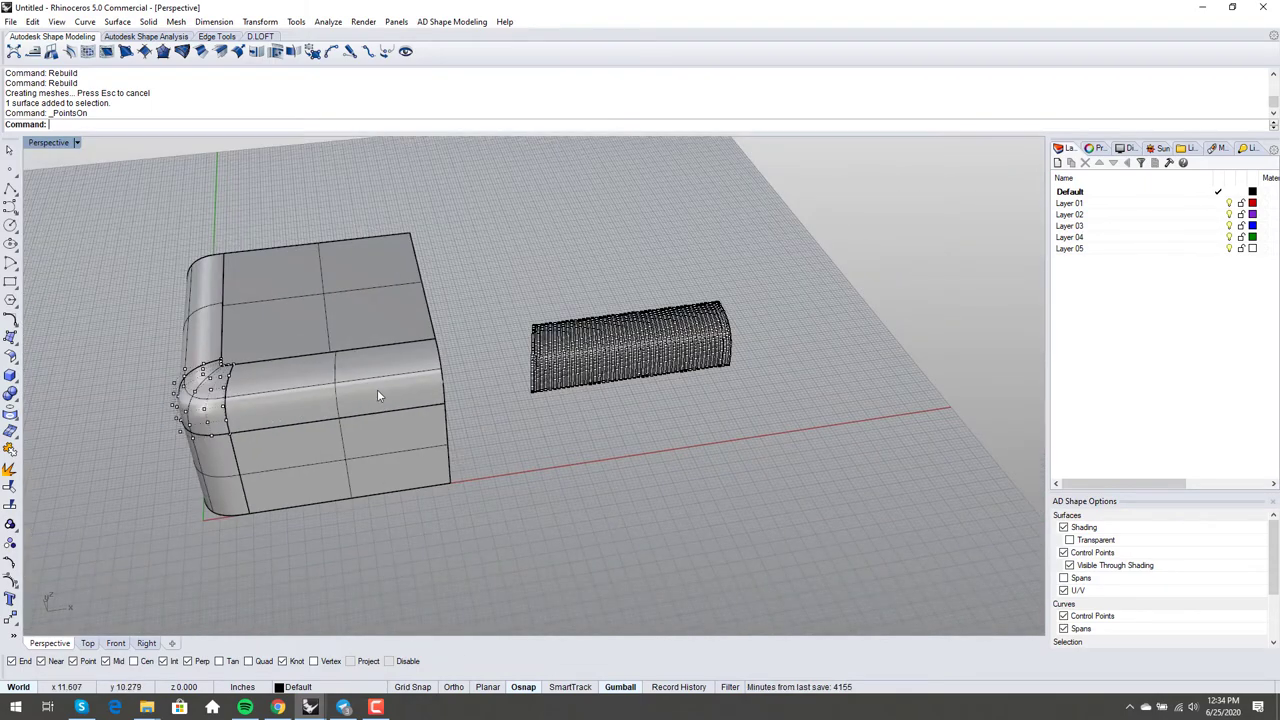
Step: Display the original front fillet's control points and compare their layout with the rebuilt copy's
{"action": "left_click", "coordinate": [377, 395]}
{"action": "left_click", "coordinate": [377, 395], "text": "ctrl+shift"}
{"action": "key", "text": "F10"}
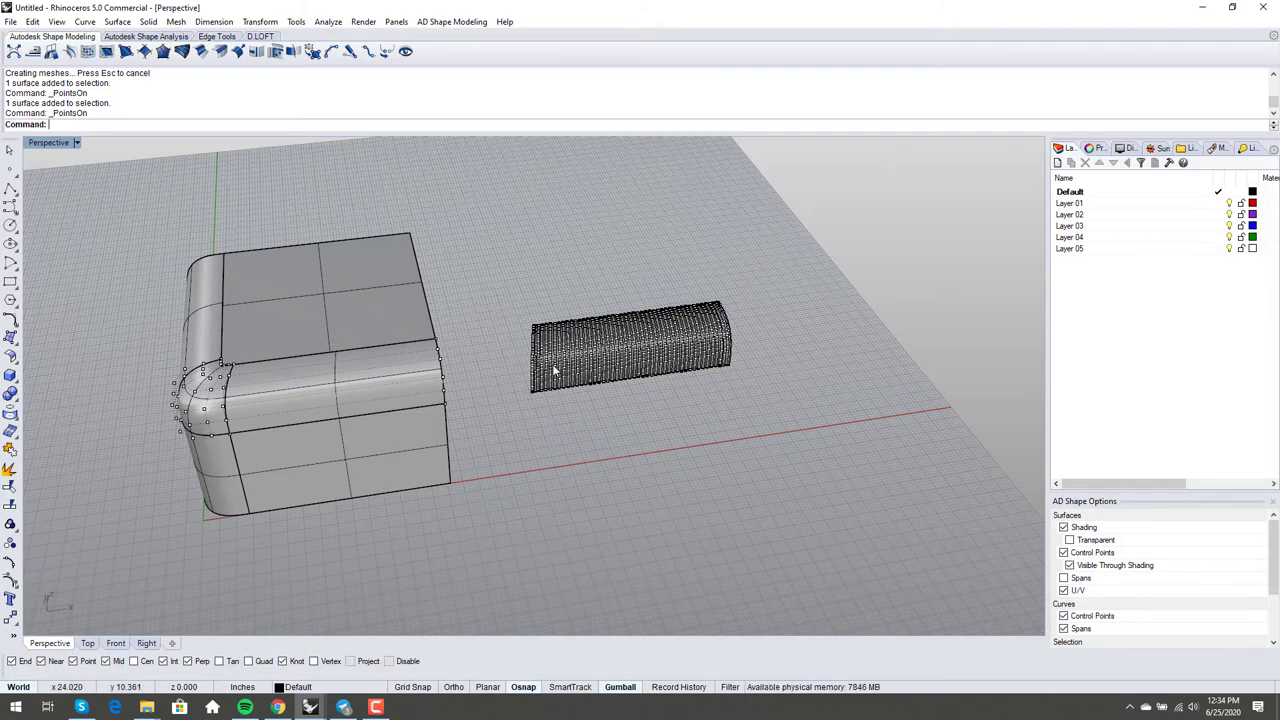
{"action": "scroll", "coordinate": [563, 370], "scroll_direction": "up", "scroll_amount": 5}
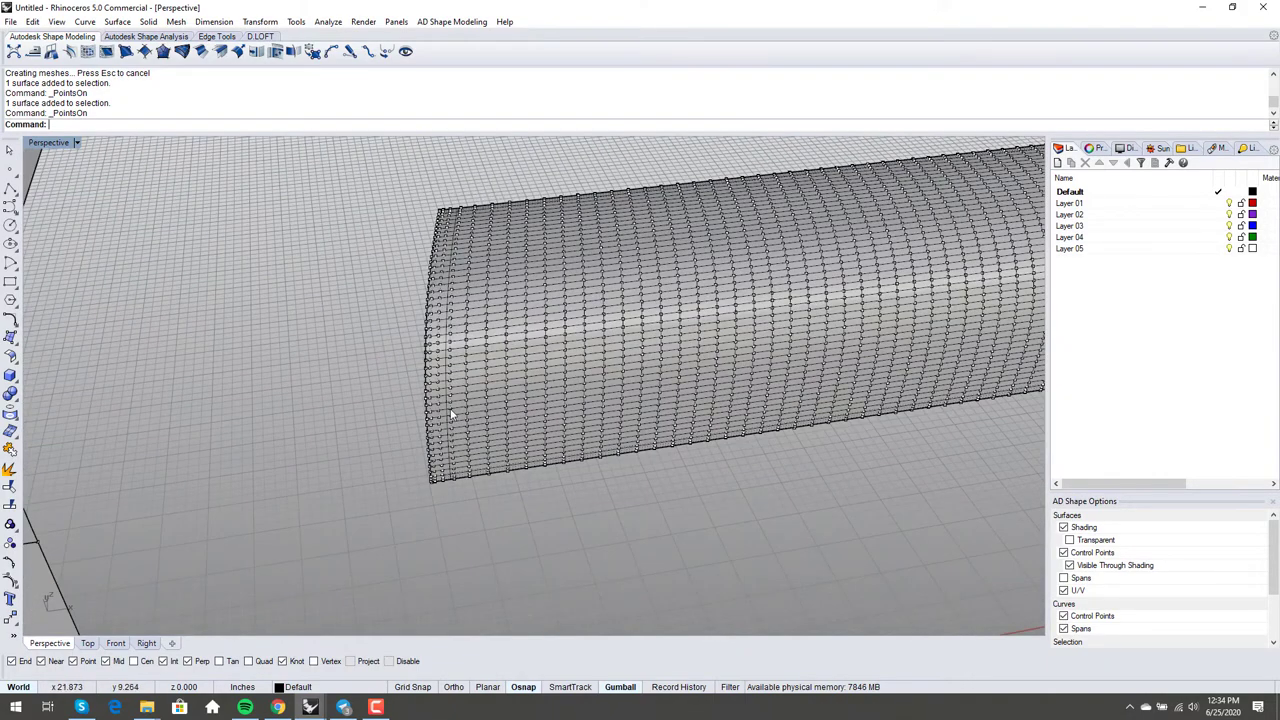
{"action": "scroll", "coordinate": [451, 414], "scroll_direction": "down", "scroll_amount": 4}
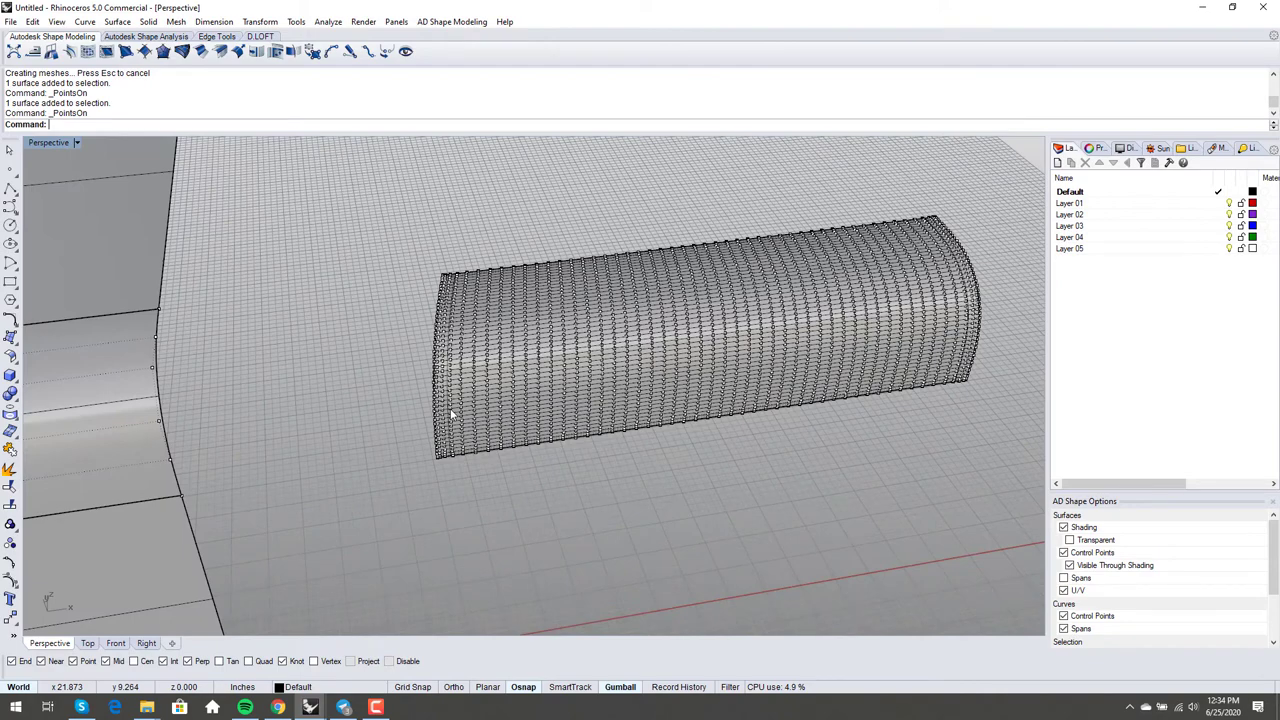
{"action": "scroll", "coordinate": [451, 414], "scroll_direction": "down", "scroll_amount": 2}
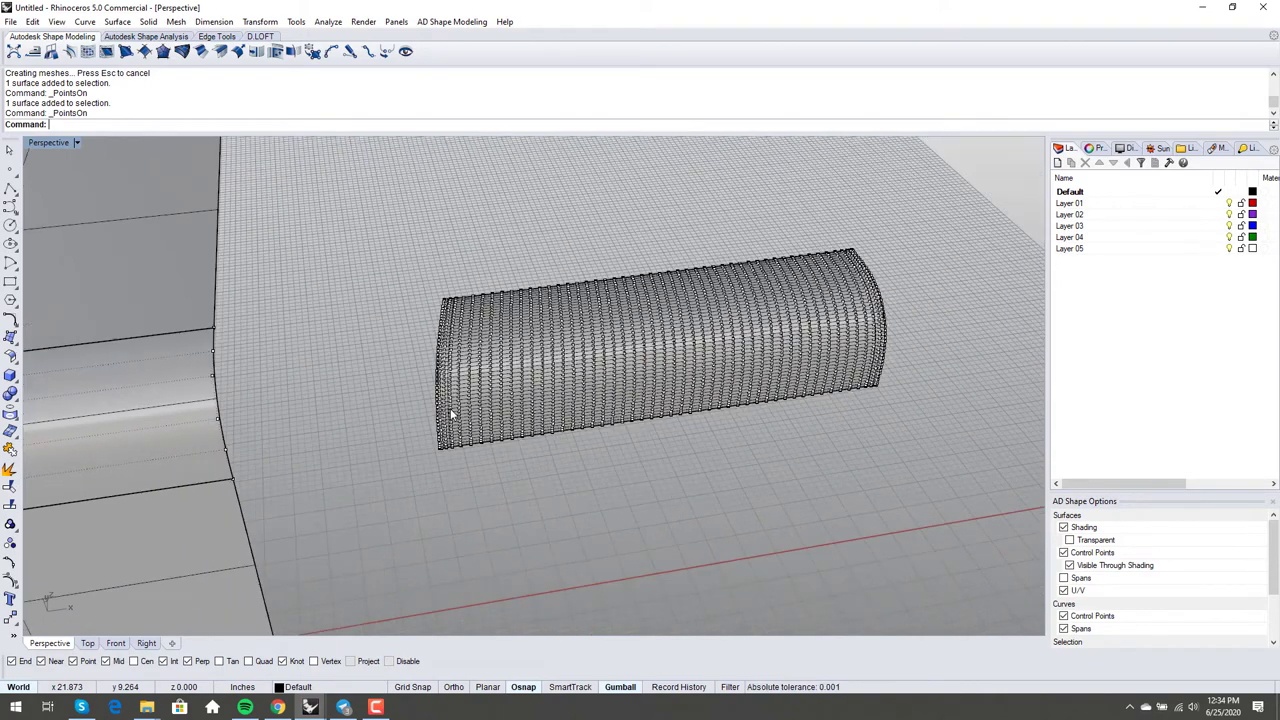
Step: Turn off the displayed control points and delete the rebuilt fillet copy beside the box
{"action": "key", "text": "Escape"}
{"action": "left_click", "coordinate": [522, 424]}
{"action": "key", "text": "Delete"}
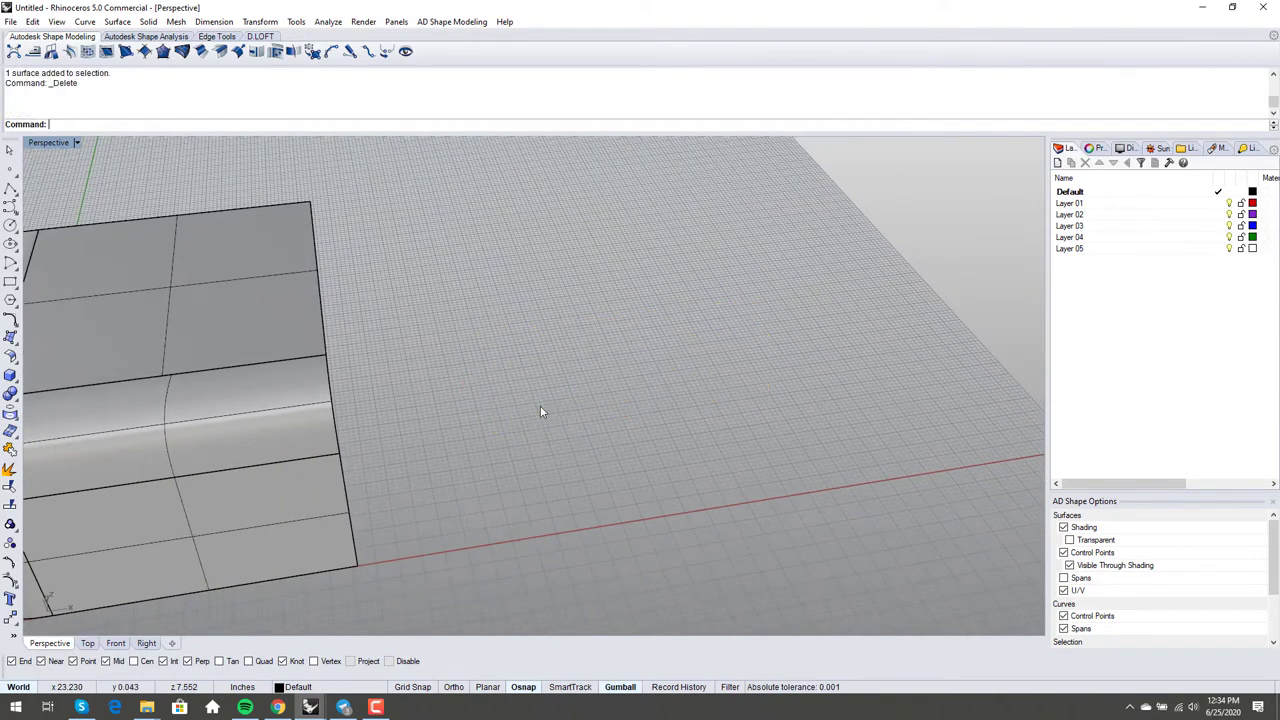
{"action": "scroll", "coordinate": [540, 406], "scroll_direction": "down", "scroll_amount": 3}
{"action": "scroll", "coordinate": [457, 453], "scroll_direction": "up", "scroll_amount": 5}
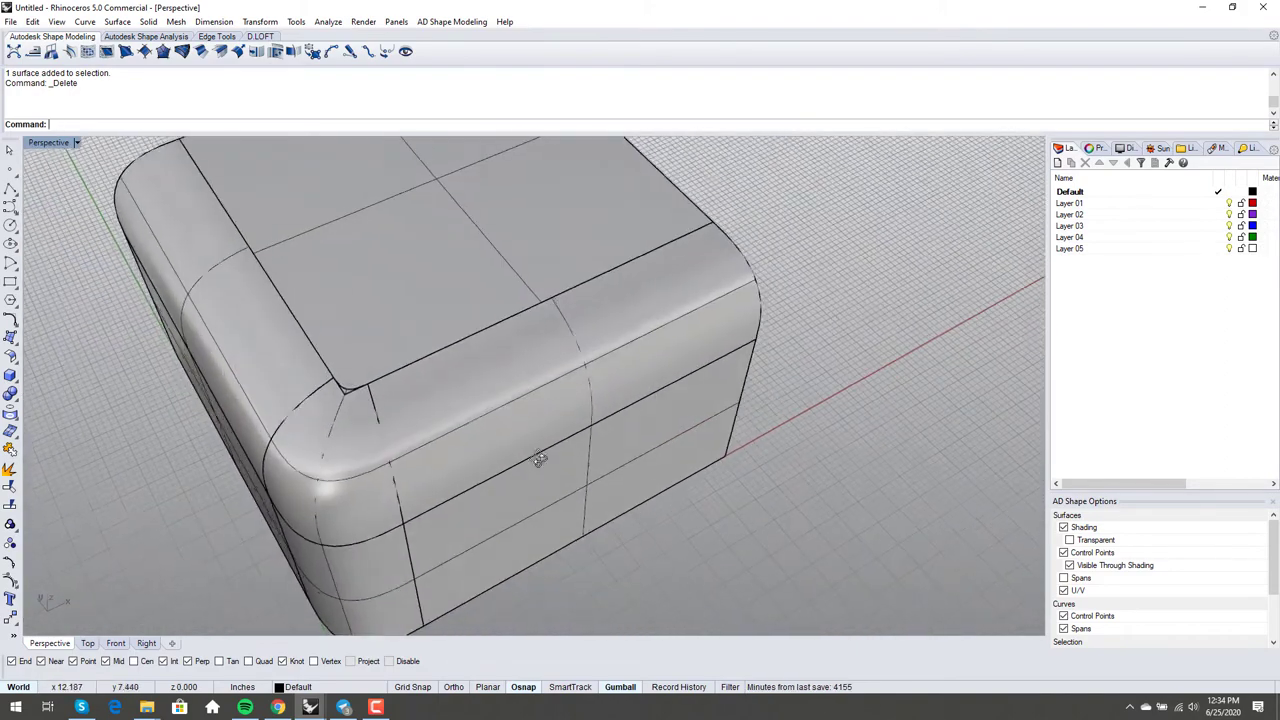
Step: Duplicate the corner patch's short curved upper edge, where it meets the top face, as a separate curve
{"action": "type", "text": "P"}
{"action": "key", "text": "BackSpace"}
{"action": "type", "text": "DupBorder"}
{"action": "key", "text": "Return"}
{"action": "key", "text": "Escape"}
{"action": "type", "text": "DupEdge"}
{"action": "key", "text": "Return"}
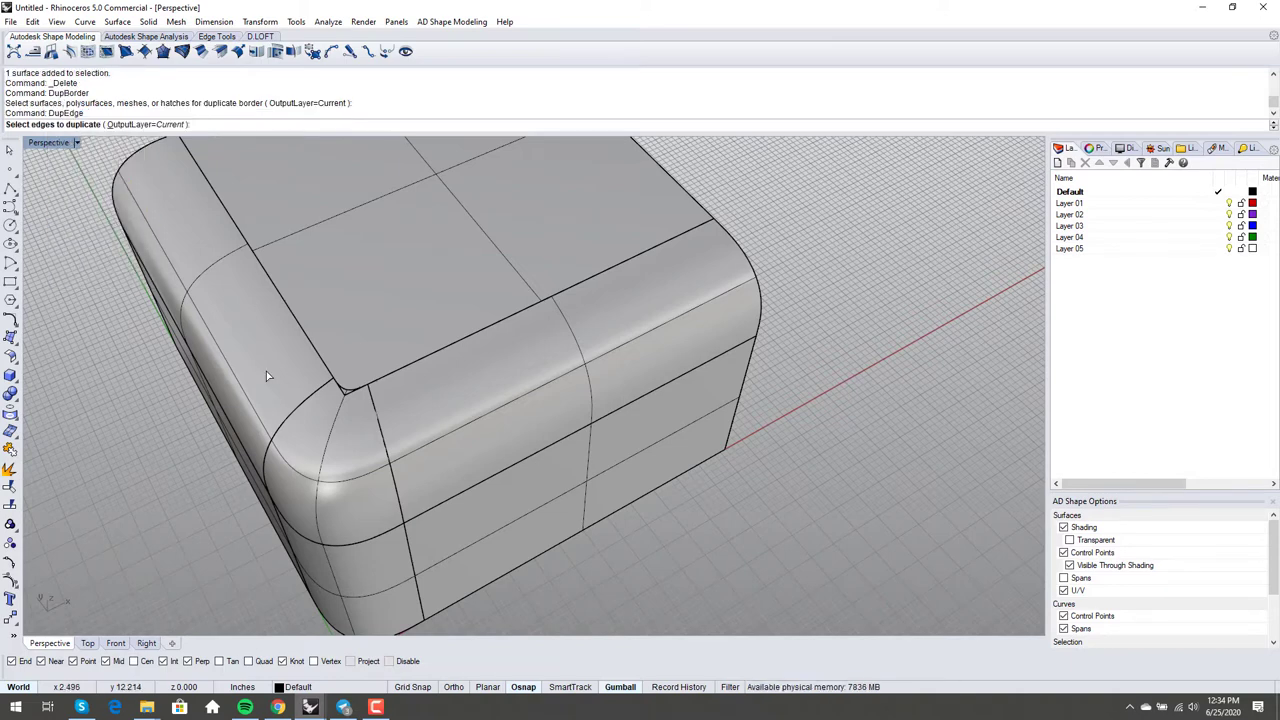
{"action": "scroll", "coordinate": [266, 376], "scroll_direction": "up", "scroll_amount": 5}
{"action": "left_click", "coordinate": [460, 414]}
{"action": "key", "text": "Return"}
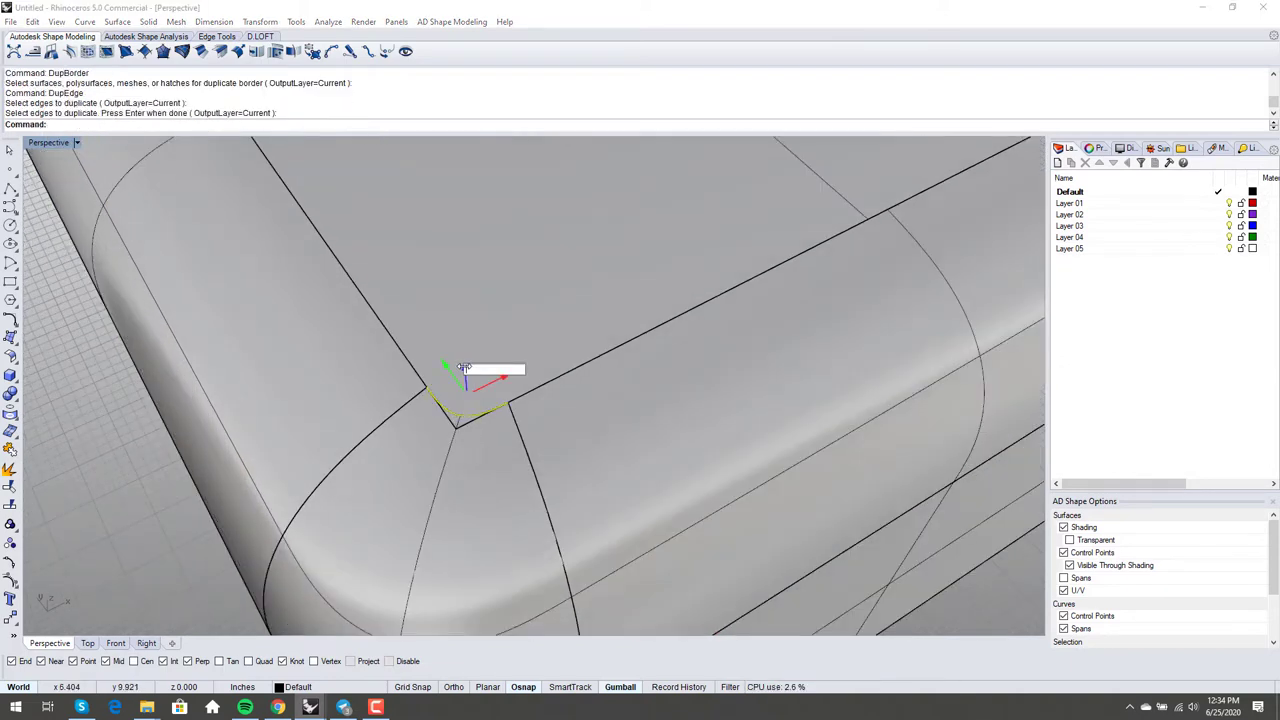
{"action": "key", "text": "Escape"}
{"action": "key", "text": "Return"}
{"action": "key", "text": "Escape"}
{"action": "left_click", "coordinate": [471, 411]}
{"action": "key", "text": "Escape"}
Step: Split the top surface with the duplicated edge curve and delete the small leftover tip at the corner
{"action": "type", "text": "Split"}
{"action": "key", "text": "Return"}
{"action": "left_click", "coordinate": [499, 384]}
{"action": "key", "text": "Return"}
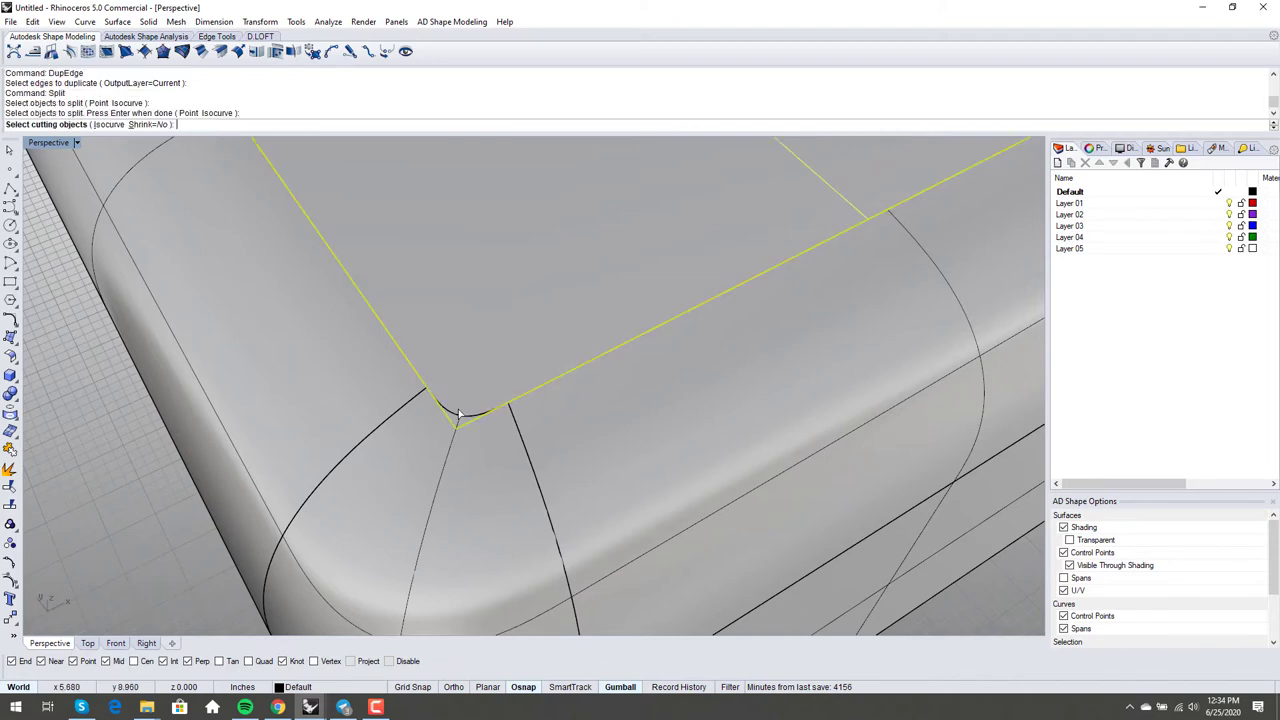
{"action": "left_click", "coordinate": [461, 418]}
{"action": "key", "text": "Return"}
{"action": "left_click", "coordinate": [462, 424]}
{"action": "key", "text": "Return"}
{"action": "key", "text": "Delete"}
{"action": "scroll", "coordinate": [484, 382], "scroll_direction": "down", "scroll_amount": 7}
{"action": "right_click_drag", "start_coordinate": [484, 382], "coordinate": [498, 374]}
{"action": "scroll", "coordinate": [497, 373], "scroll_direction": "down", "scroll_amount": 5}
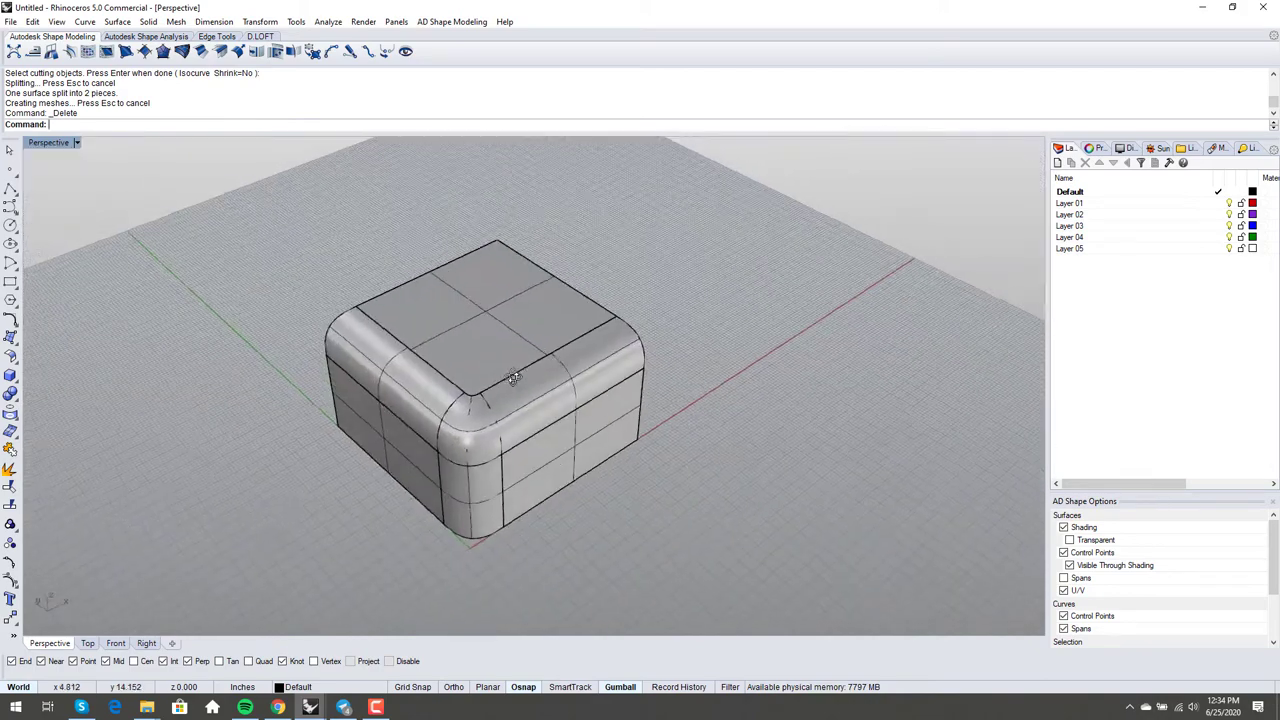
Step: Run Global Matching Analysis on all the box surfaces, examine the continuity along the patch edges, and close it
{"action": "right_click_drag", "start_coordinate": [522, 477], "coordinate": [511, 425]}
{"action": "key", "text": "ctrl+a"}
{"action": "right_click_drag", "start_coordinate": [434, 375], "coordinate": [442, 350]}
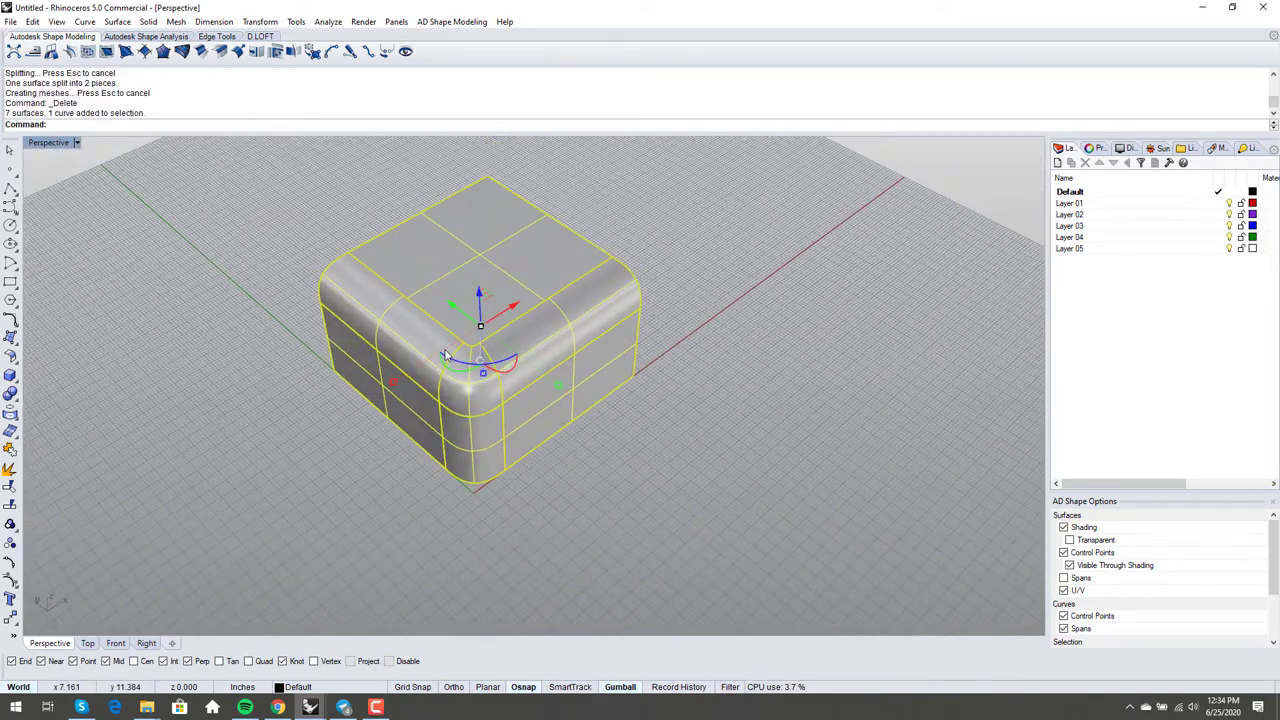
{"action": "key", "text": "F4"}
{"action": "left_click", "coordinate": [235, 421]}
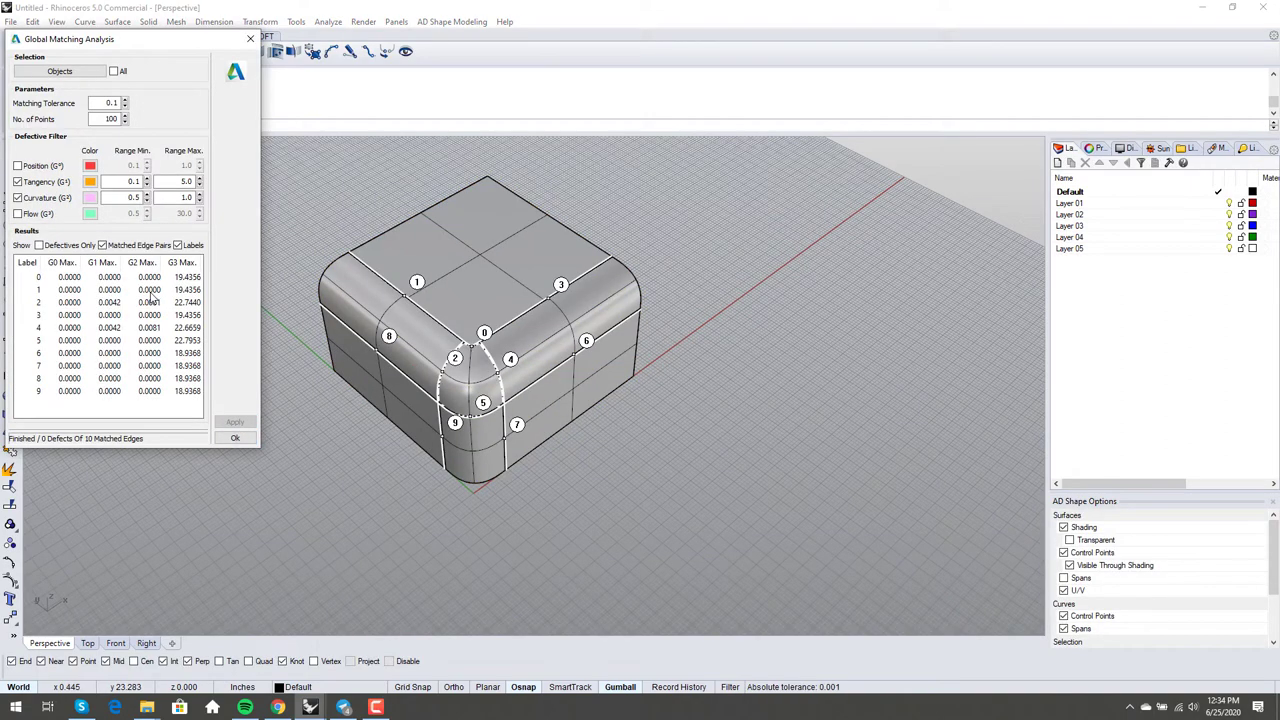
{"action": "scroll", "coordinate": [400, 340], "scroll_direction": "up", "scroll_amount": 4}
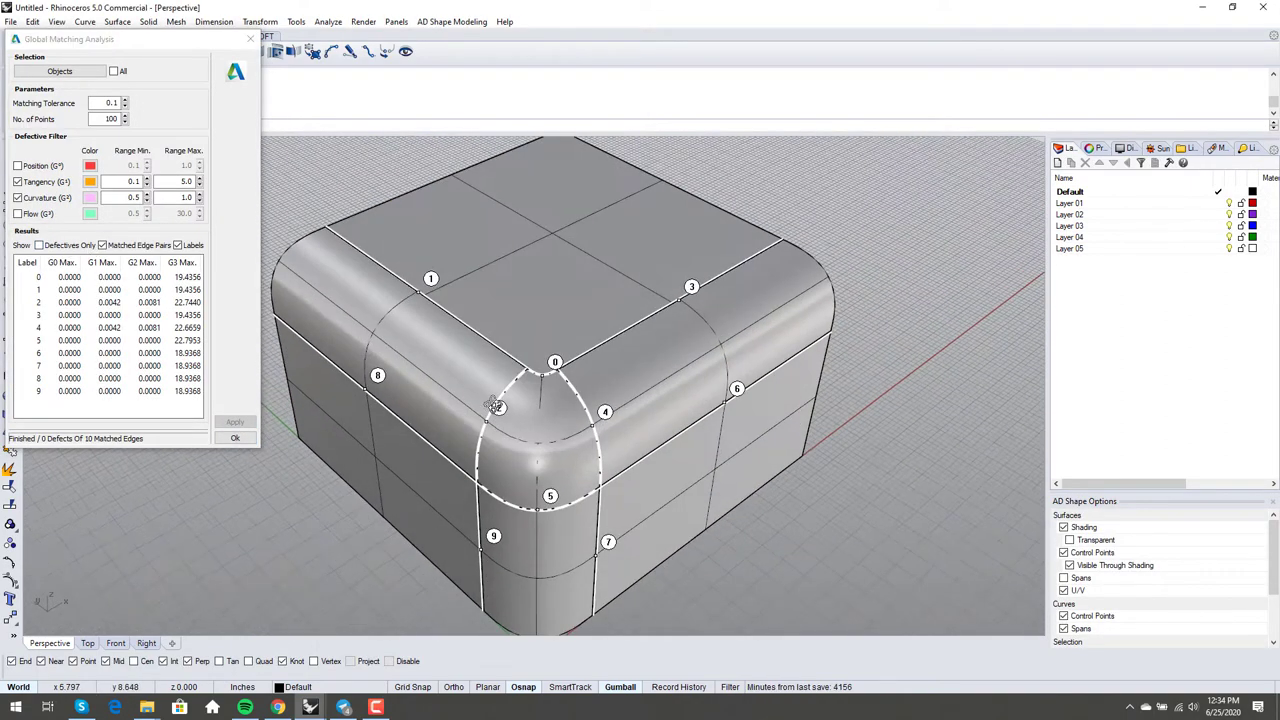
{"action": "scroll", "coordinate": [555, 445], "scroll_direction": "down", "scroll_amount": 2}
{"action": "left_click", "coordinate": [235, 438]}
Step: Switch the viewport to rendered display and delete the duplicated edge curve at the corner
{"action": "middle_click", "coordinate": [408, 401]}
{"action": "left_click", "coordinate": [372, 413]}
{"action": "scroll", "coordinate": [488, 386], "scroll_direction": "up", "scroll_amount": 5}
{"action": "left_click", "coordinate": [488, 385]}
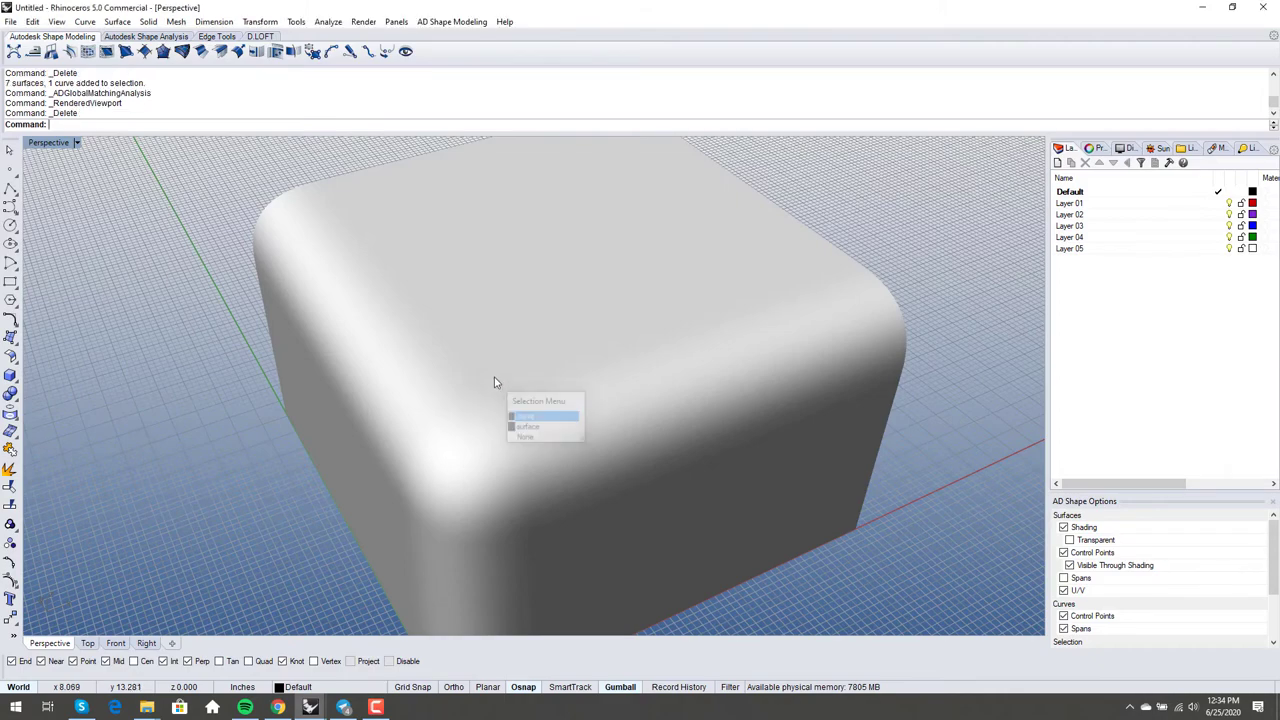
{"action": "left_click", "coordinate": [524, 416]}
{"action": "key", "text": "Delete"}
{"action": "scroll", "coordinate": [494, 381], "scroll_direction": "down", "scroll_amount": 4}
{"action": "right_click_drag", "start_coordinate": [494, 381], "coordinate": [520, 420]}
Step: Join all seven box surfaces into one polysurface and apply zebra stripe analysis to it
{"action": "left_click_drag", "start_coordinate": [553, 530], "coordinate": [426, 364]}
{"action": "key", "text": "Return"}
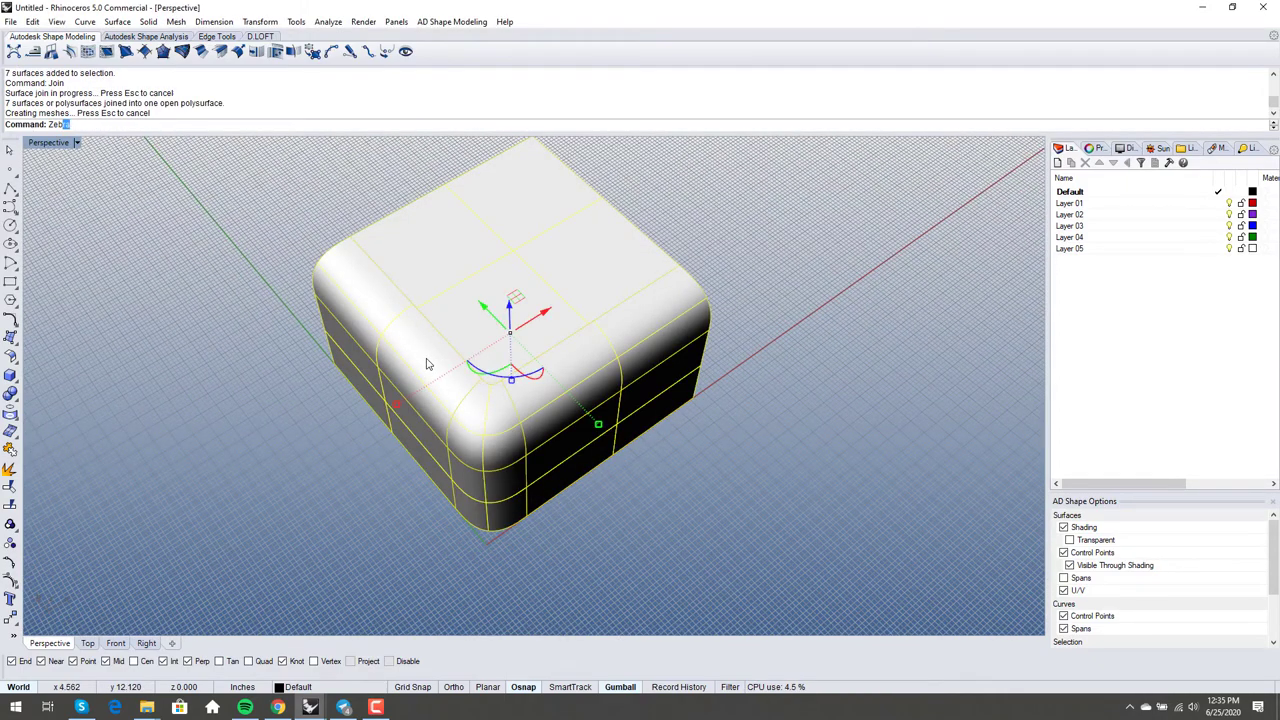
{"action": "type", "text": "Zeb"}
{"action": "key", "text": "Return"}
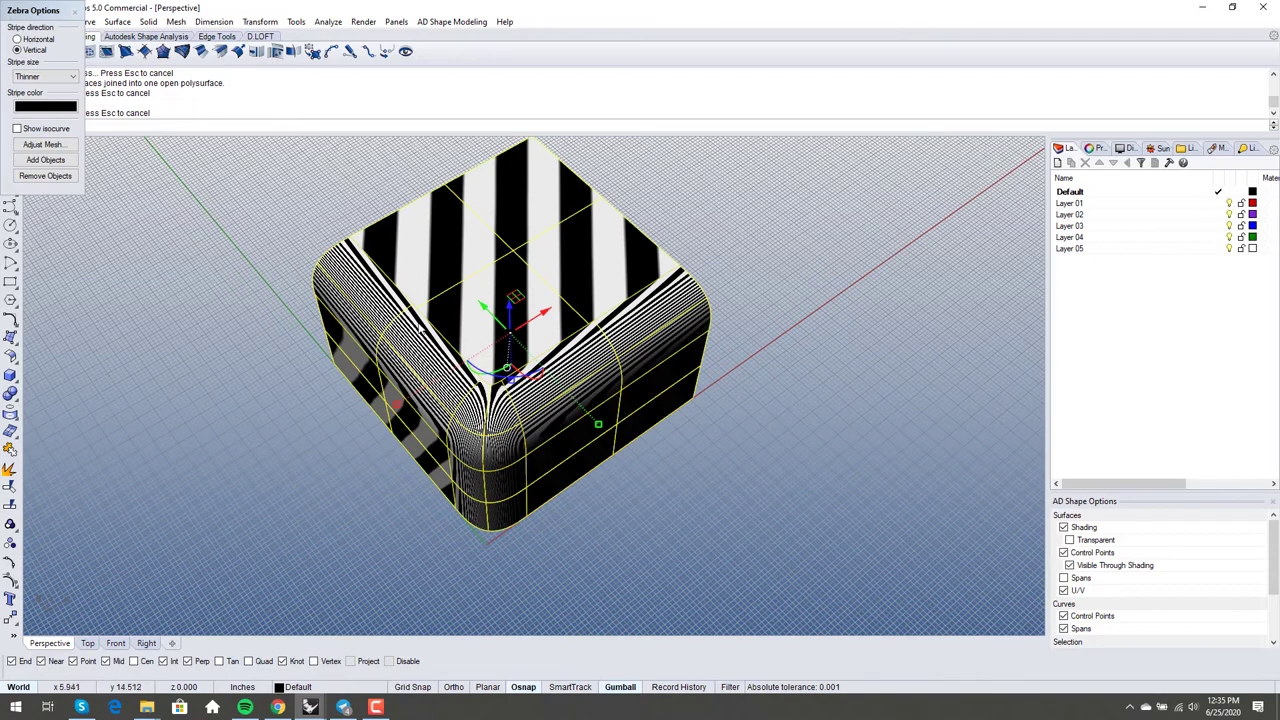
Step: Refine the zebra analysis mesh by setting its maximum aspect ratio to 5
{"action": "left_click", "coordinate": [44, 145]}
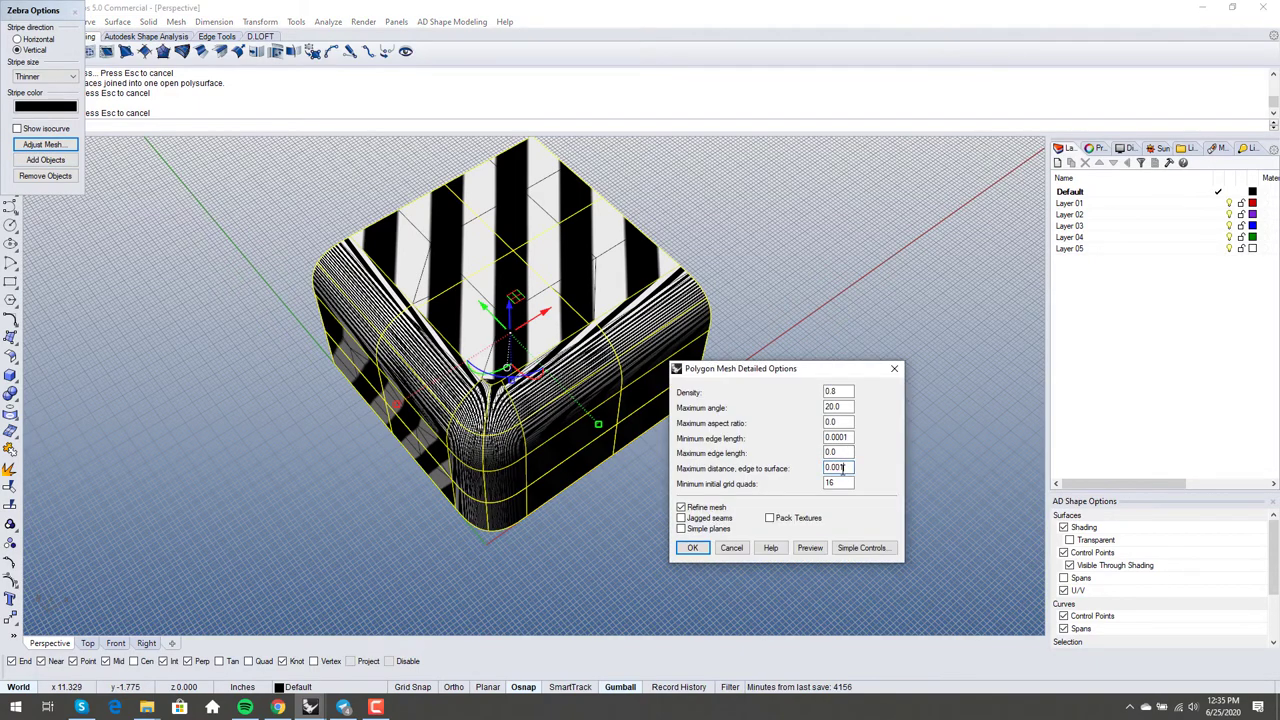
{"action": "left_click_drag", "start_coordinate": [845, 422], "coordinate": [809, 420]}
{"action": "type", "text": "5"}
{"action": "left_click", "coordinate": [810, 547]}
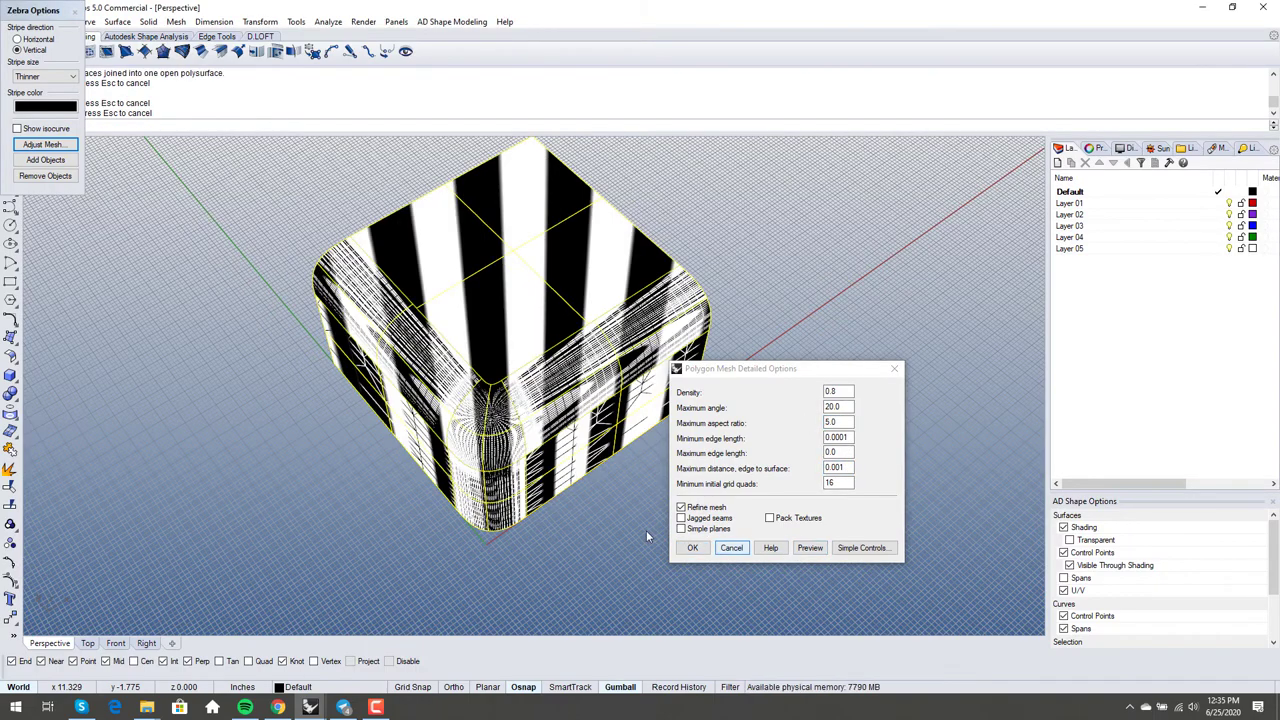
{"action": "scroll", "coordinate": [590, 430], "scroll_direction": "up", "scroll_amount": 5}
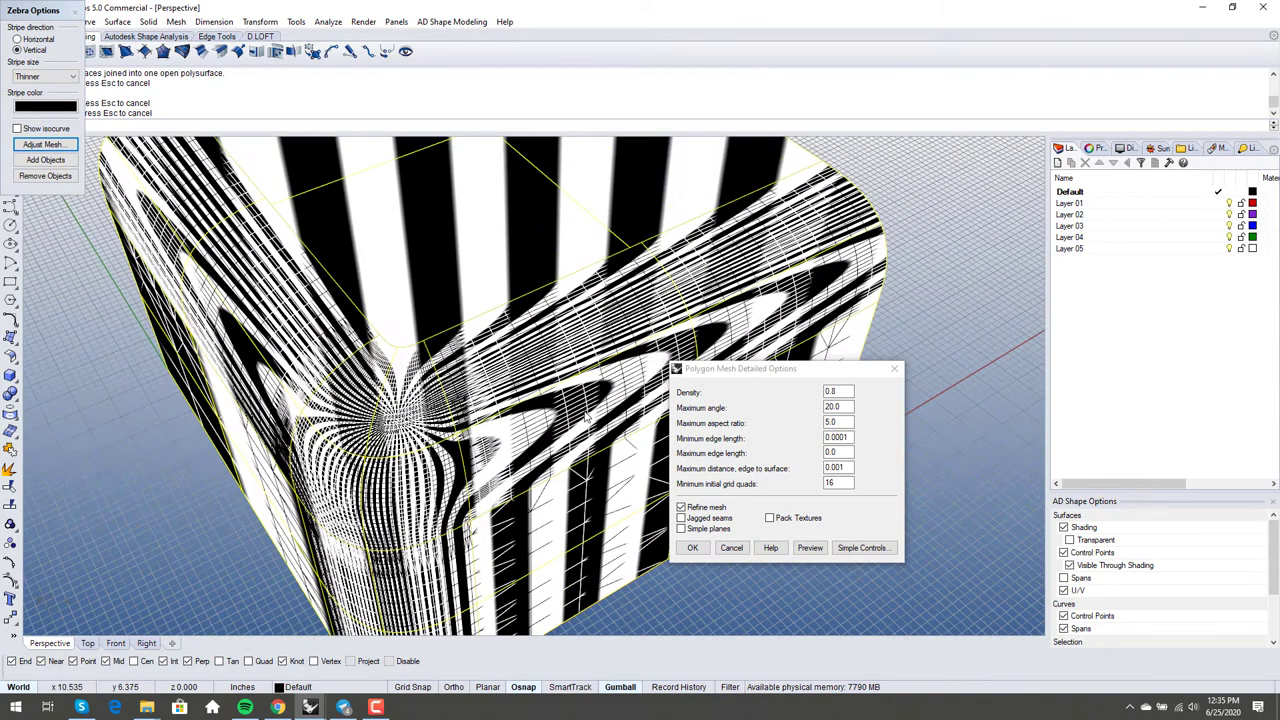
{"action": "left_click", "coordinate": [693, 547]}
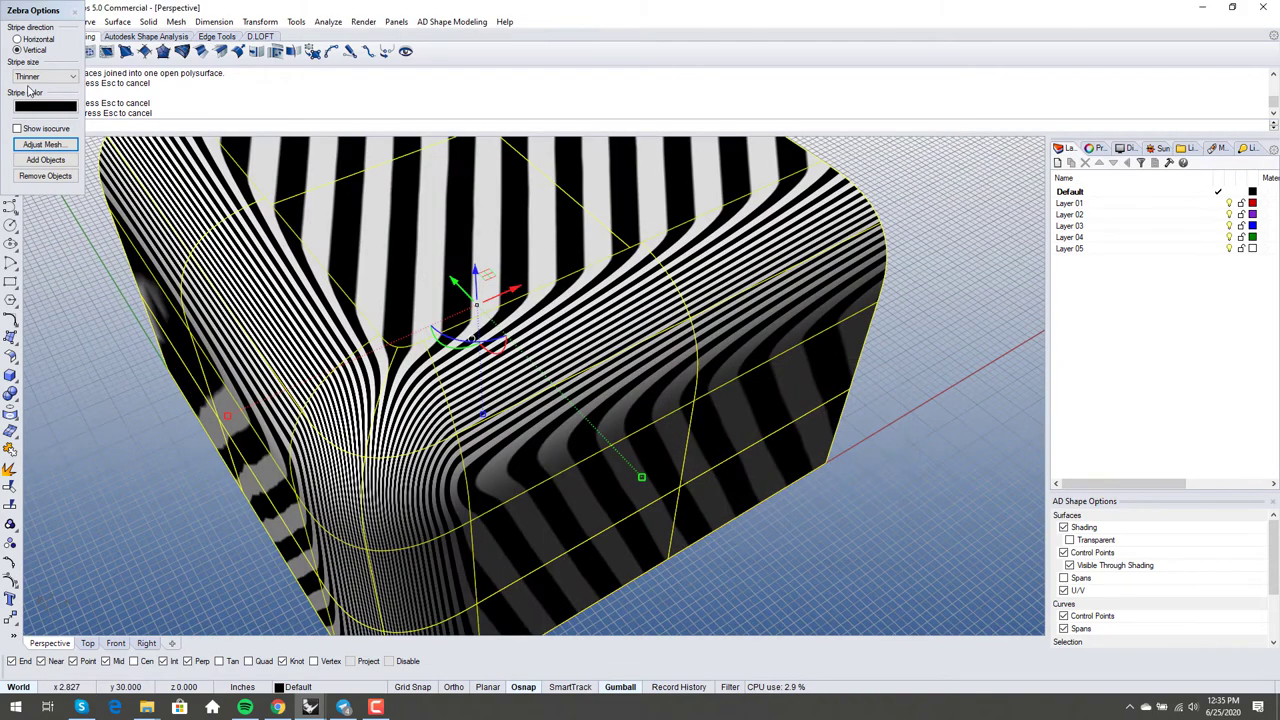
Step: Set the zebra stripes to horizontal direction and Medium size, and examine their flow across the corner patch
{"action": "left_click", "coordinate": [45, 40]}
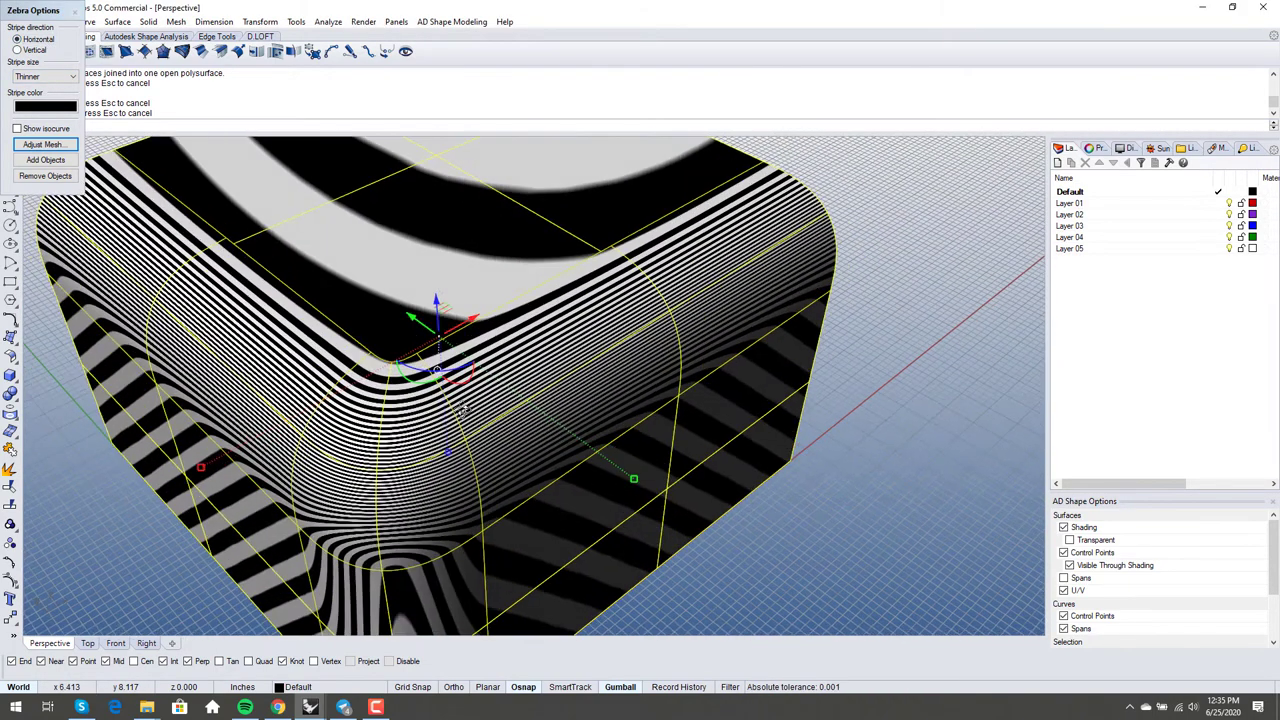
{"action": "left_click", "coordinate": [899, 379]}
{"action": "scroll", "coordinate": [875, 393], "scroll_direction": "up", "scroll_amount": 5}
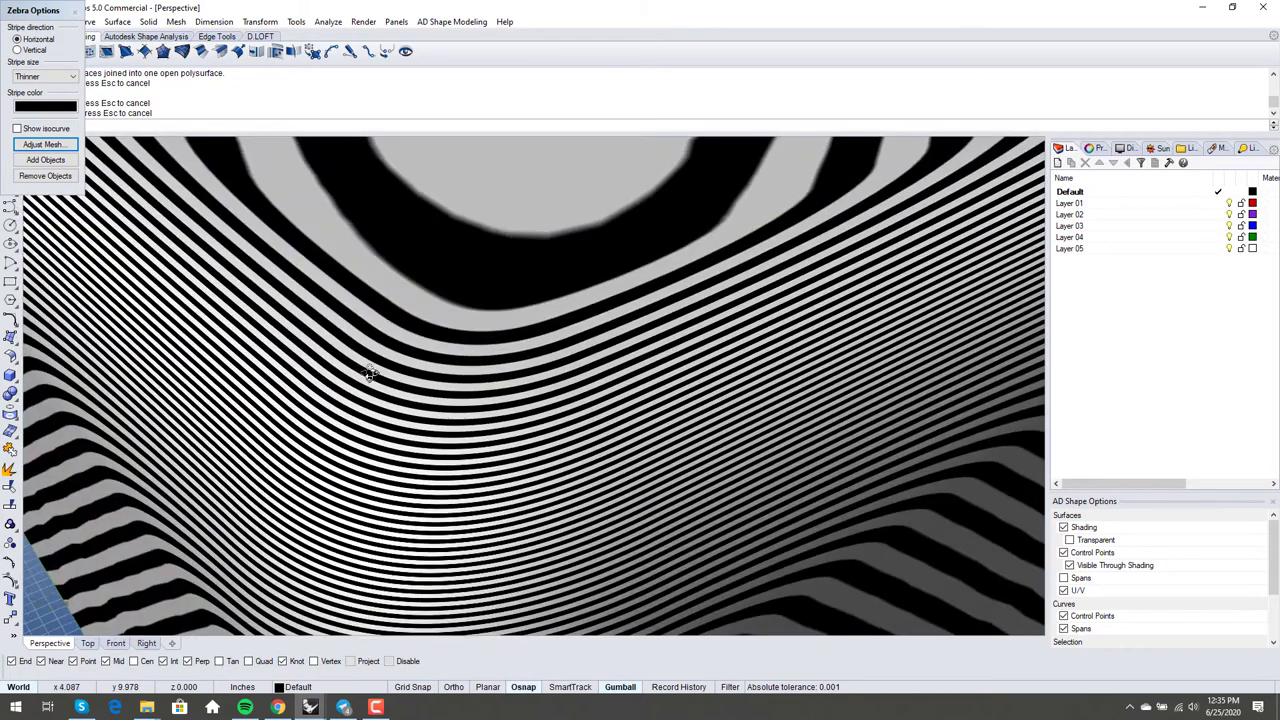
{"action": "left_click", "coordinate": [46, 77]}
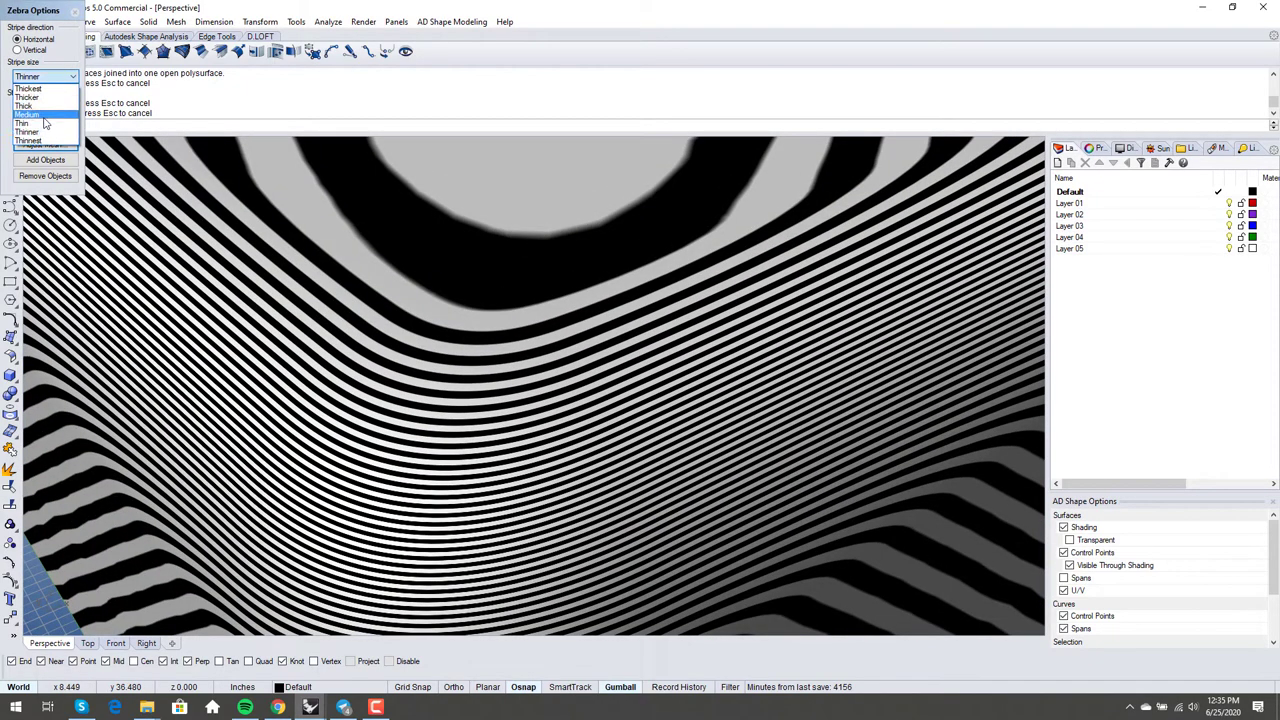
{"action": "left_click", "coordinate": [45, 116]}
{"action": "scroll", "coordinate": [425, 329], "scroll_direction": "down", "scroll_amount": 3}
{"action": "mouse_move", "coordinate": [427, 332]}
{"action": "right_mouse_down"}
{"action": "mouse_move", "coordinate": [480, 414]}
{"action": "mouse_move", "coordinate": [439, 437]}
{"action": "mouse_move", "coordinate": [466, 466]}
{"action": "mouse_move", "coordinate": [554, 429]}
{"action": "mouse_move", "coordinate": [566, 380]}
{"action": "mouse_move", "coordinate": [500, 435]}
{"action": "mouse_move", "coordinate": [460, 398]}
{"action": "mouse_move", "coordinate": [298, 436]}
{"action": "right_mouse_up"}
Step: Return the viewport to shaded display and end the zebra analysis
{"action": "middle_click", "coordinate": [457, 405]}
{"action": "left_click", "coordinate": [491, 399]}
{"action": "scroll", "coordinate": [493, 406], "scroll_direction": "down", "scroll_amount": 4}
{"action": "left_click", "coordinate": [75, 10]}
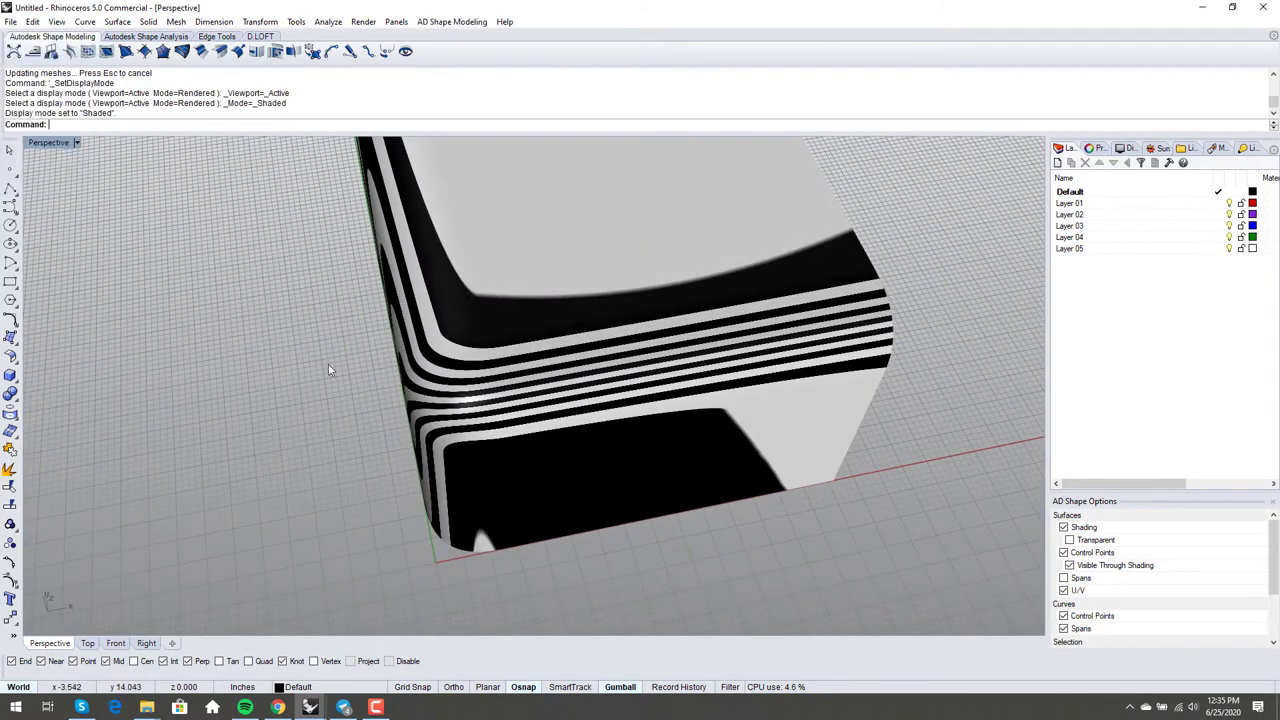
Step: Examine the joined box's corner patch and its transitions into the adjoining fillets from several angles
{"action": "right_click_drag", "start_coordinate": [334, 383], "coordinate": [380, 407]}
{"action": "scroll", "coordinate": [454, 412], "scroll_direction": "up", "scroll_amount": 4}
{"action": "mouse_move", "coordinate": [456, 420]}
{"action": "right_mouse_down"}
{"action": "mouse_move", "coordinate": [471, 346]}
{"action": "mouse_move", "coordinate": [473, 409]}
{"action": "right_mouse_up"}
{"action": "left_click", "coordinate": [479, 361]}
{"action": "scroll", "coordinate": [479, 361], "scroll_direction": "down", "scroll_amount": 5}
{"action": "left_click", "coordinate": [283, 455]}
{"action": "right_click_drag", "start_coordinate": [283, 455], "coordinate": [286, 481]}
{"action": "scroll", "coordinate": [494, 441], "scroll_direction": "up", "scroll_amount": 4}
{"action": "right_click_drag", "start_coordinate": [494, 441], "coordinate": [446, 400]}
{"action": "scroll", "coordinate": [407, 441], "scroll_direction": "down", "scroll_amount": 3}
{"action": "scroll", "coordinate": [446, 400], "scroll_direction": "down", "scroll_amount": 2}
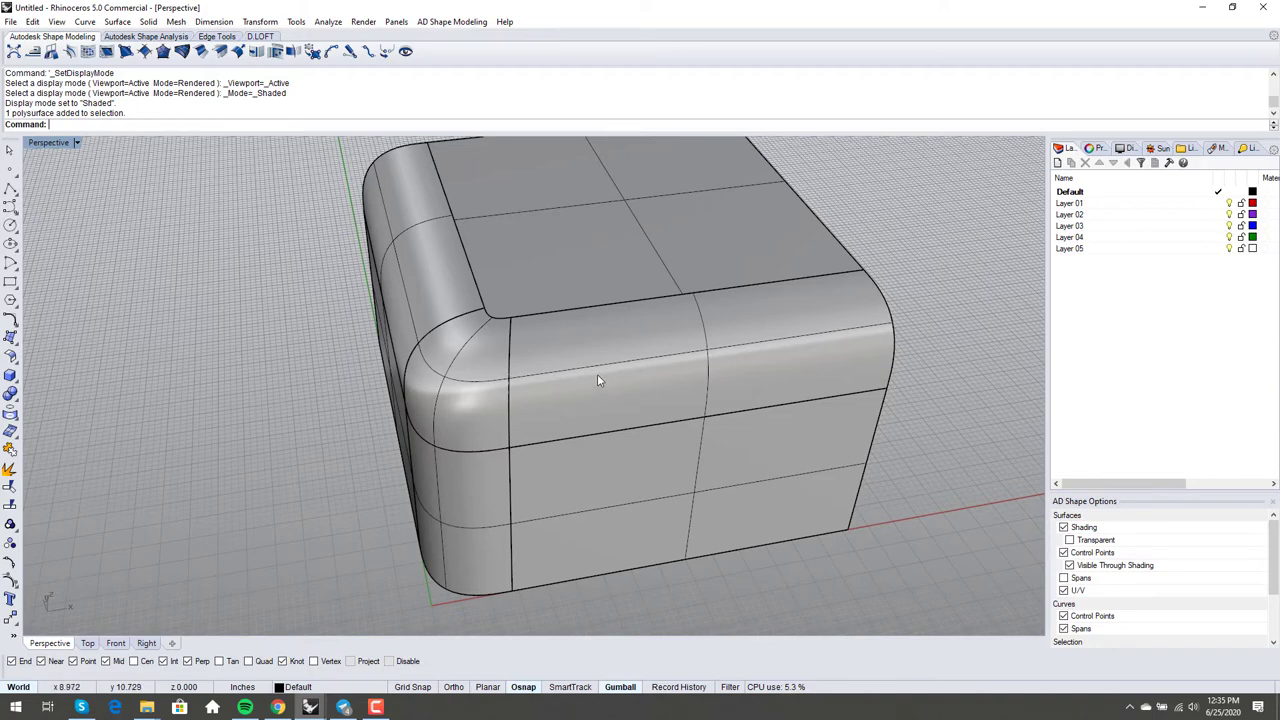
{"action": "right_click_drag", "start_coordinate": [551, 380], "coordinate": [537, 424]}
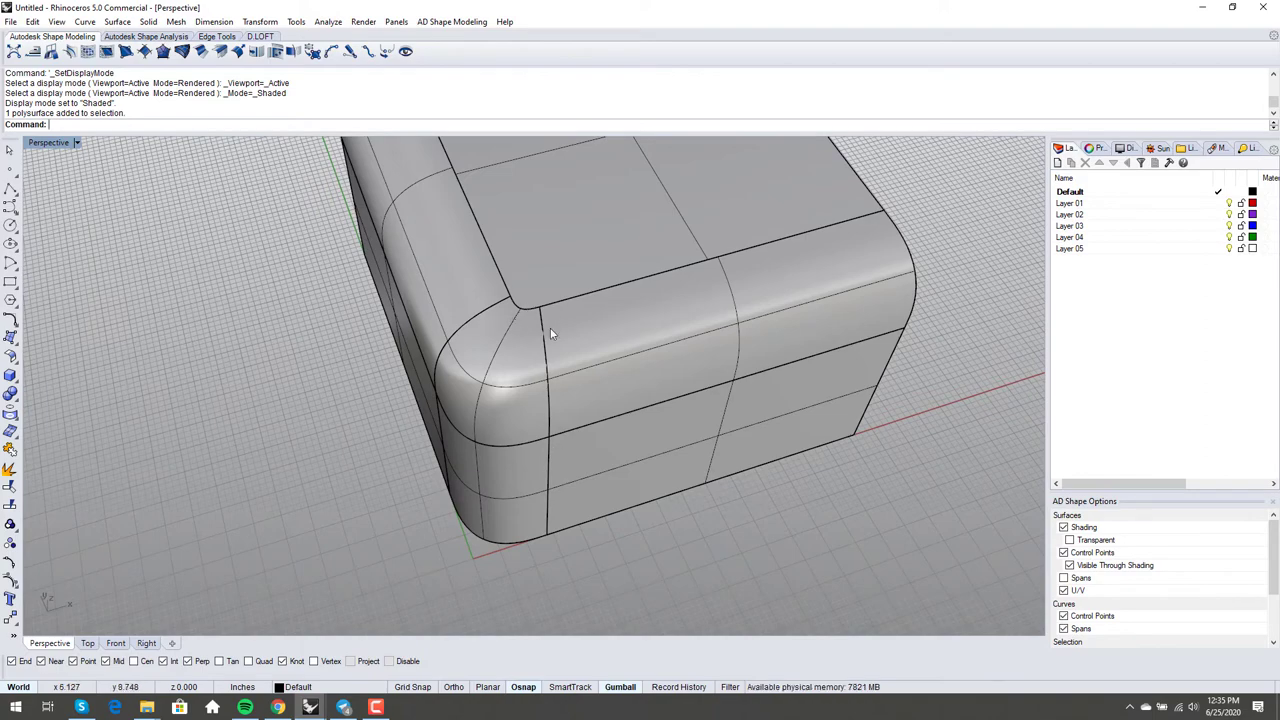
{"action": "scroll", "coordinate": [544, 312], "scroll_direction": "down", "scroll_amount": 3}
{"action": "right_click_drag", "start_coordinate": [583, 366], "coordinate": [545, 434]}
{"action": "left_click", "coordinate": [484, 404]}
{"action": "left_click", "coordinate": [783, 535]}
{"action": "left_click", "coordinate": [486, 391]}
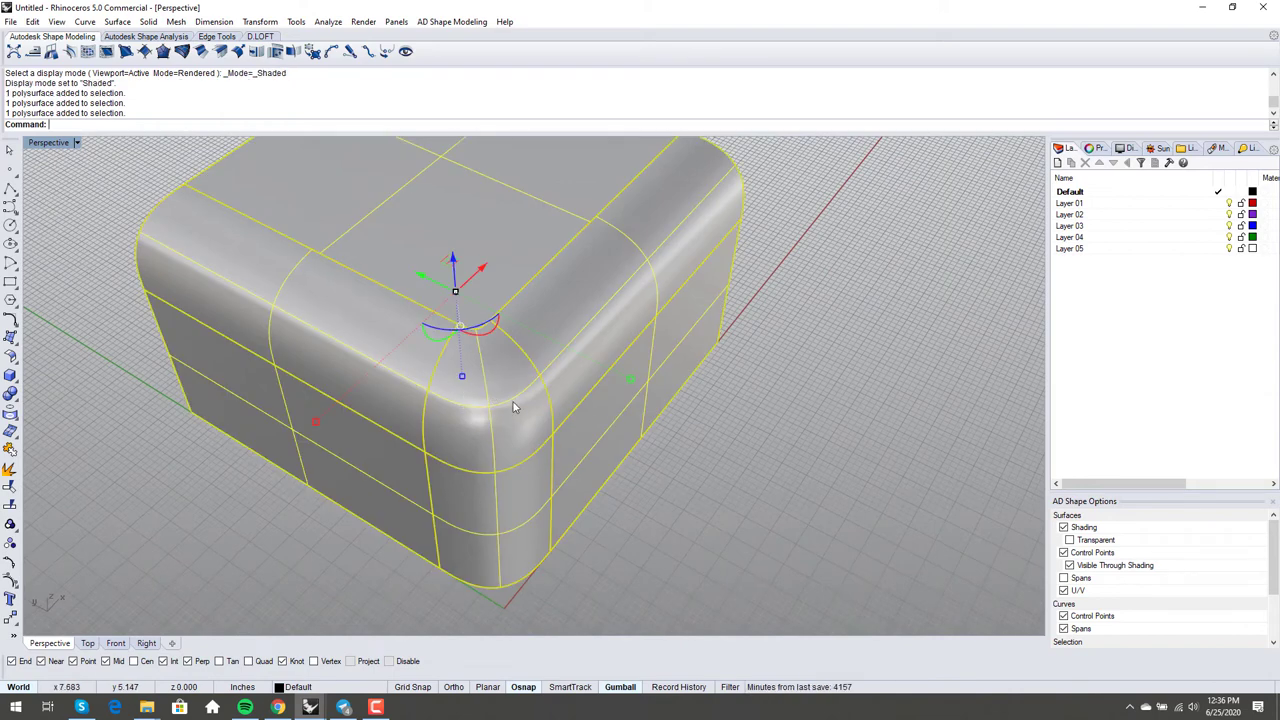
{"action": "scroll", "coordinate": [513, 407], "scroll_direction": "down", "scroll_amount": 3}
{"action": "left_click", "coordinate": [659, 478]}
{"action": "right_click_drag", "start_coordinate": [659, 478], "coordinate": [446, 405]}
{"action": "scroll", "coordinate": [446, 405], "scroll_direction": "up", "scroll_amount": 5}
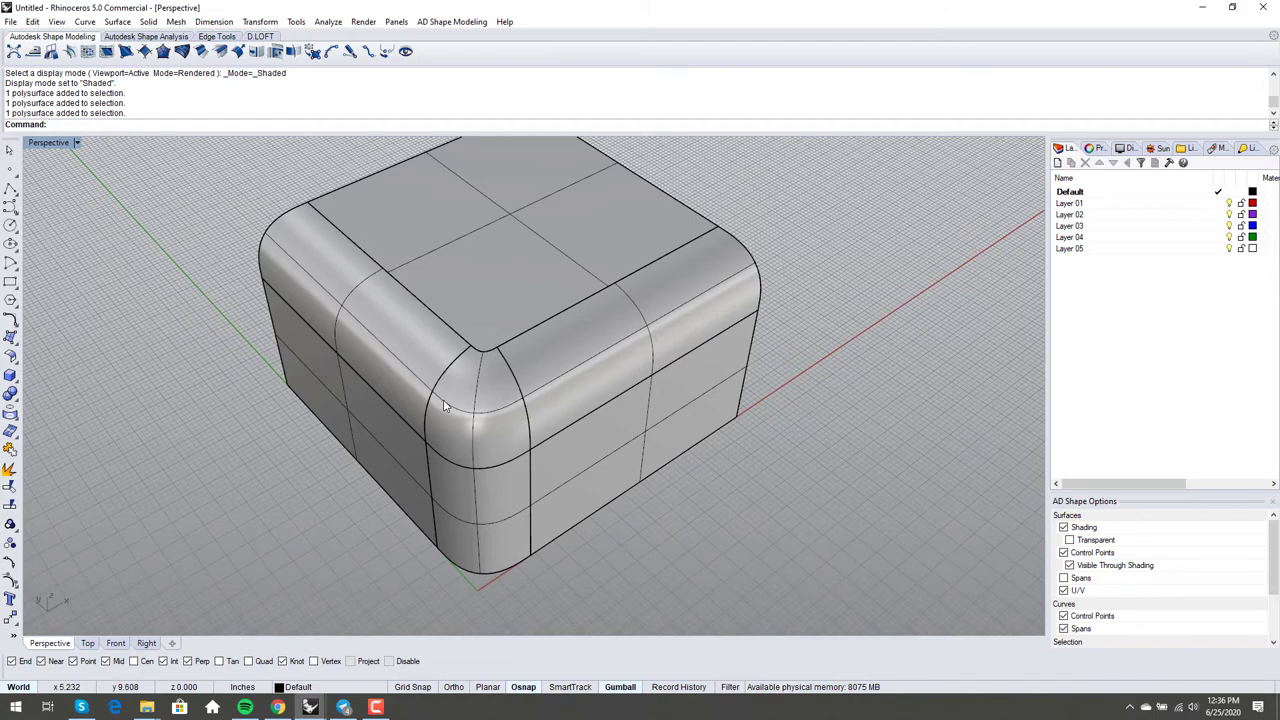
{"action": "right_click_drag", "start_coordinate": [474, 408], "coordinate": [553, 400]}
{"action": "left_click", "coordinate": [495, 410]}
{"action": "left_click", "coordinate": [618, 506]}
Step: Inspect the highlights over the finished corner in rendered display, and return to shaded display
{"action": "middle_click", "coordinate": [537, 461]}
{"action": "left_click", "coordinate": [502, 475]}
{"action": "right_click_drag", "start_coordinate": [476, 353], "coordinate": [586, 391]}
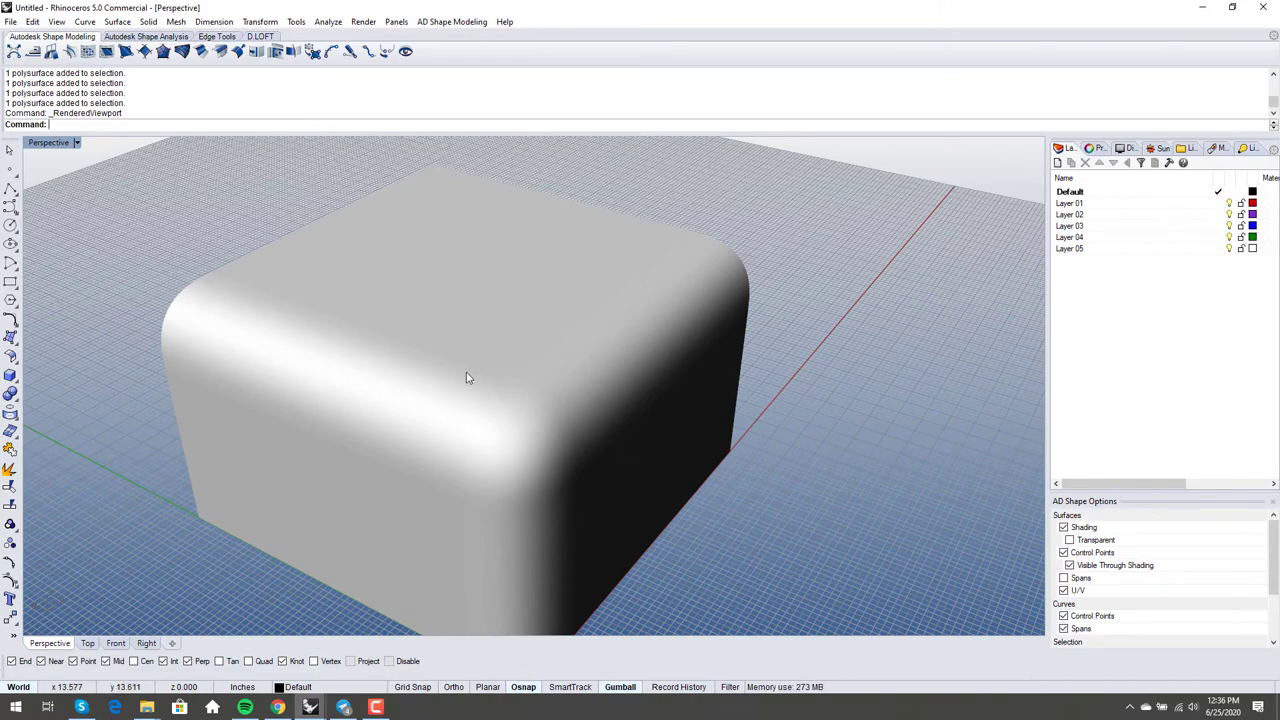
{"action": "mouse_move", "coordinate": [491, 463]}
{"action": "right_mouse_down"}
{"action": "mouse_move", "coordinate": [490, 392]}
{"action": "mouse_move", "coordinate": [513, 469]}
{"action": "right_mouse_up"}
{"action": "middle_click", "coordinate": [514, 468]}
{"action": "left_click", "coordinate": [551, 473]}
{"action": "scroll", "coordinate": [503, 437], "scroll_direction": "up", "scroll_amount": 3}
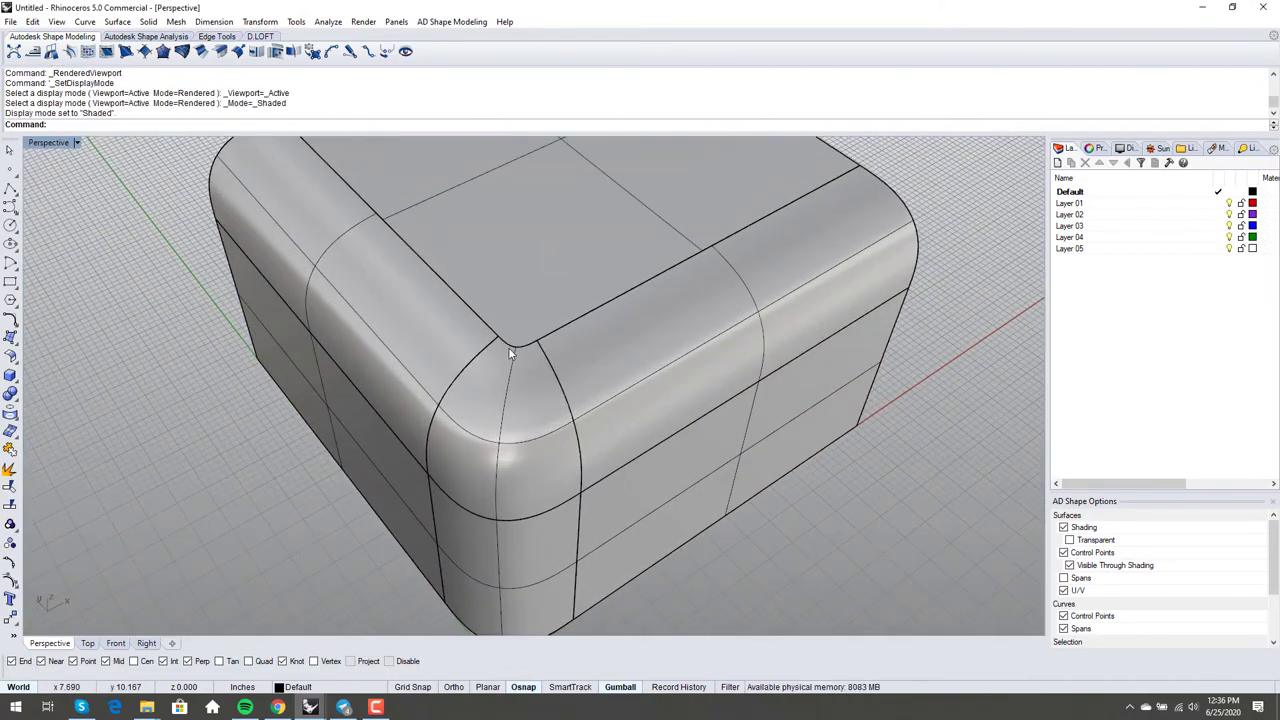
{"action": "scroll", "coordinate": [551, 360], "scroll_direction": "down", "scroll_amount": 5}
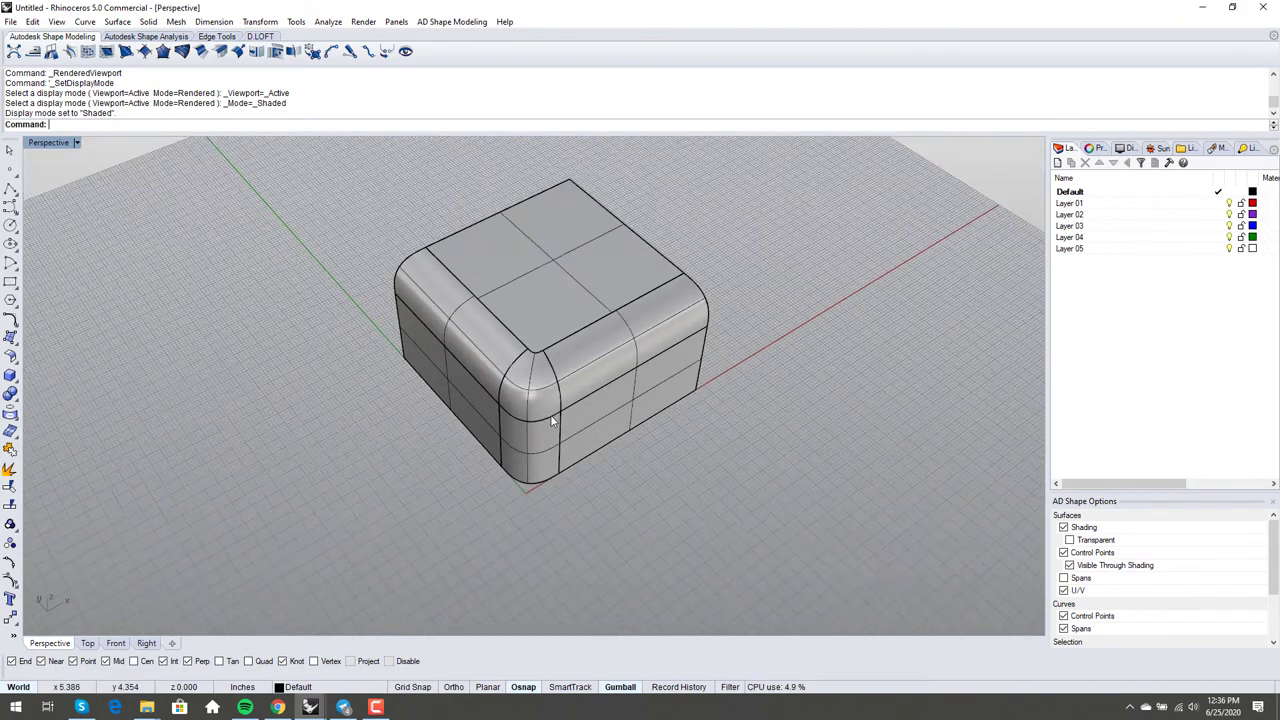